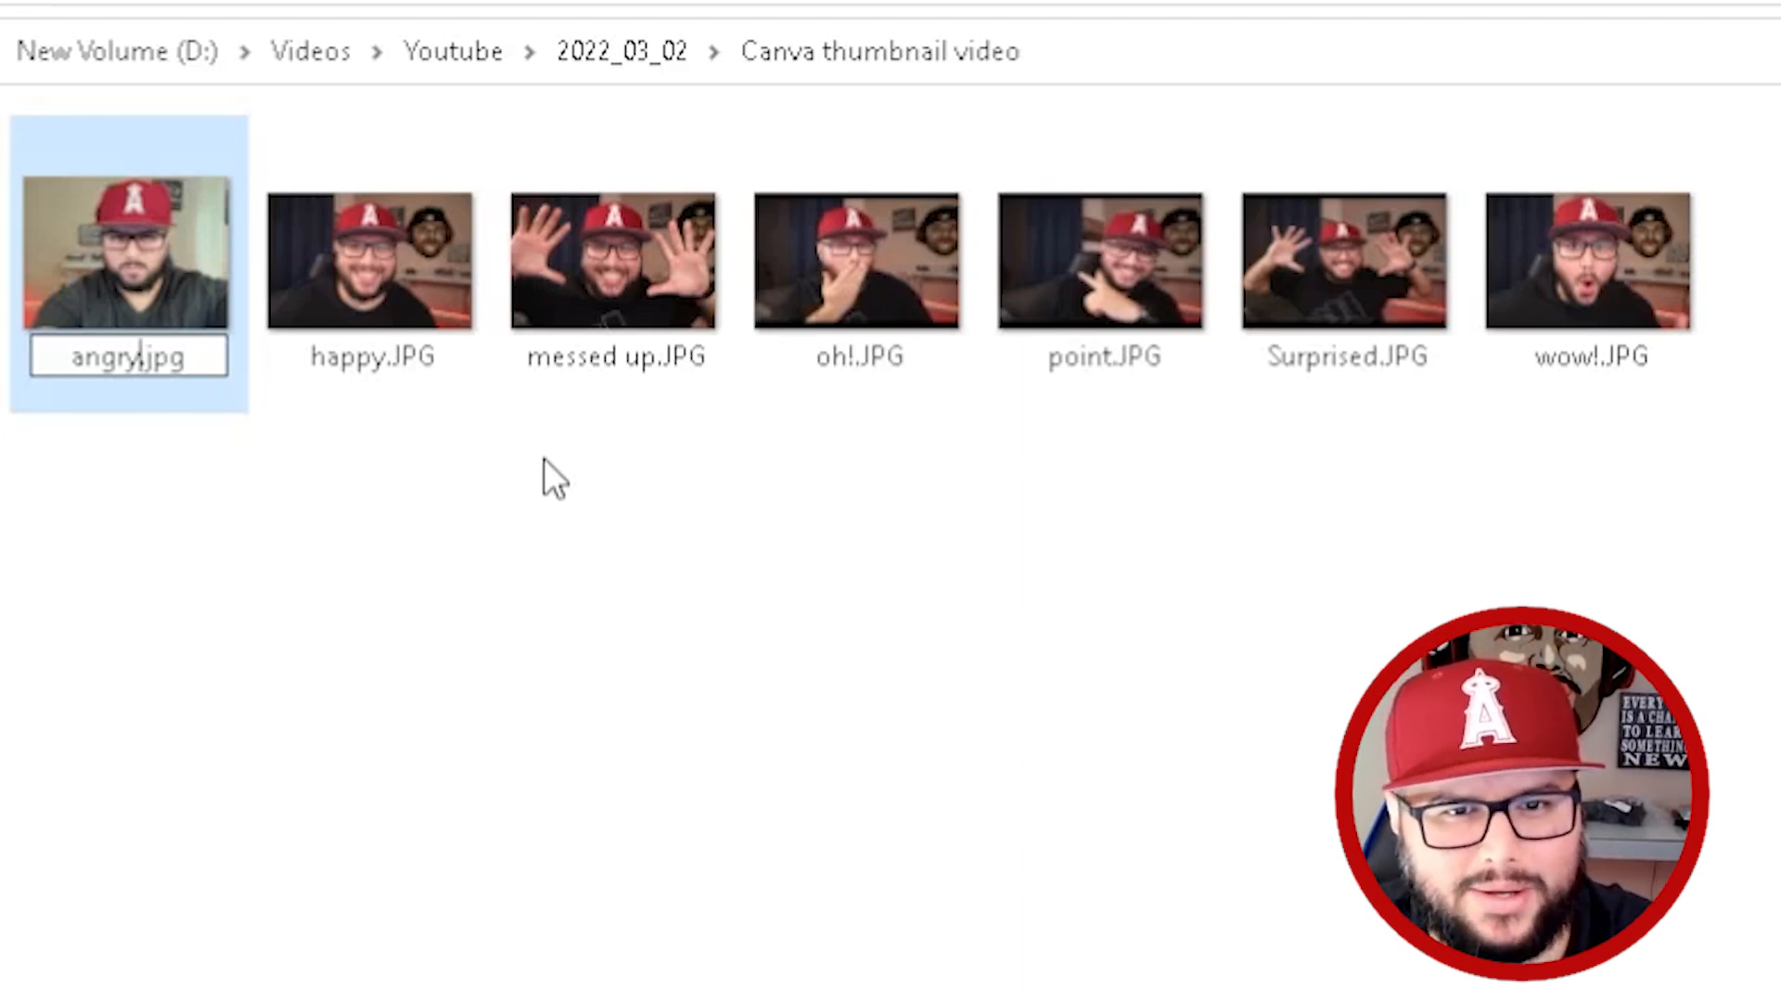
# Rename the first photo in the folder as angry.jpg
pyautogui.click(484, 477)
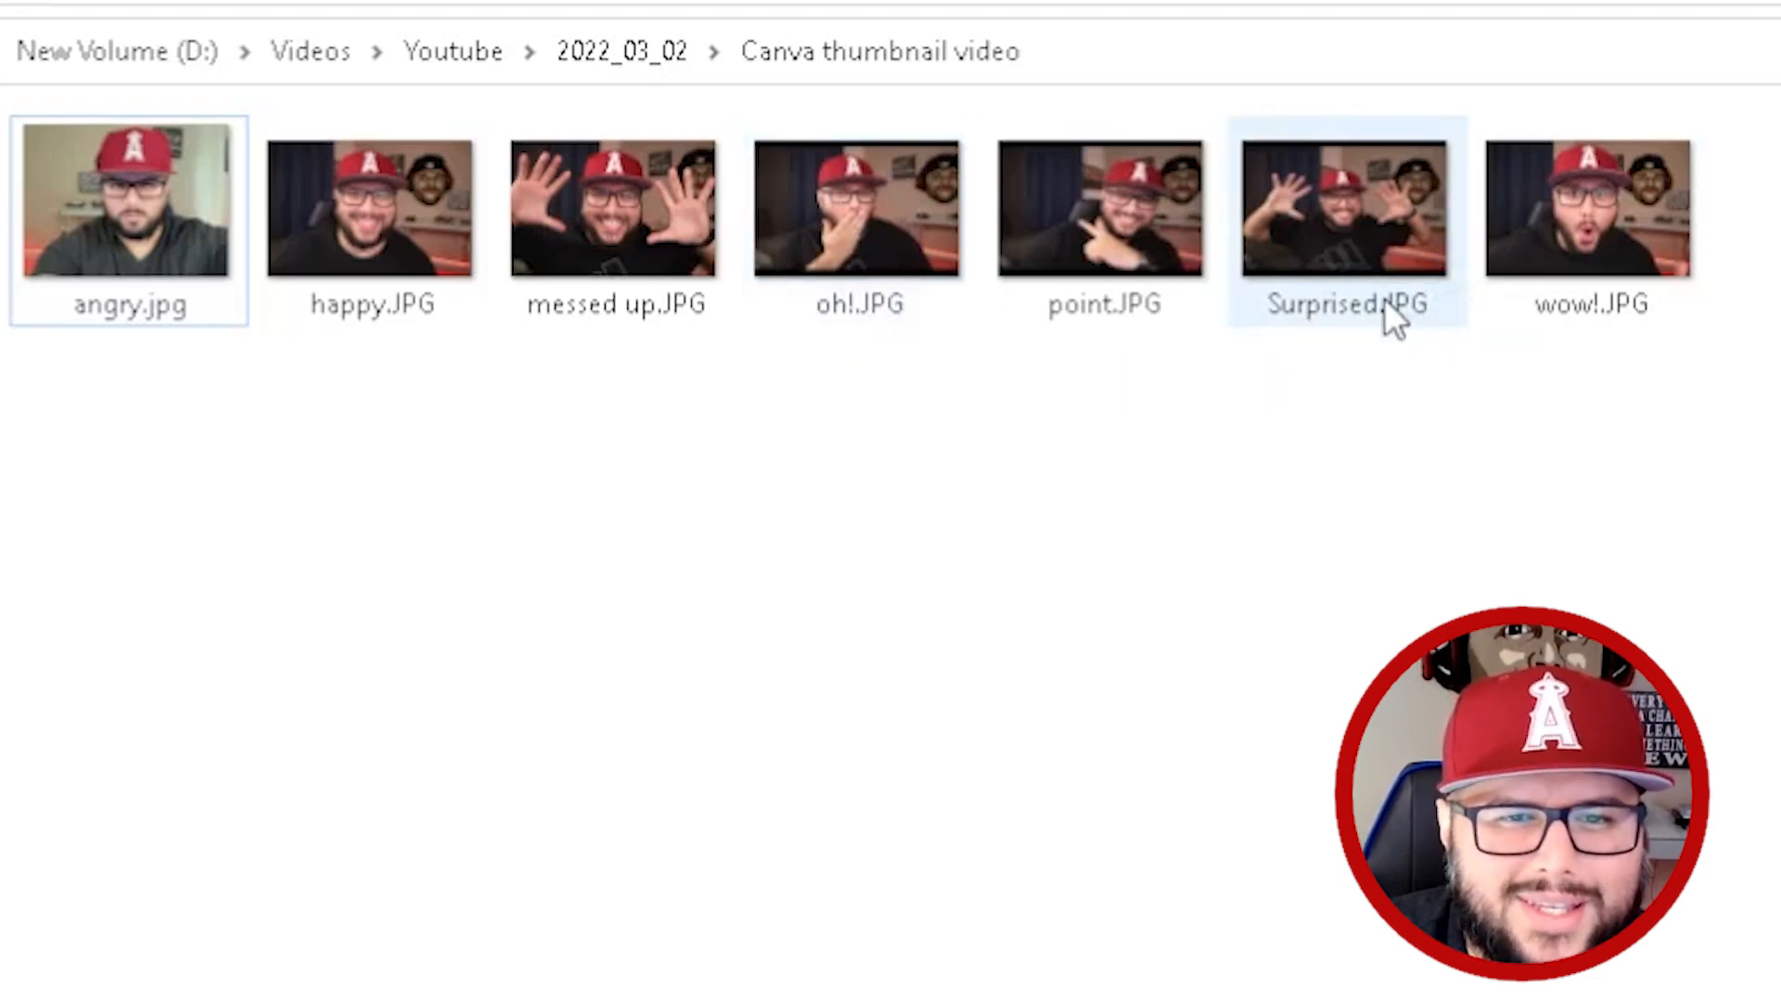
# Examine the facial-expression photos in the Canva thumbnail video folder, viewing Surprised.JPG and angry.jpg at full size
pyautogui.doubleClick(1361, 315)
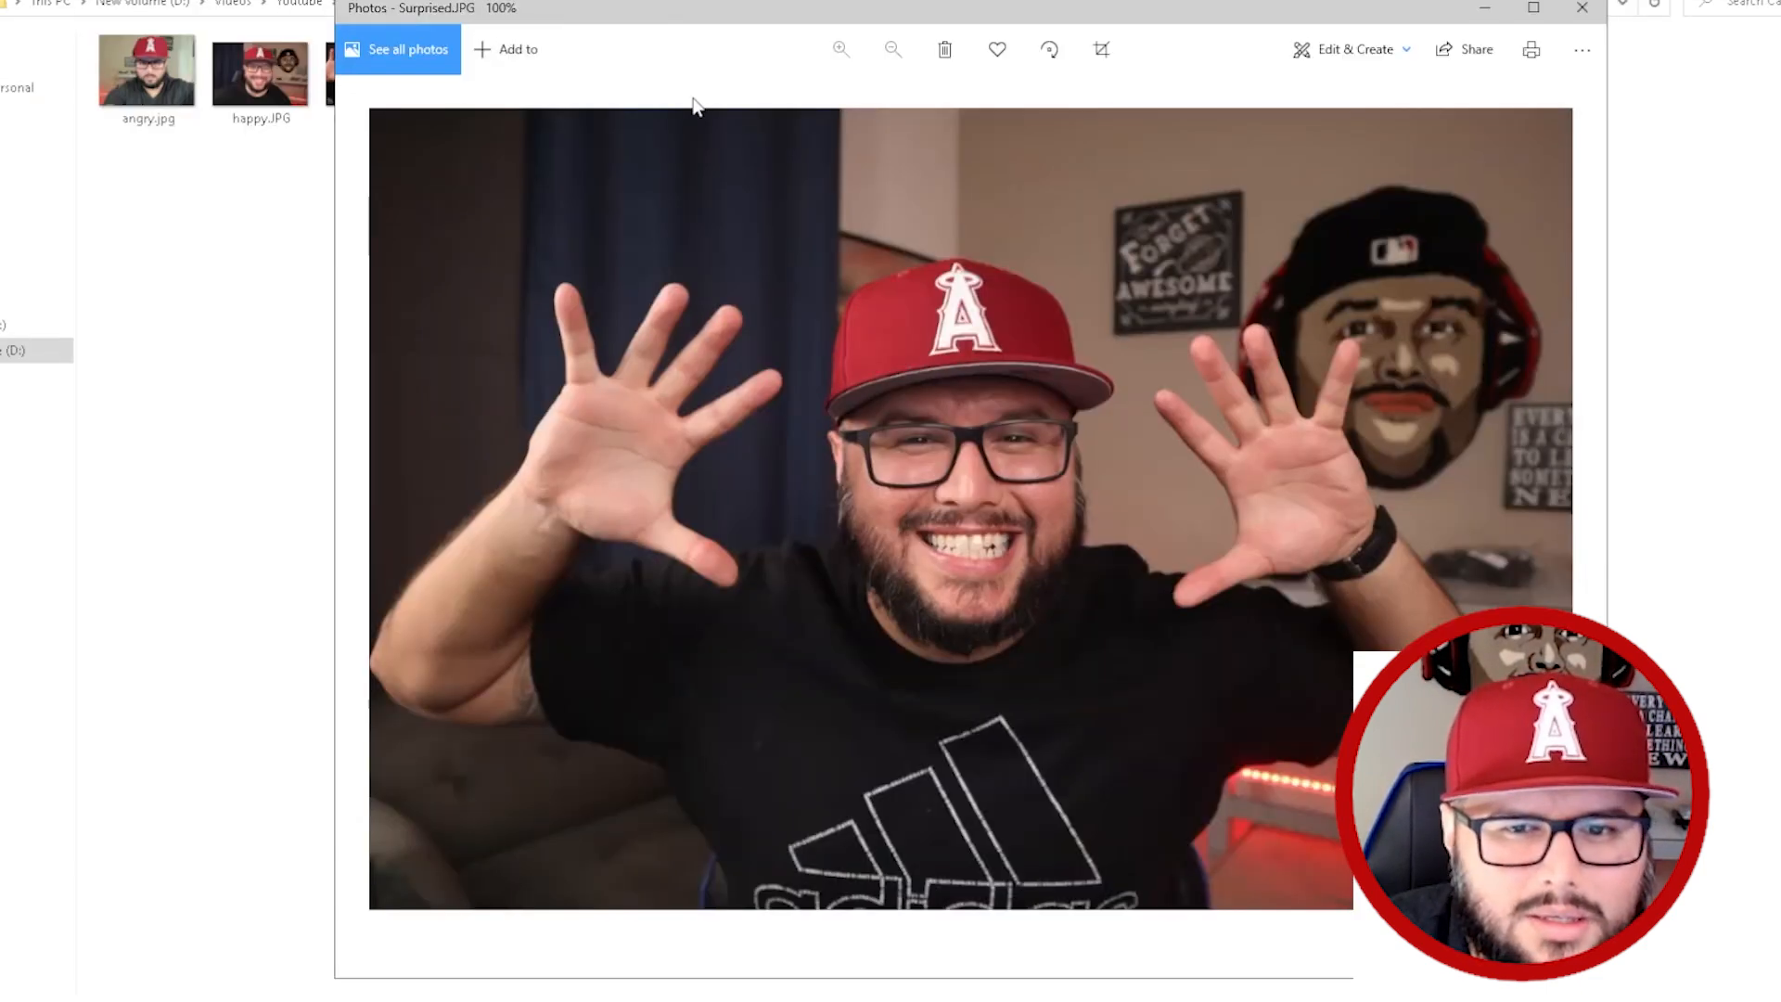
pyautogui.click(1582, 8)
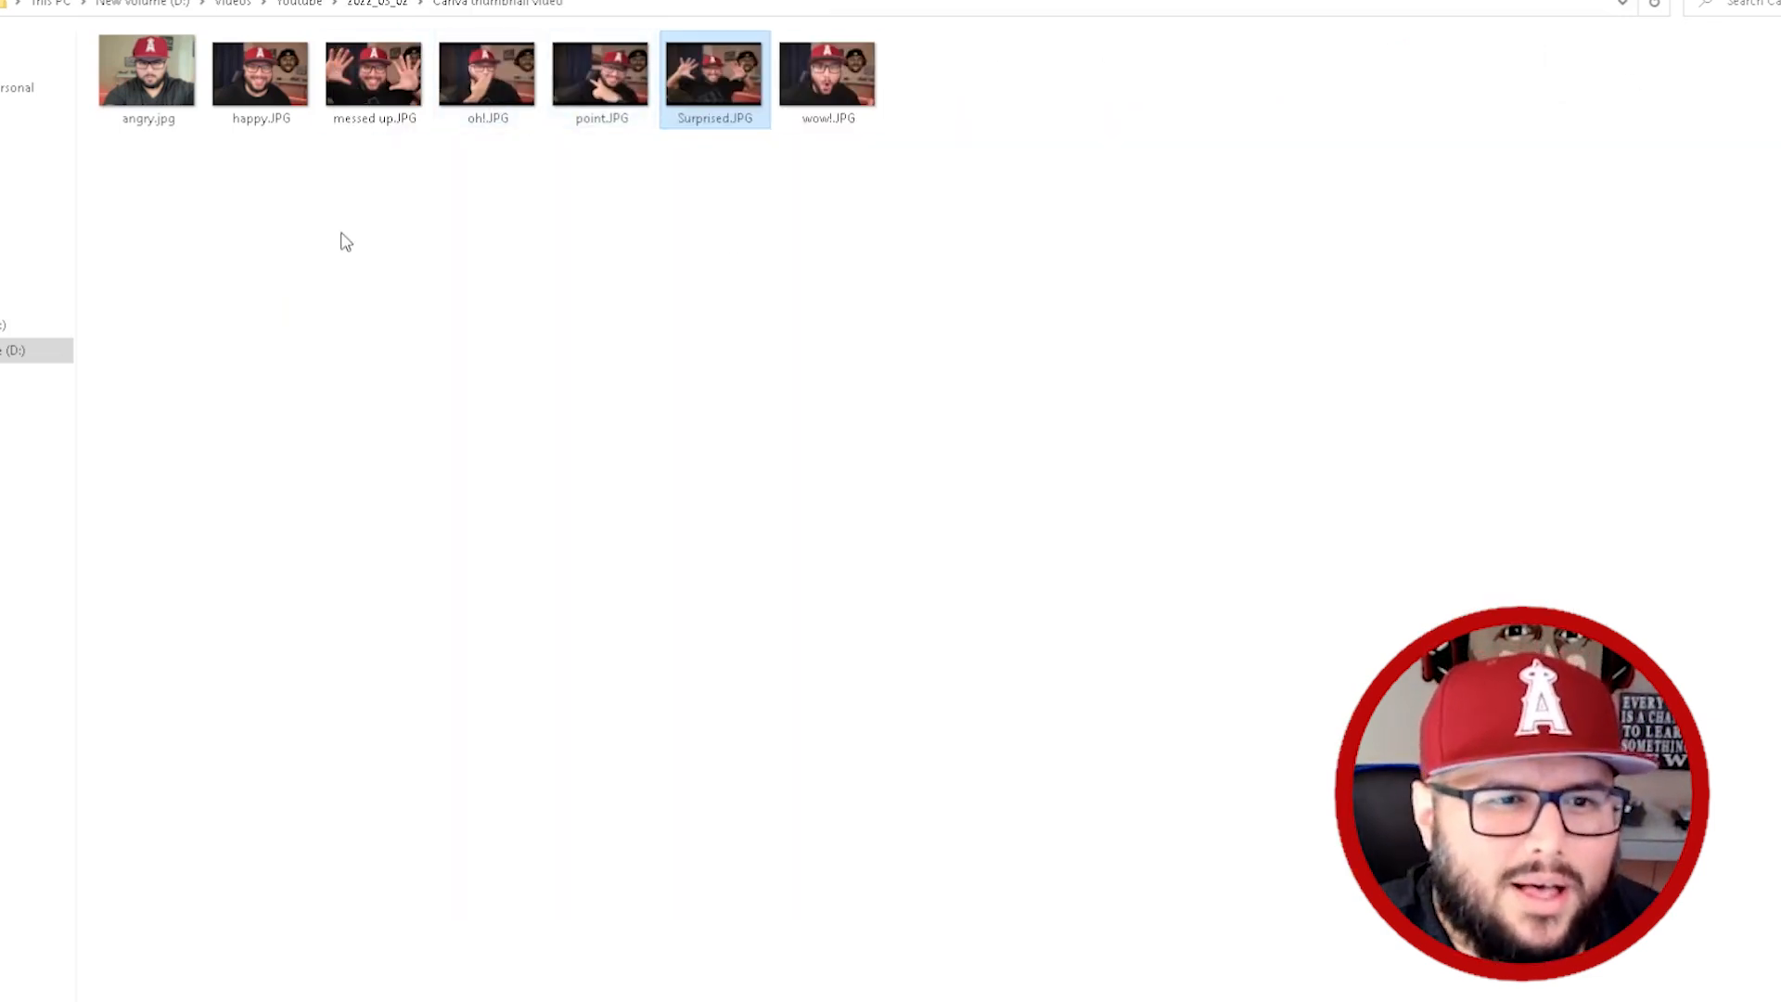
pyautogui.doubleClick(162, 108)
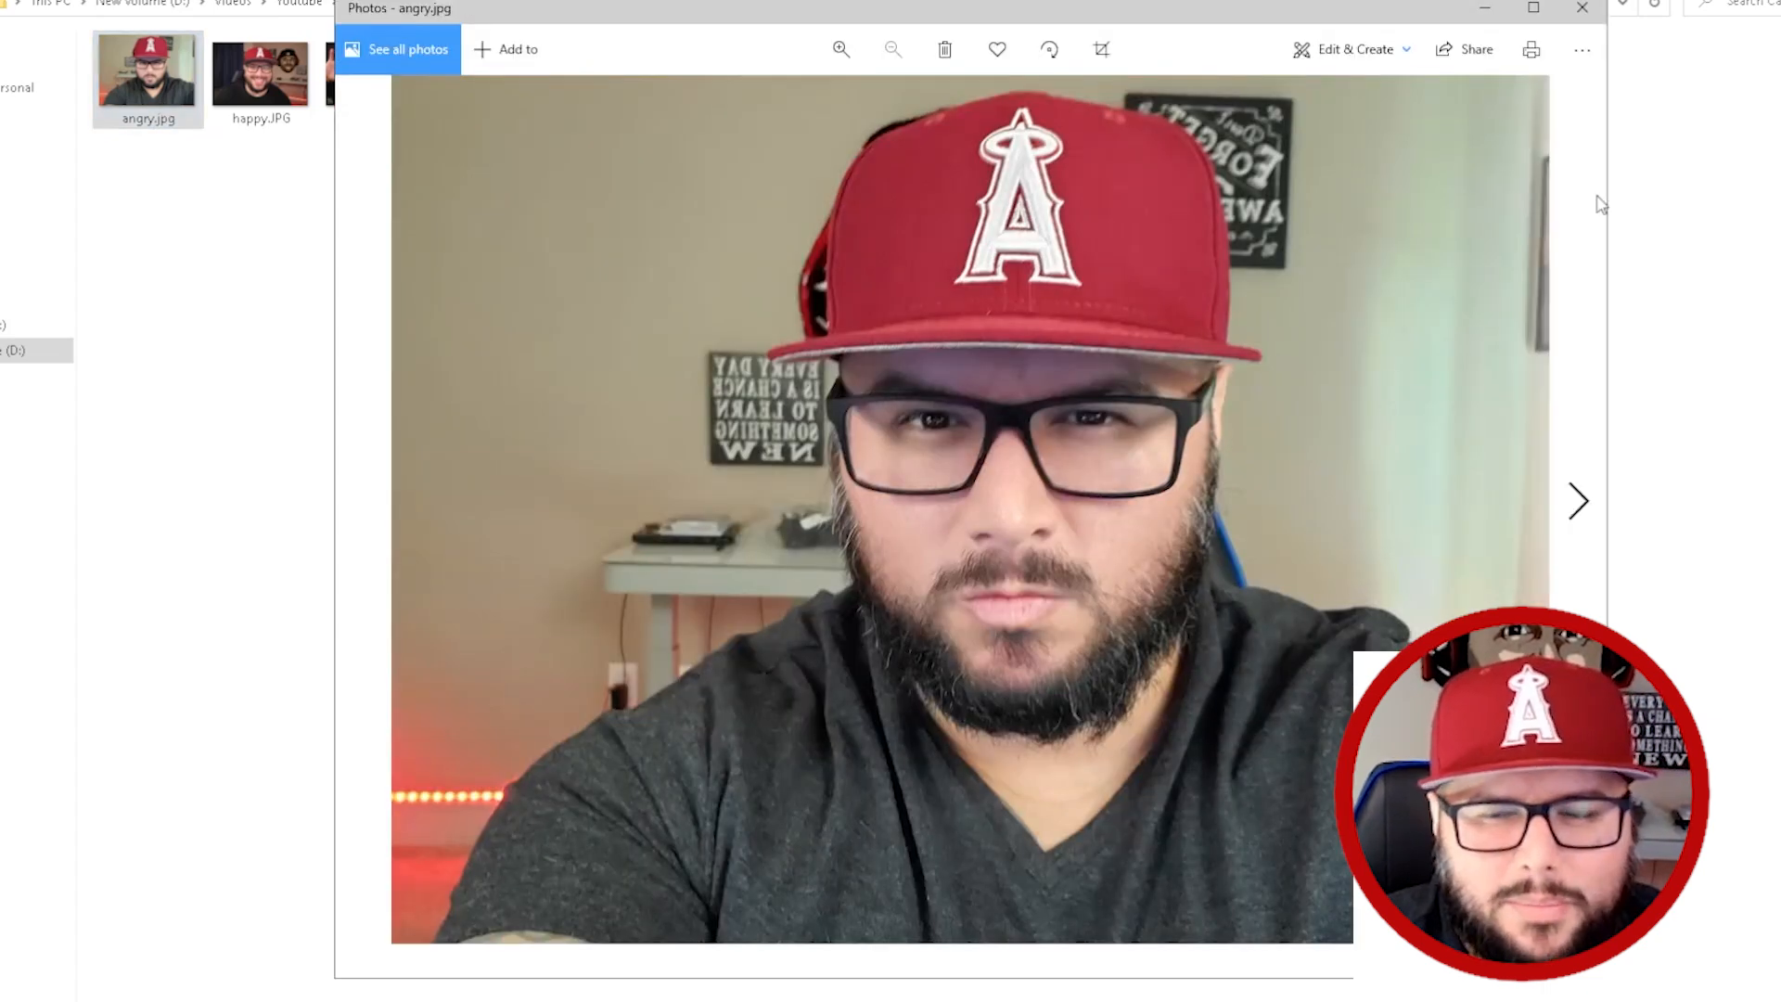
pyautogui.click(1582, 8)
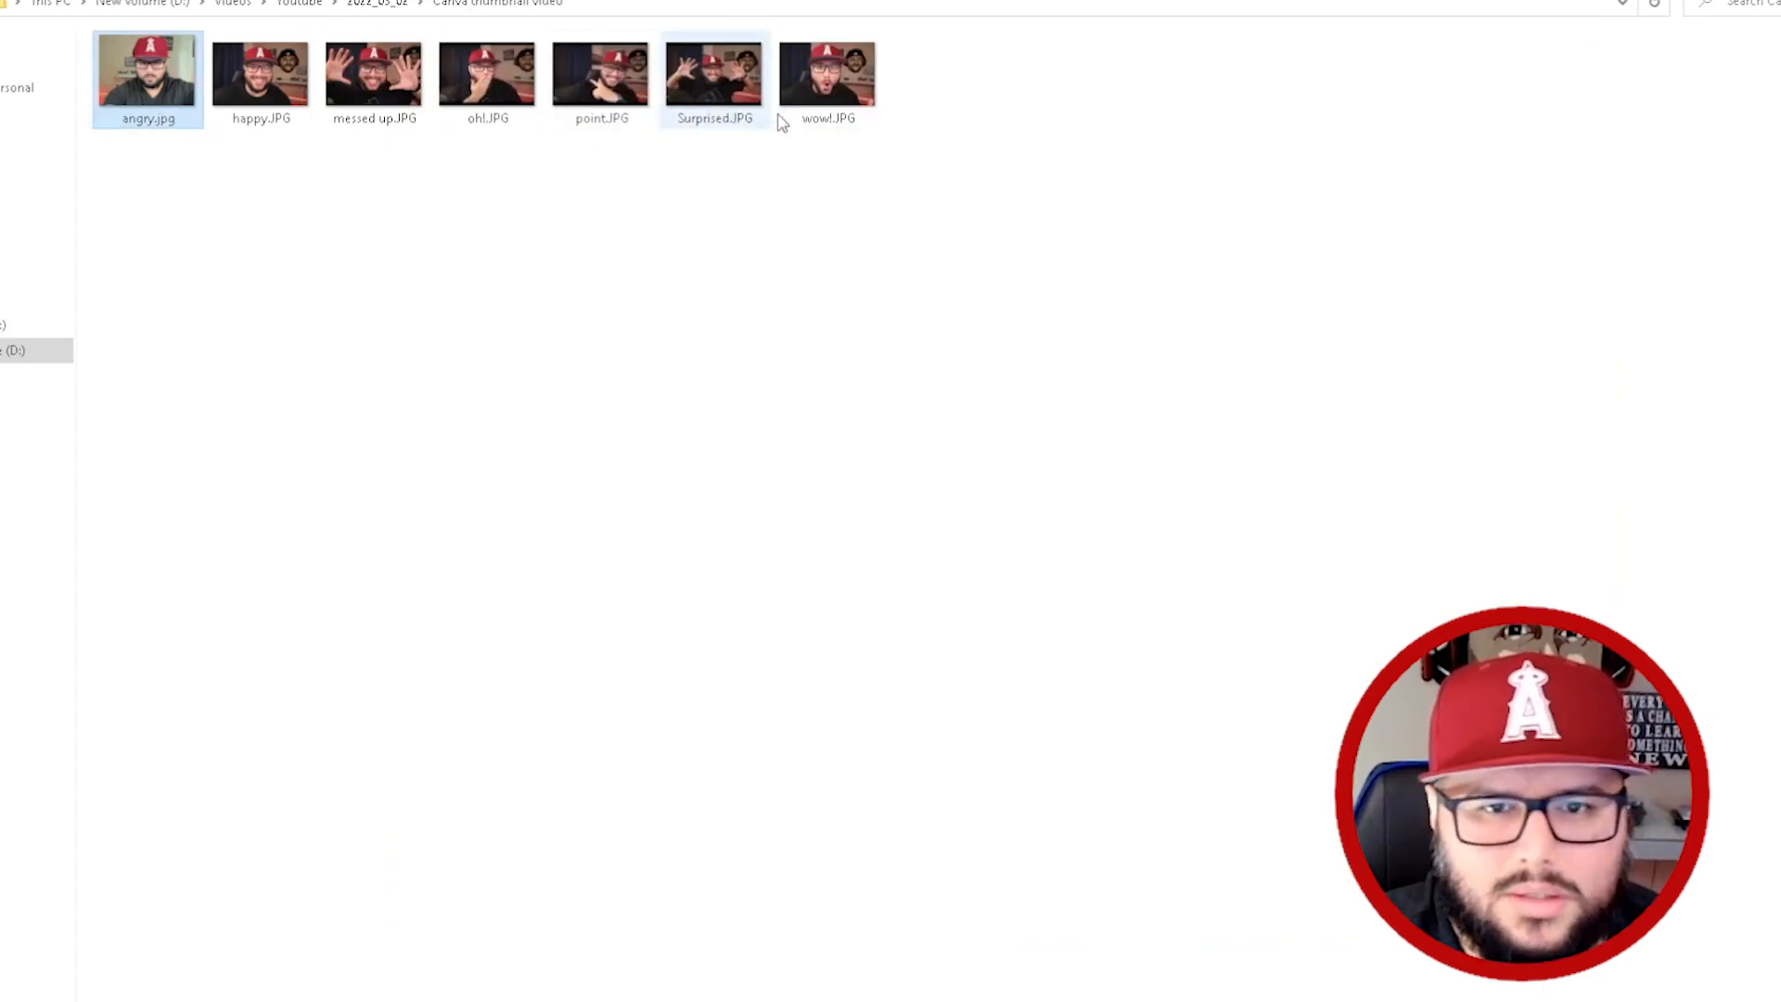
pyautogui.click(813, 104)
pyautogui.click(732, 98)
pyautogui.click(585, 101)
pyautogui.click(493, 97)
pyautogui.click(354, 82)
pyautogui.click(272, 81)
pyautogui.click(128, 93)
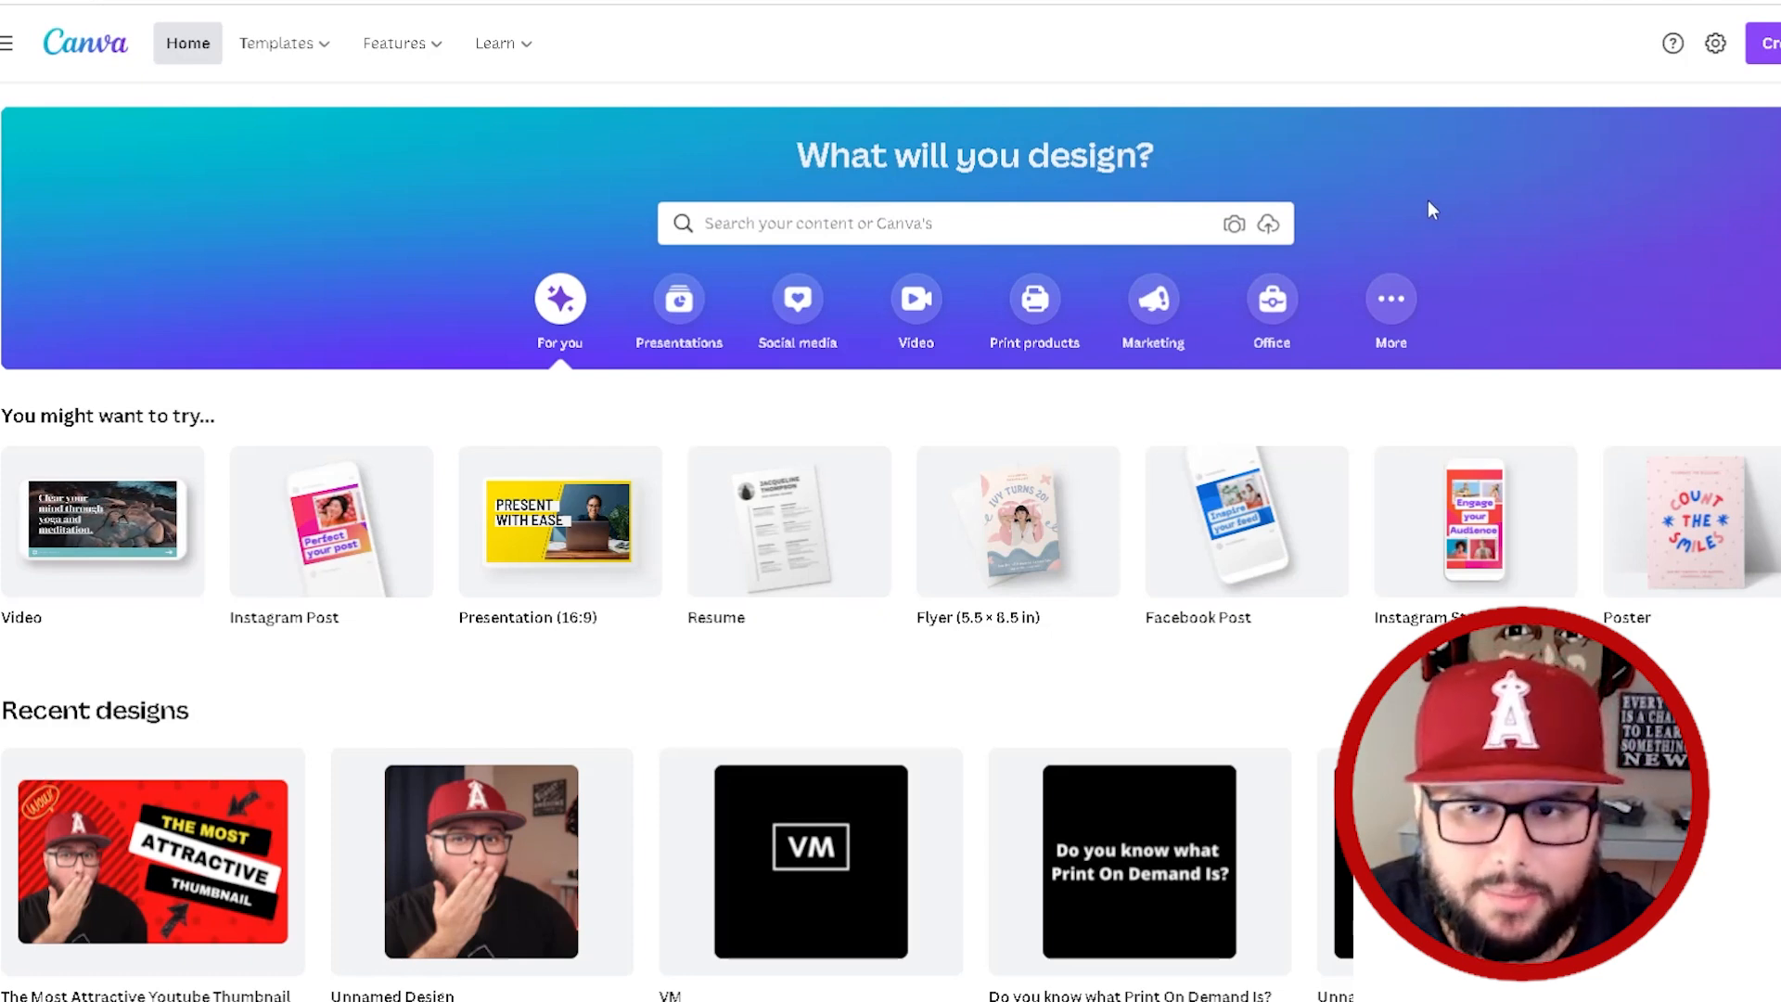
# In Canva, bring up the list of new design types and try searching it for "thumb"
pyautogui.click(1626, 46)
pyautogui.write('thumb')
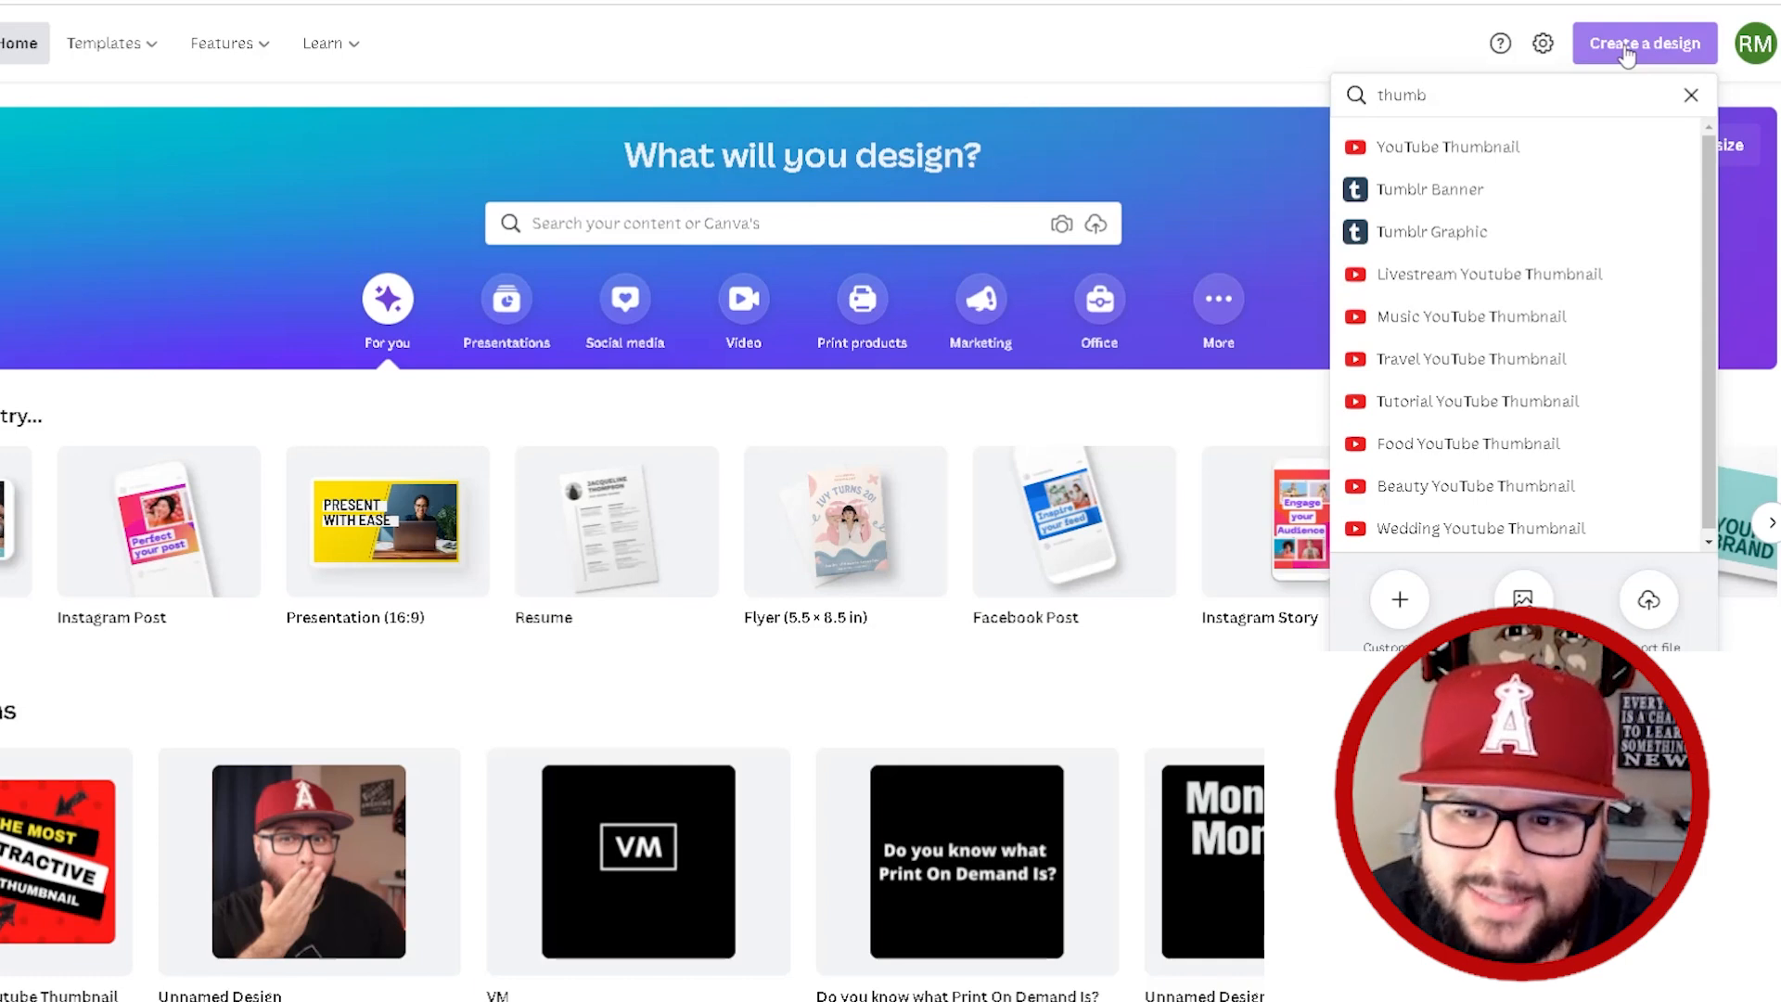
pyautogui.press('BackSpace')
pyautogui.press('BackSpace')
pyautogui.press('BackSpace')
pyautogui.press('BackSpace')
pyautogui.press('BackSpace')
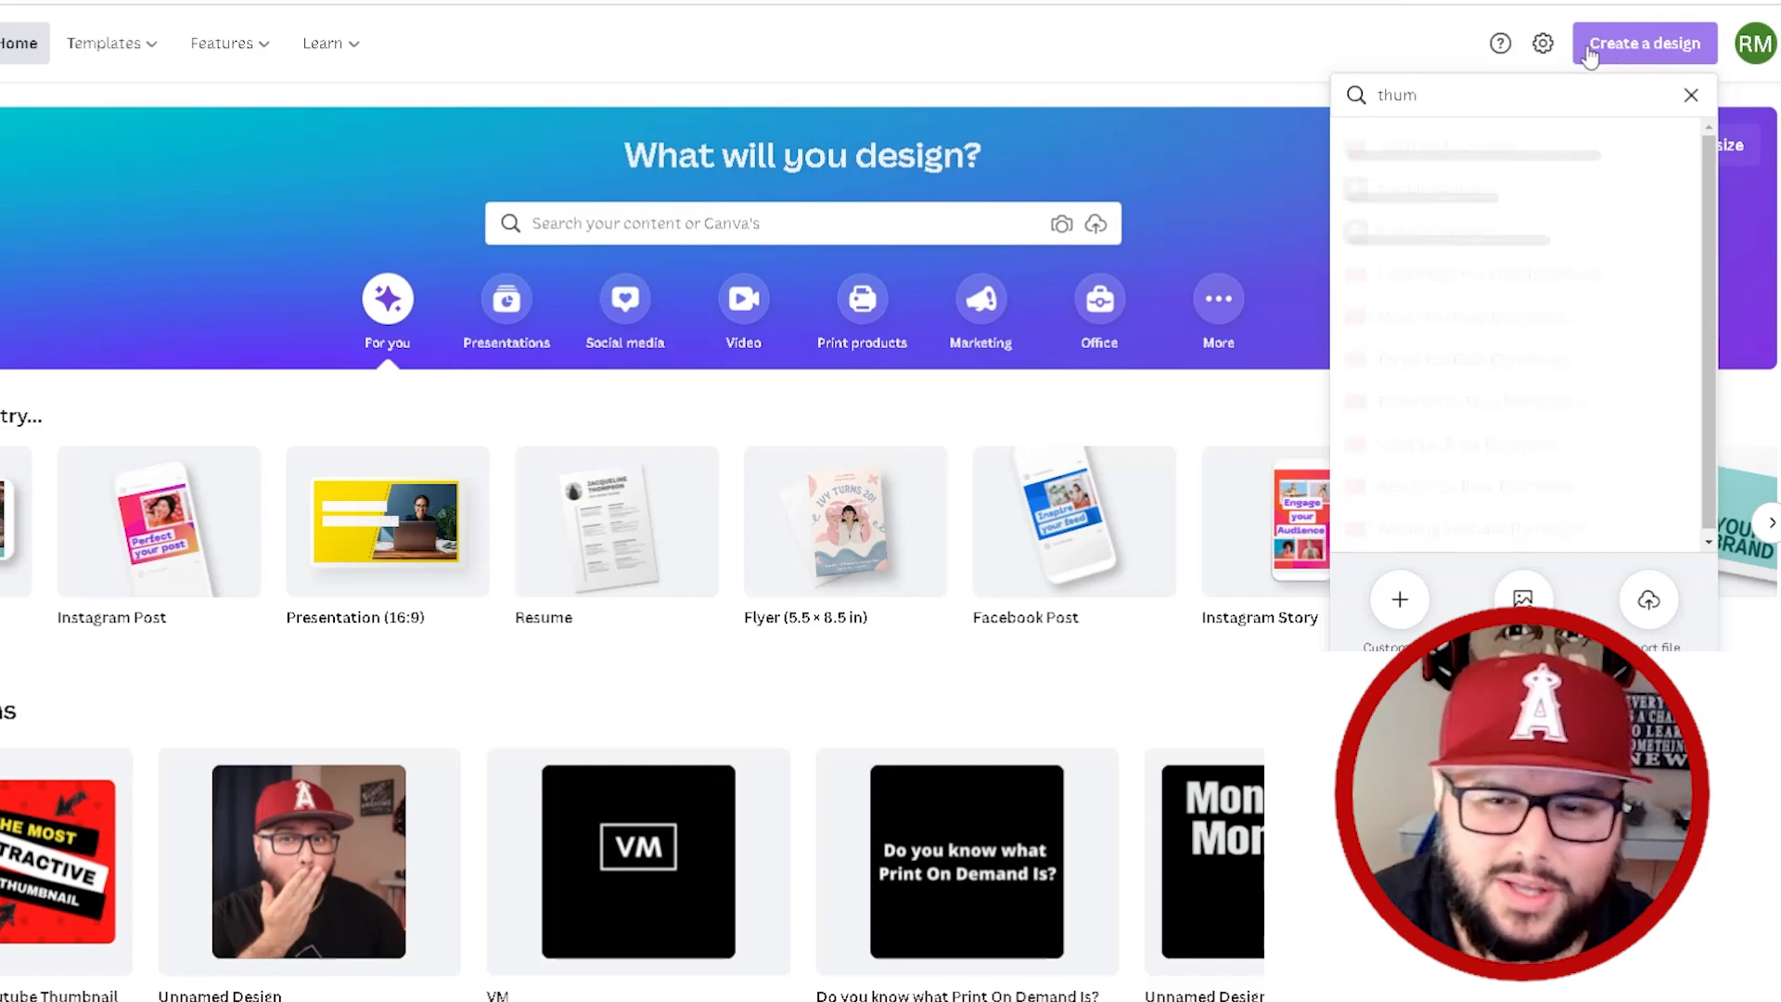
# Search the design types for "youtube" and create a blank YouTube Thumbnail design of 1280 × 720 px
pyautogui.write('you')
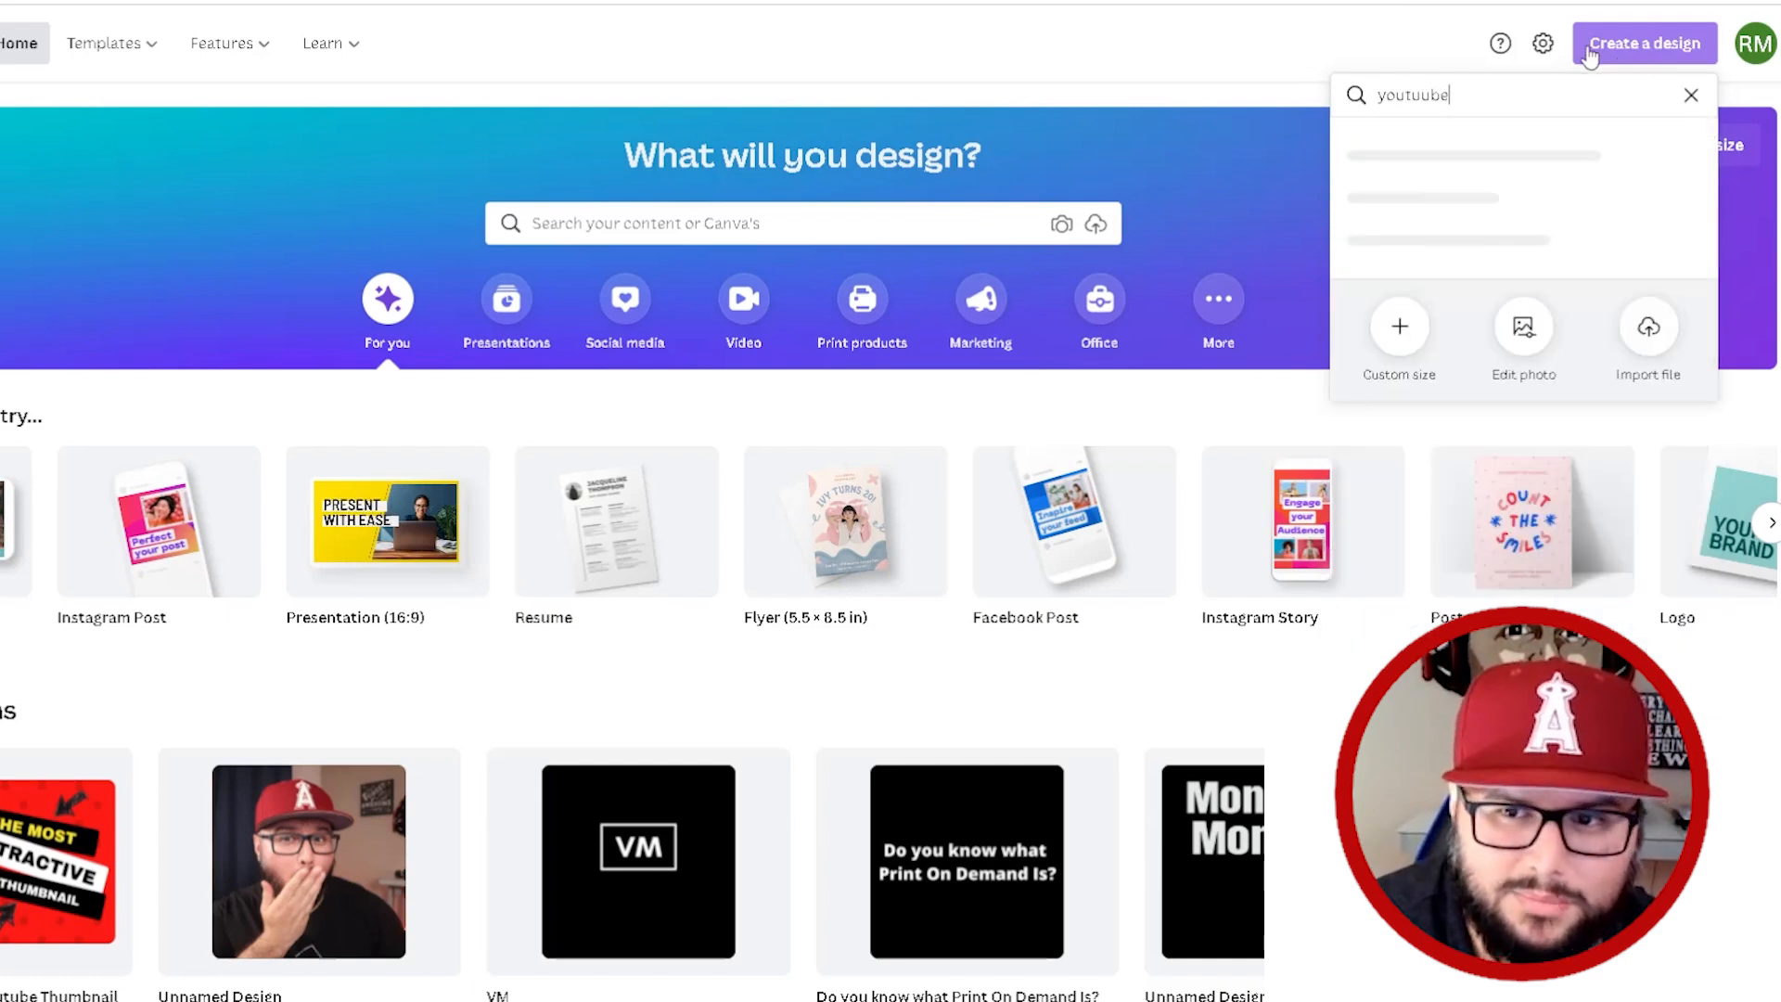
pyautogui.write('tuube')
pyautogui.press('BackSpace')
pyautogui.press('BackSpace')
pyautogui.press('BackSpace')
pyautogui.press('BackSpace')
pyautogui.write('be')
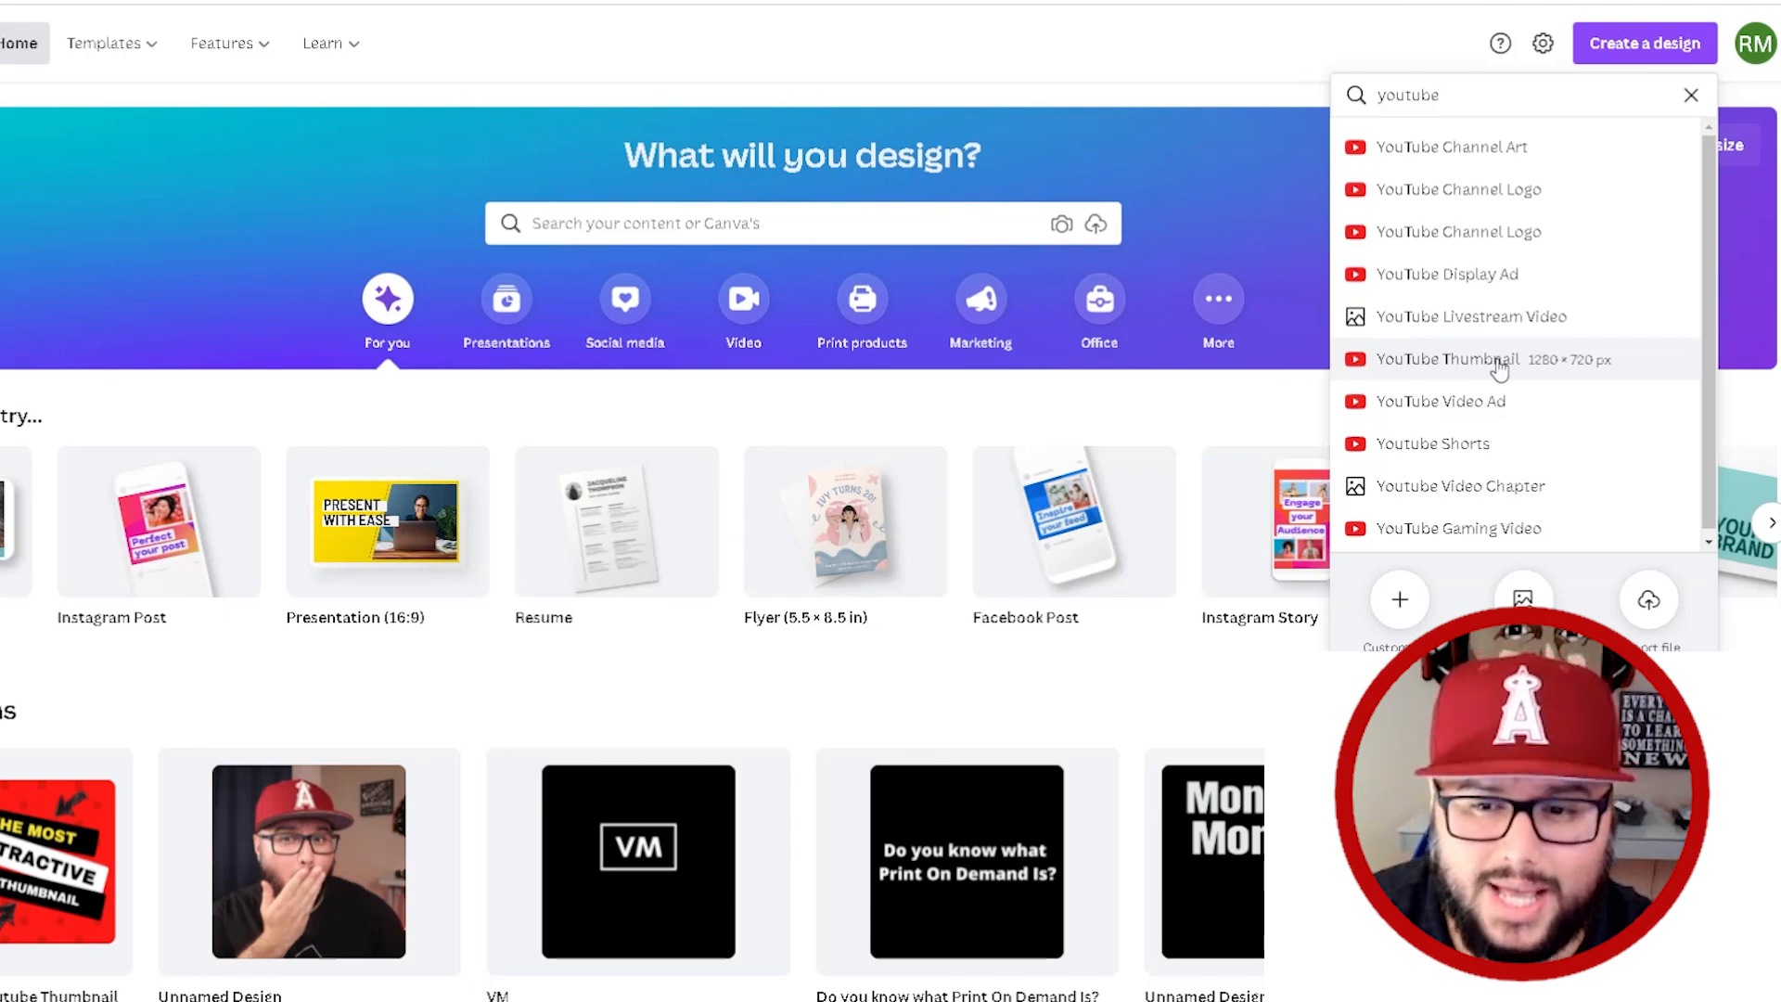
pyautogui.click(1455, 365)
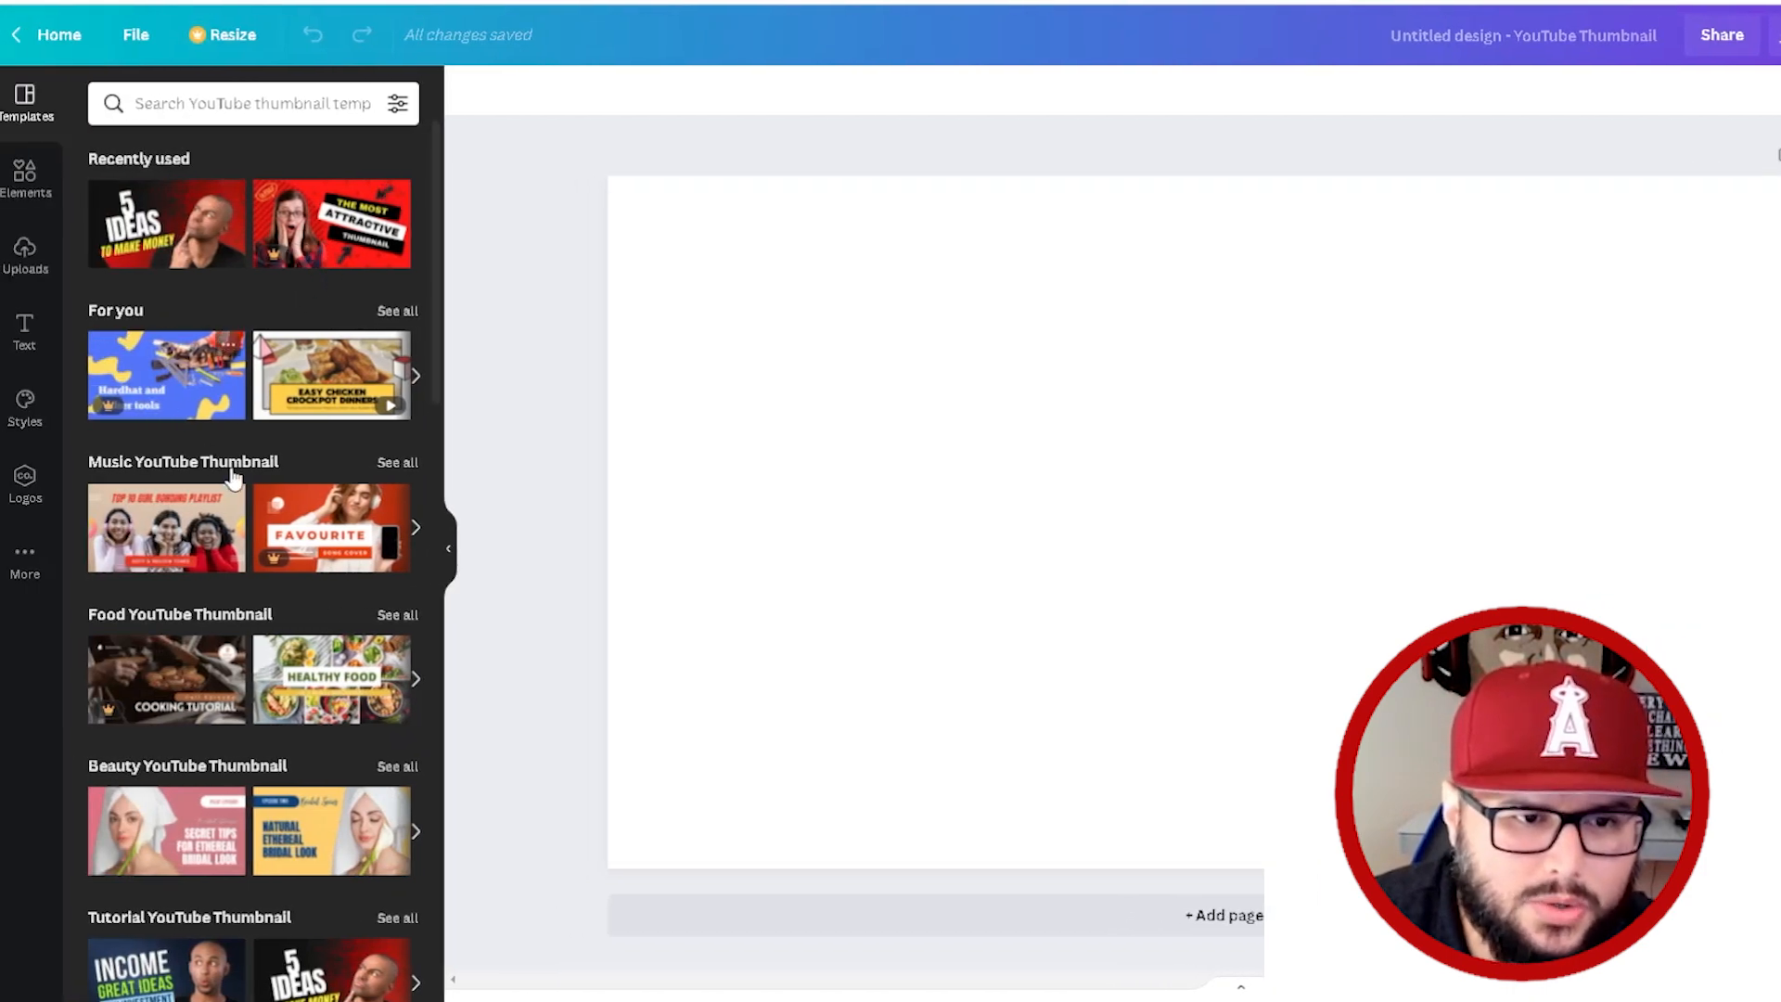
# Look through the YouTube thumbnail template categories and the full set of template results
pyautogui.scroll(-3, 334, 534)
pyautogui.scroll(-7, 323, 539)
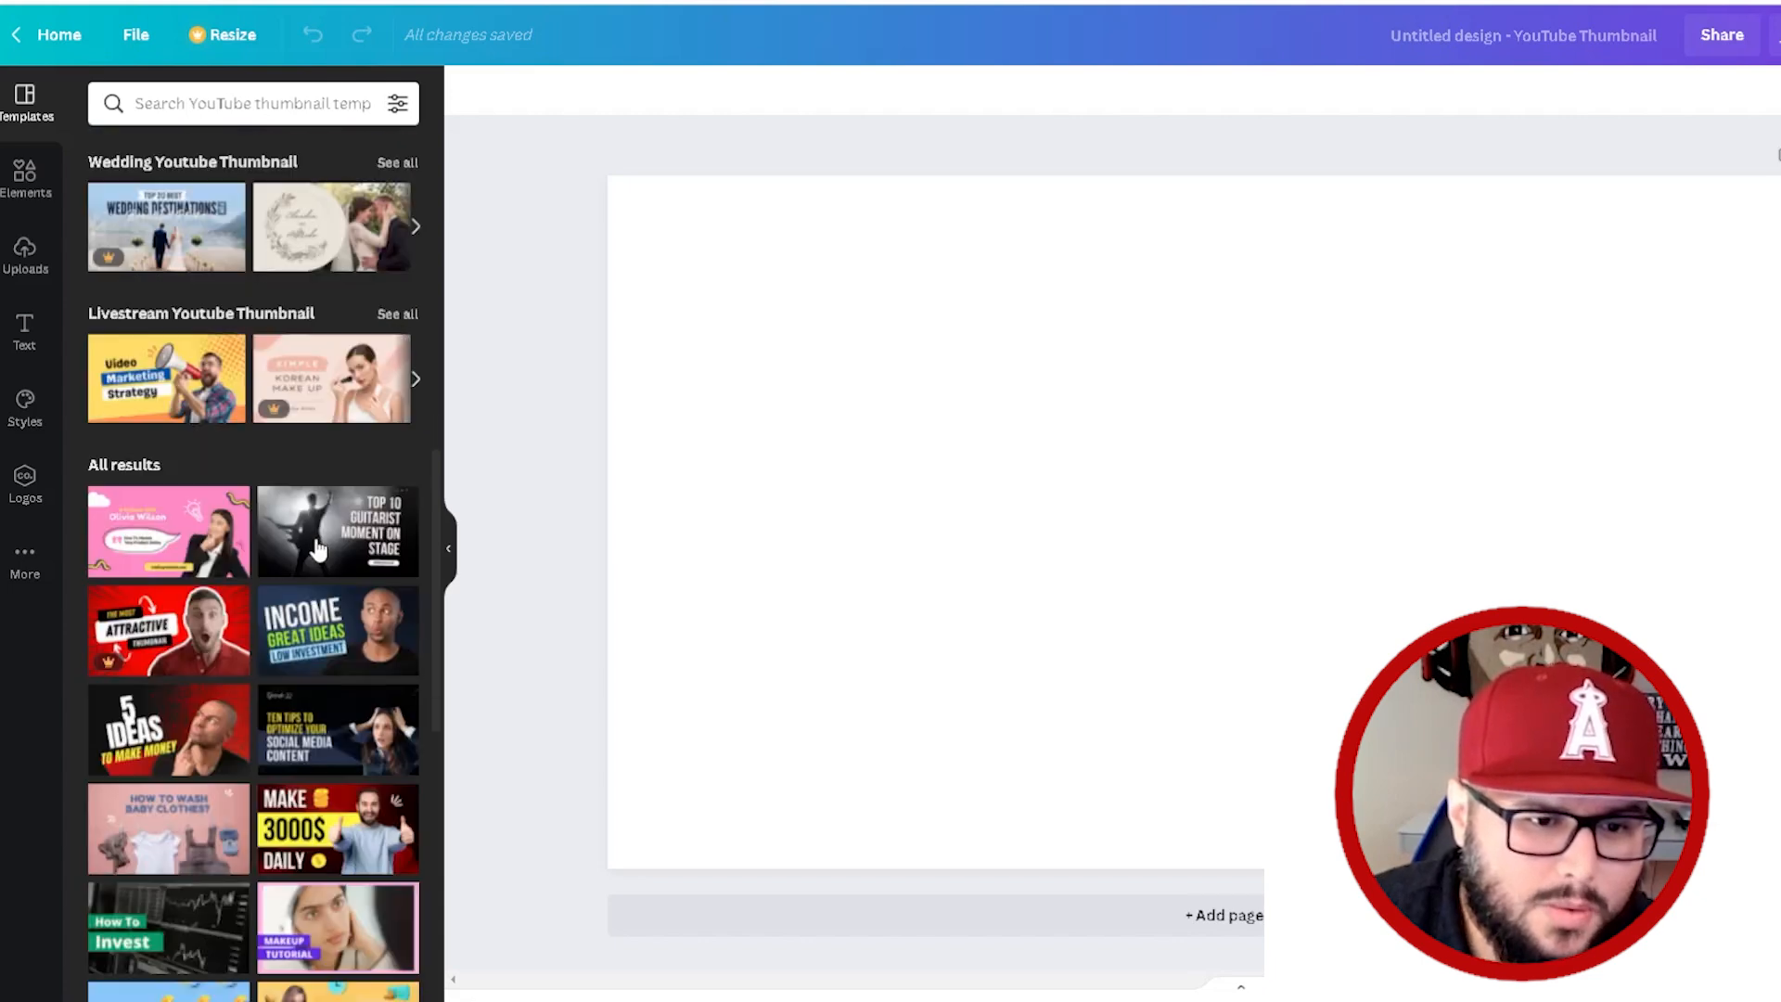
pyautogui.scroll(-3, 320, 548)
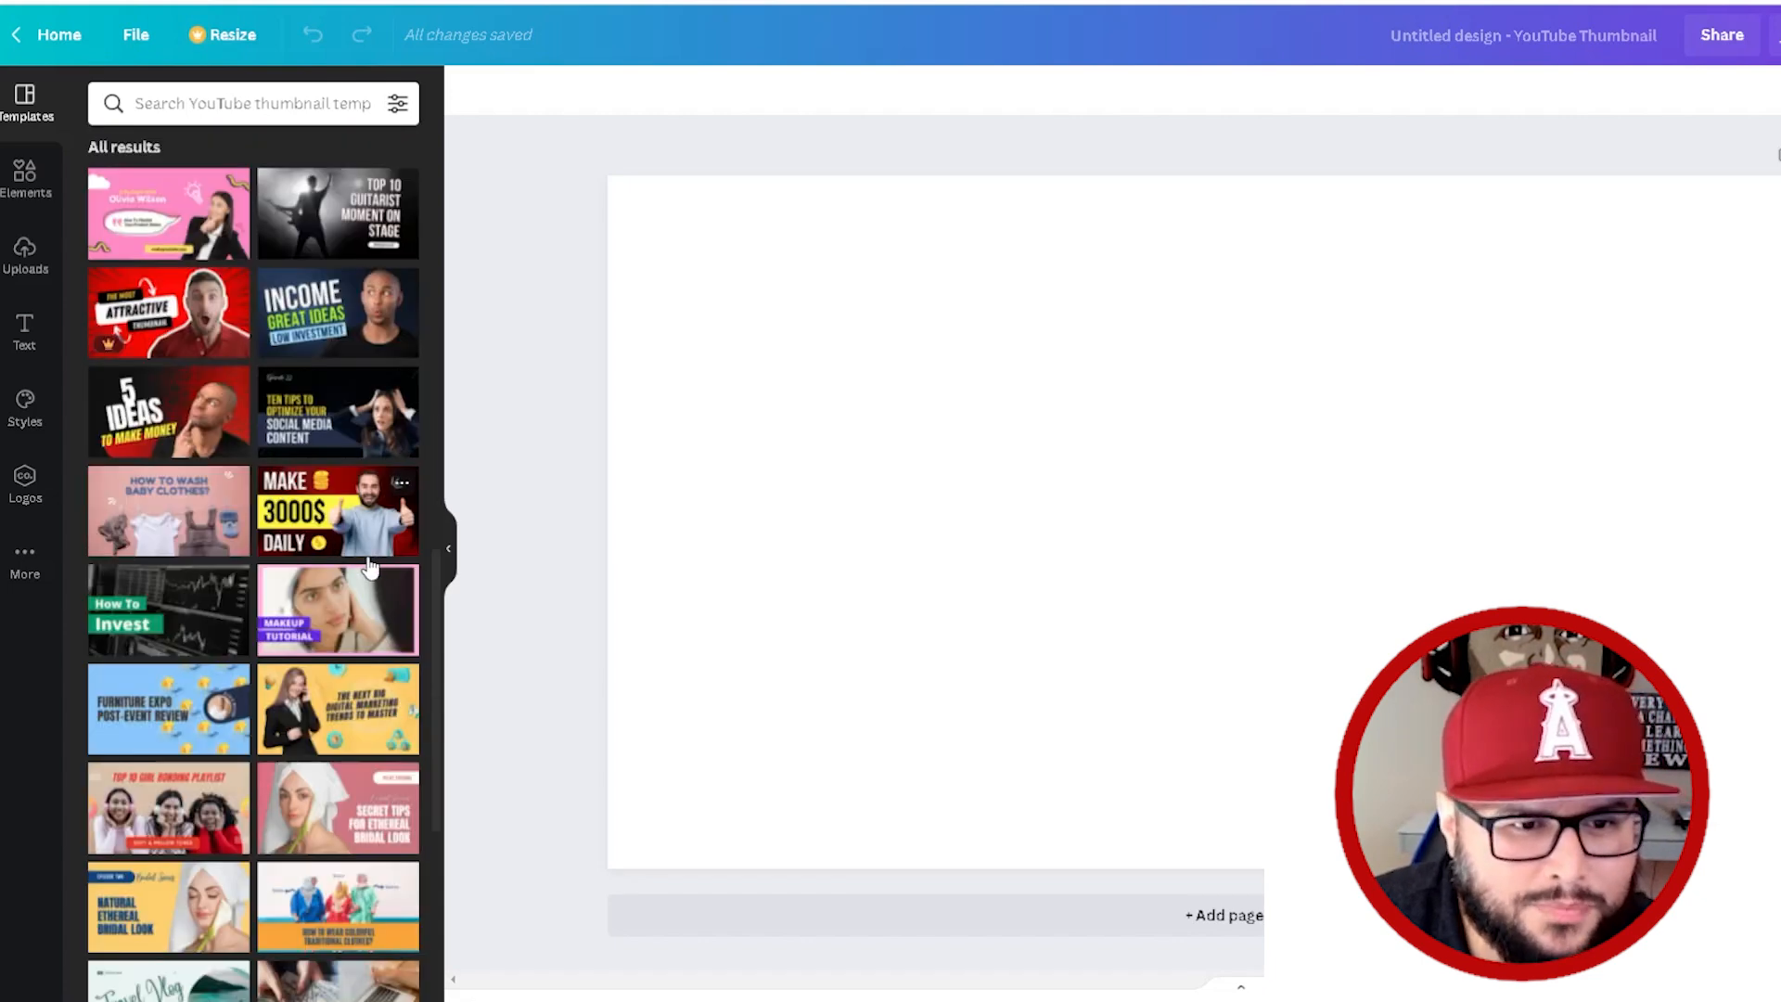
pyautogui.scroll(-1, 369, 568)
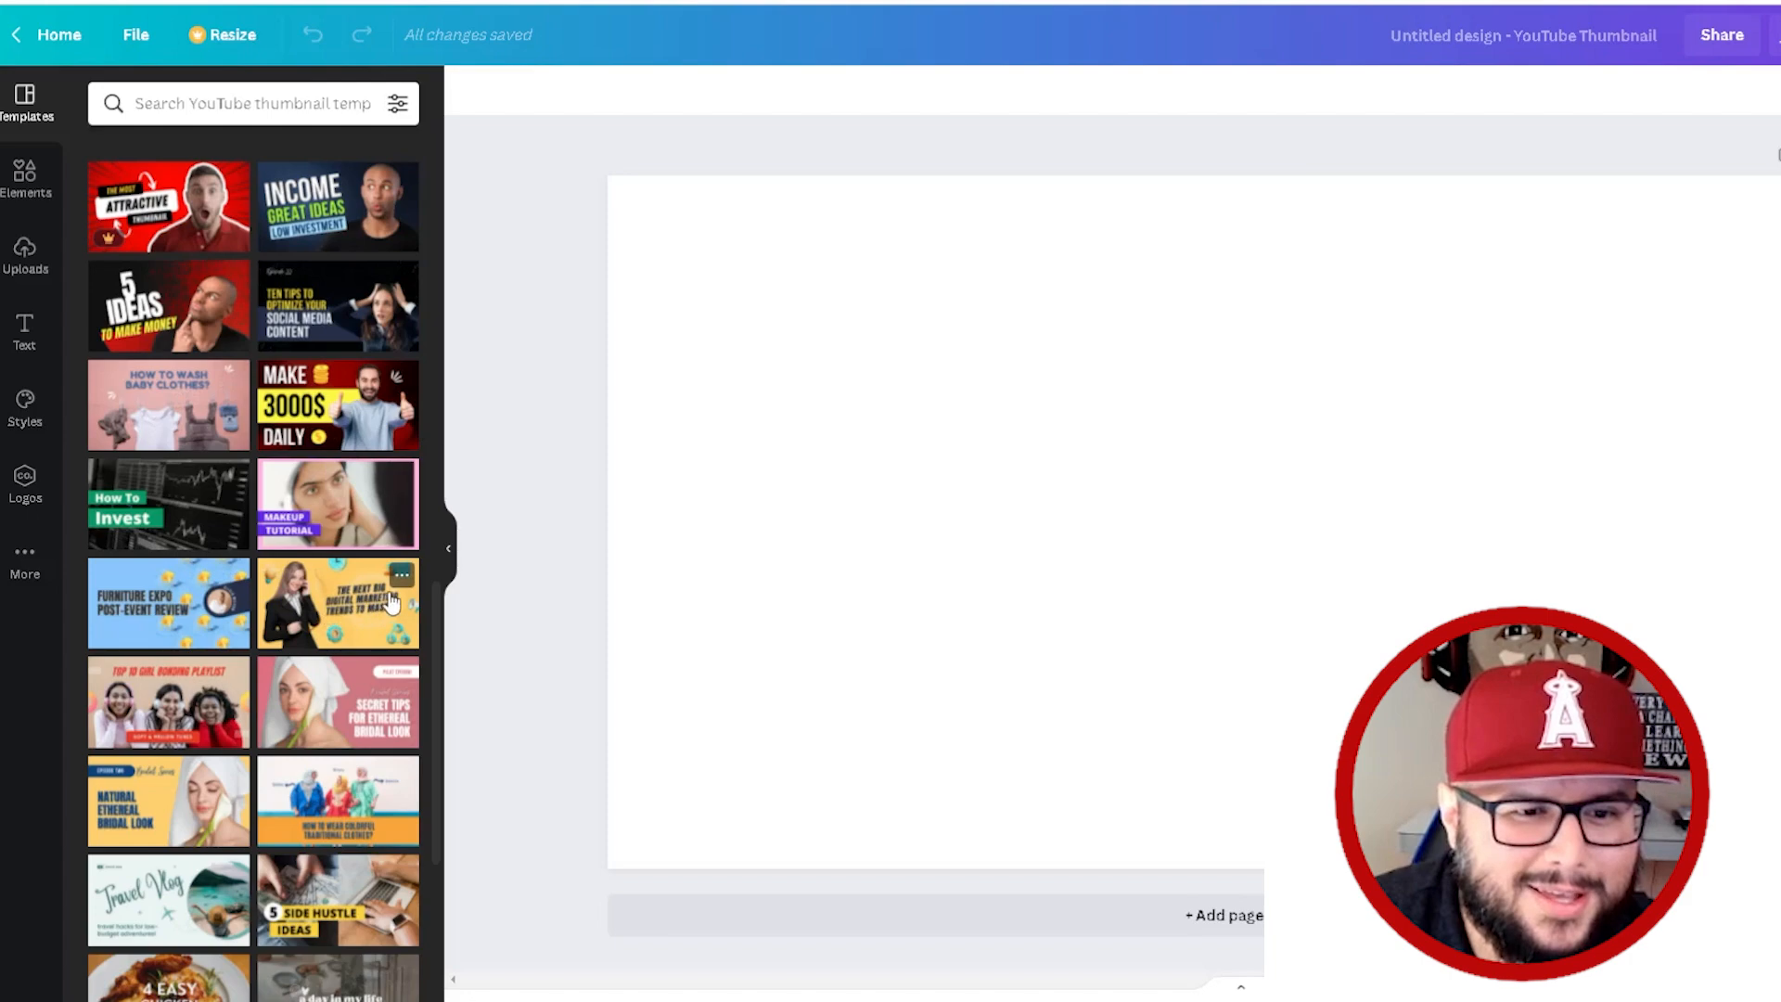
pyautogui.scroll(-2, 390, 603)
pyautogui.scroll(3, 379, 603)
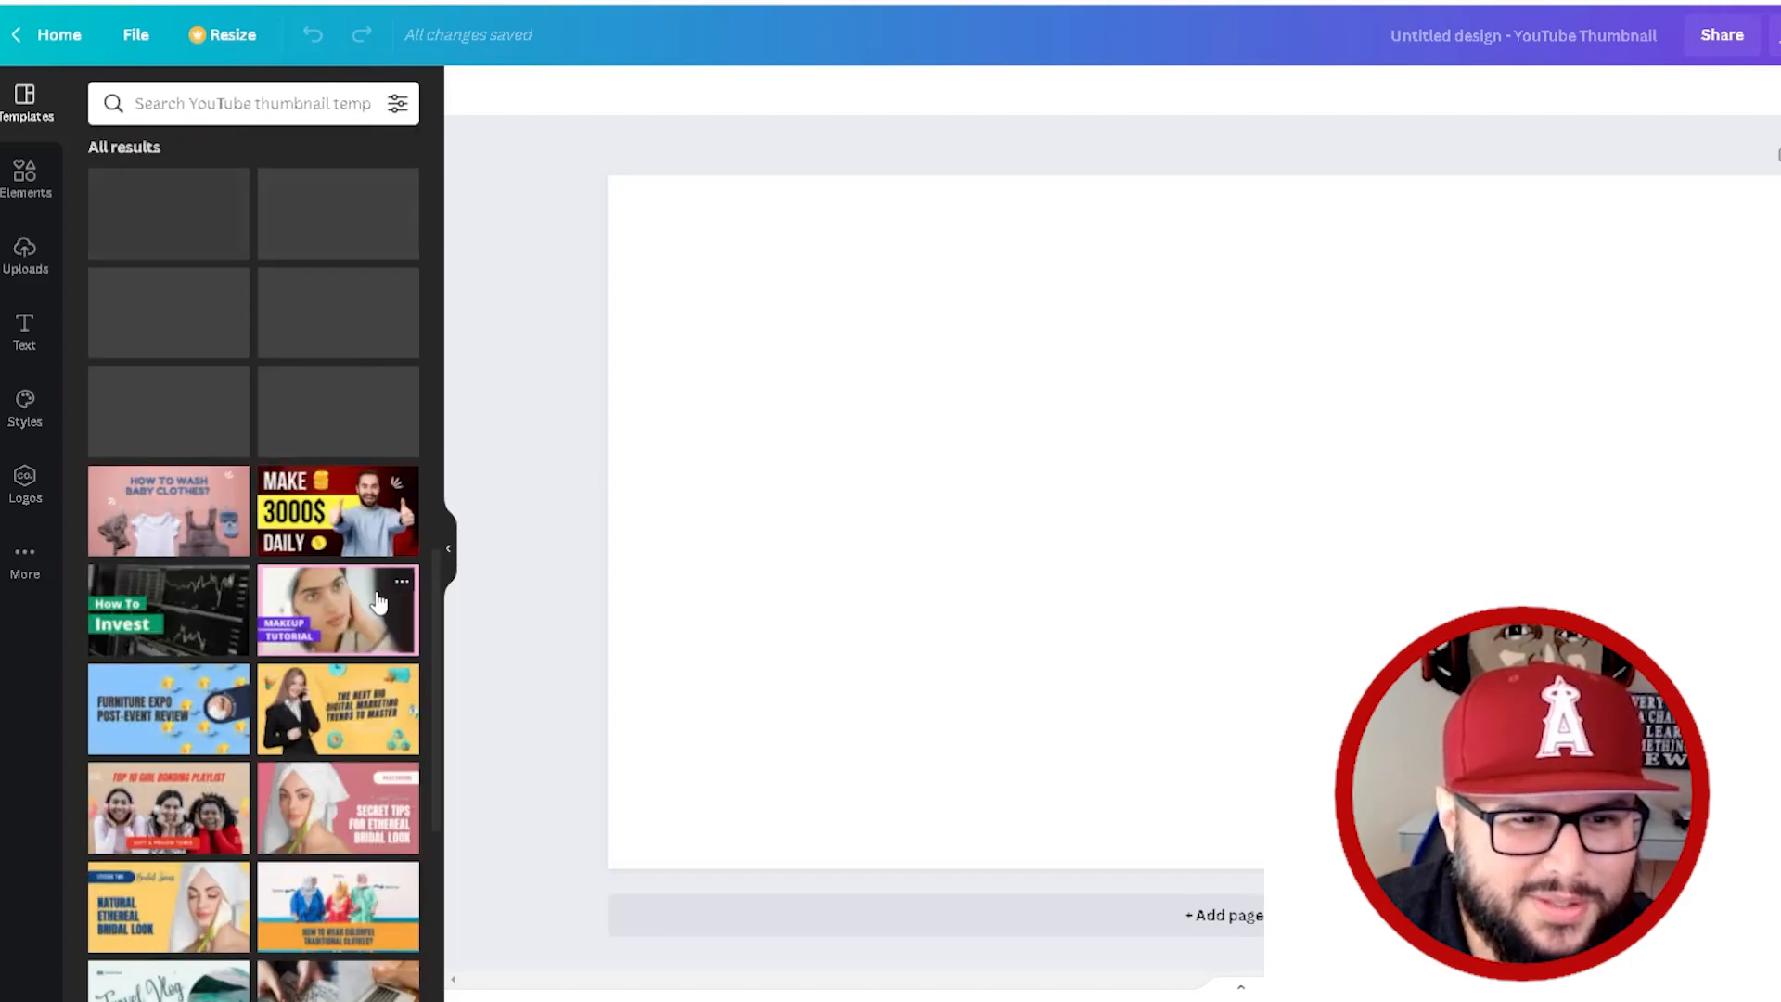
pyautogui.scroll(3, 379, 603)
pyautogui.scroll(8, 362, 607)
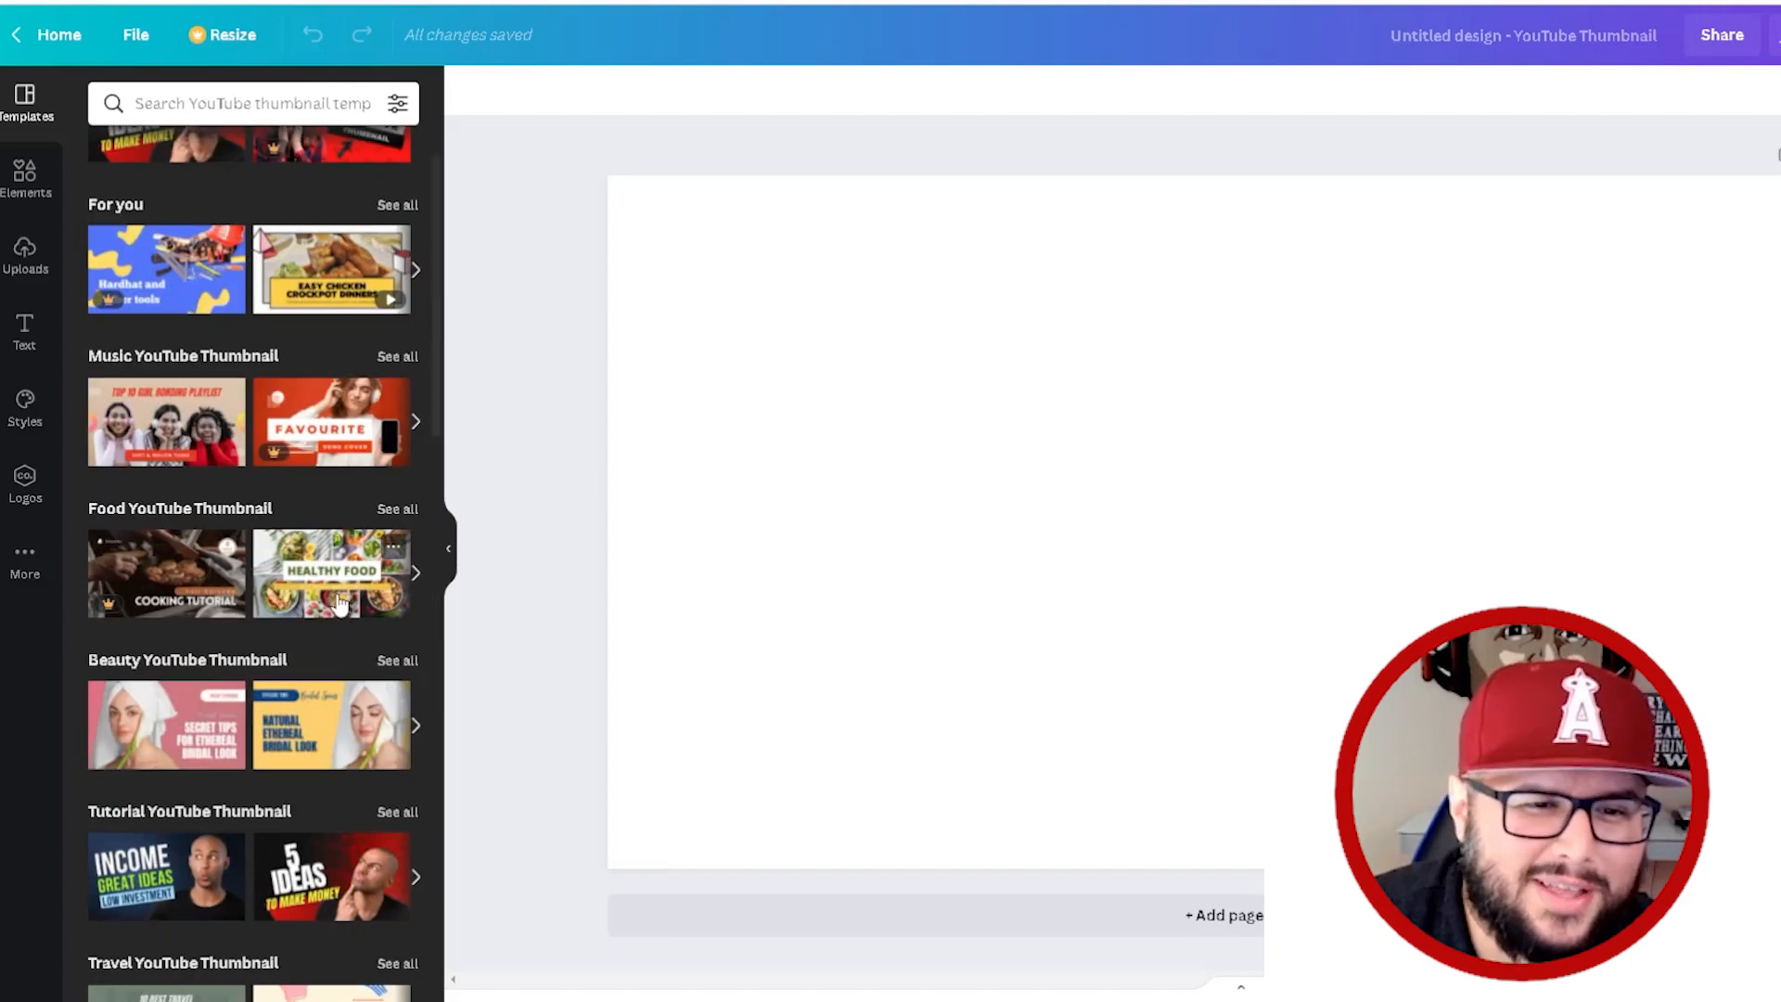
pyautogui.scroll(1, 340, 603)
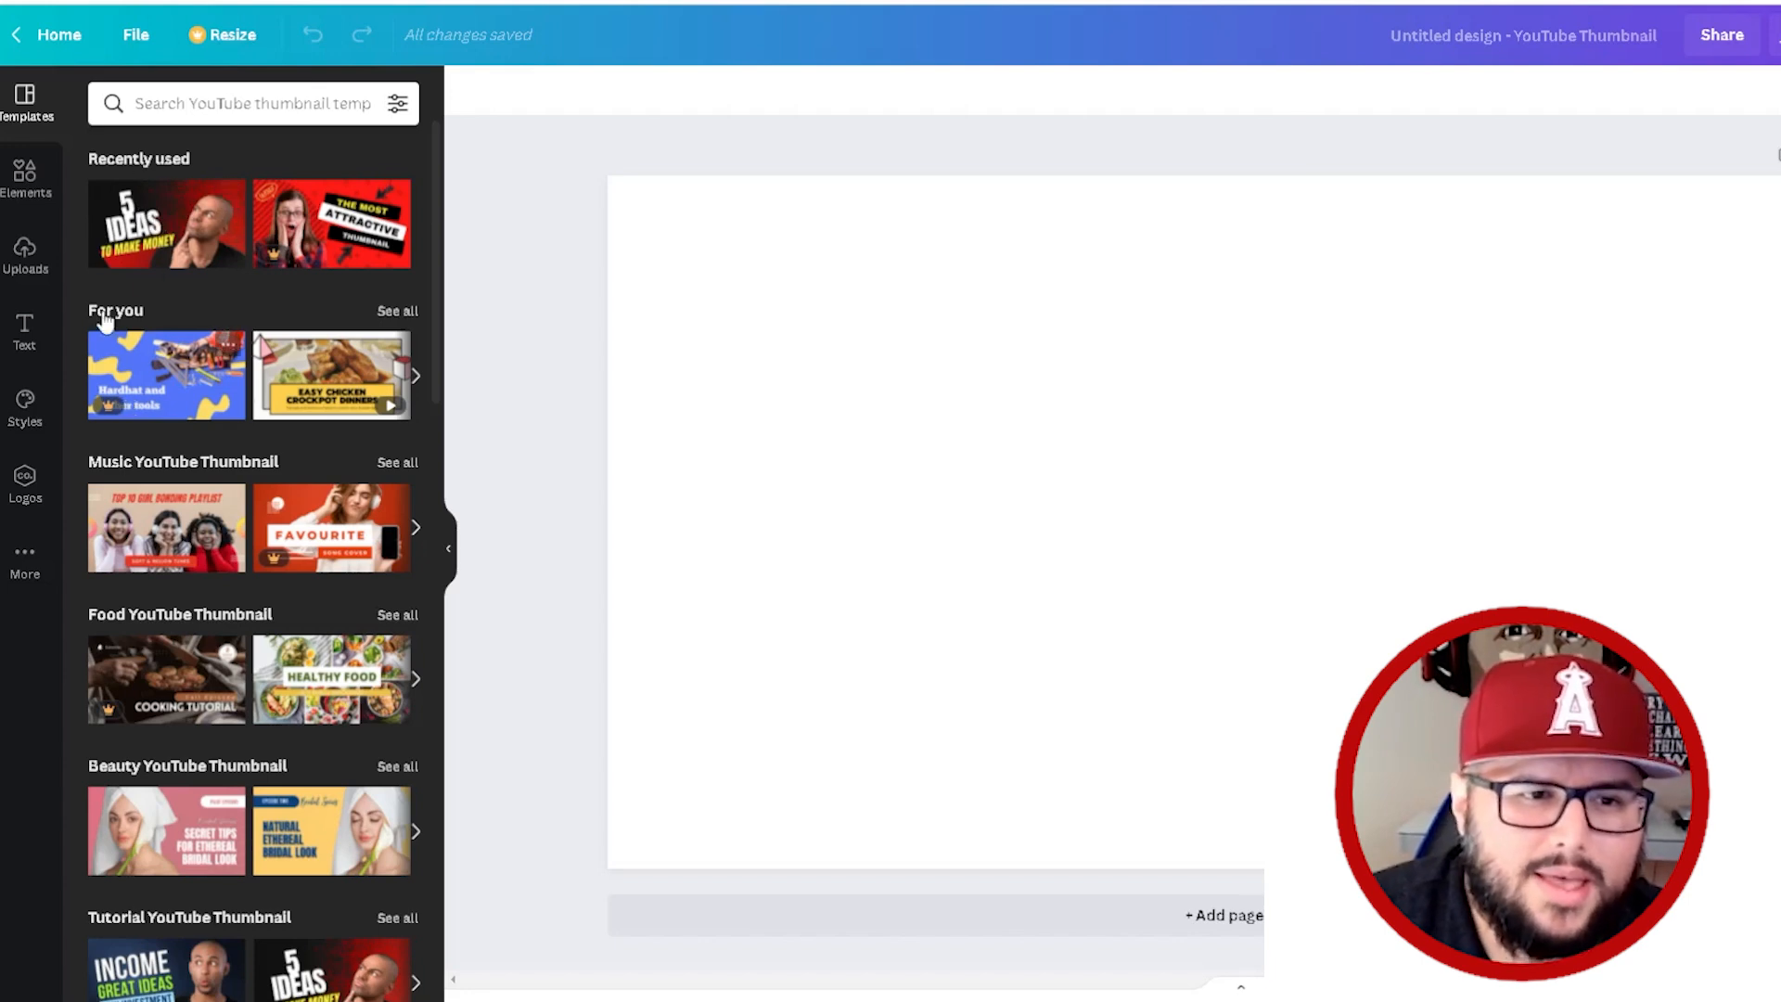
# Upload the photo oh!.JPG from the Canva thumbnail video folder on New Volume (D:) to the media uploads
pyautogui.click(25, 263)
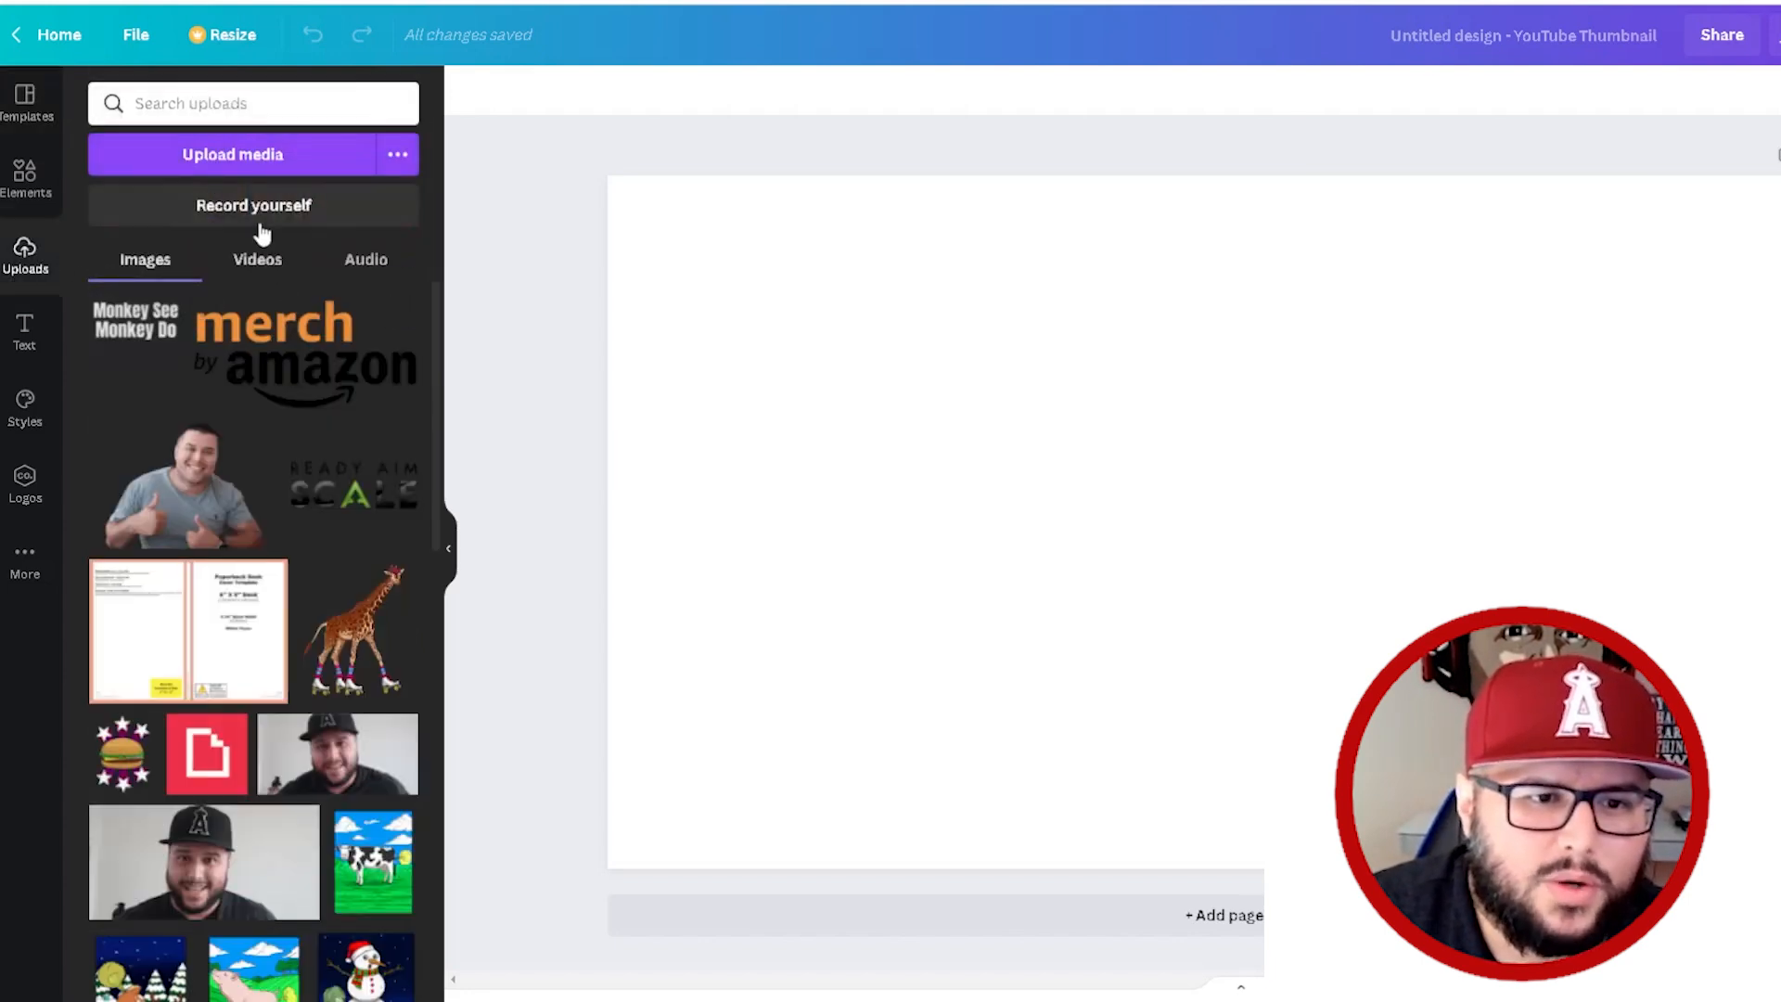
pyautogui.click(308, 165)
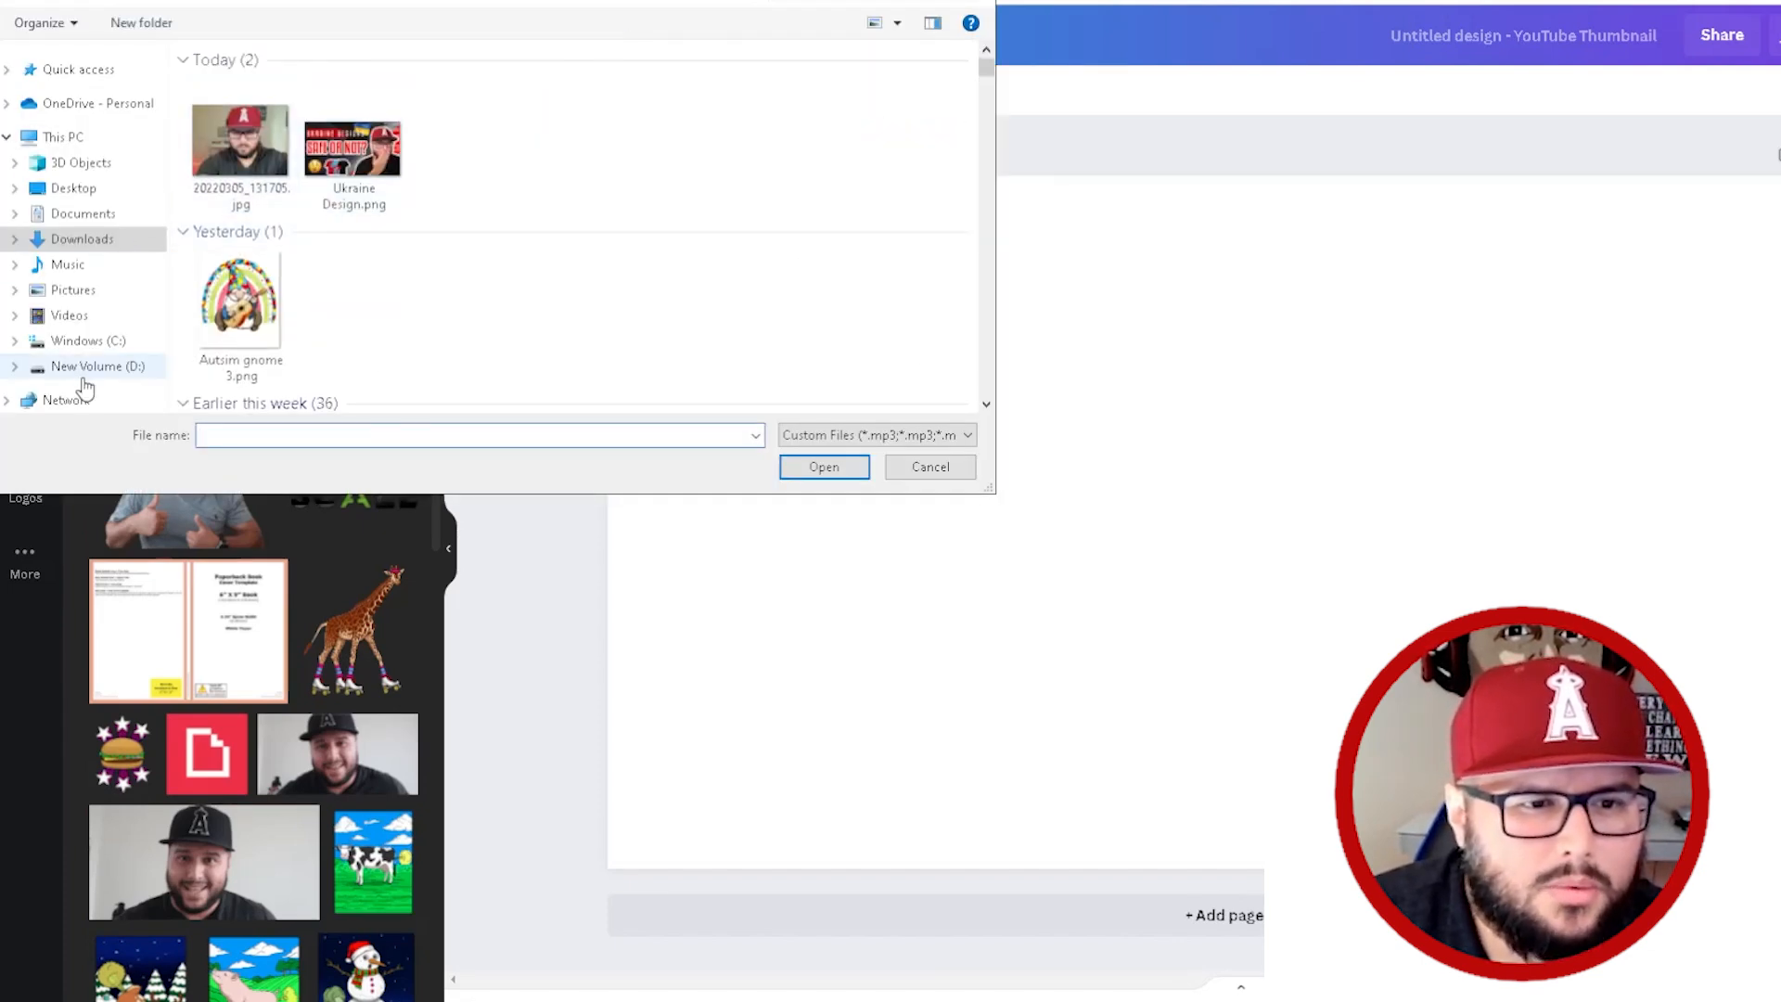
pyautogui.click(96, 371)
pyautogui.scroll(-5, 240, 341)
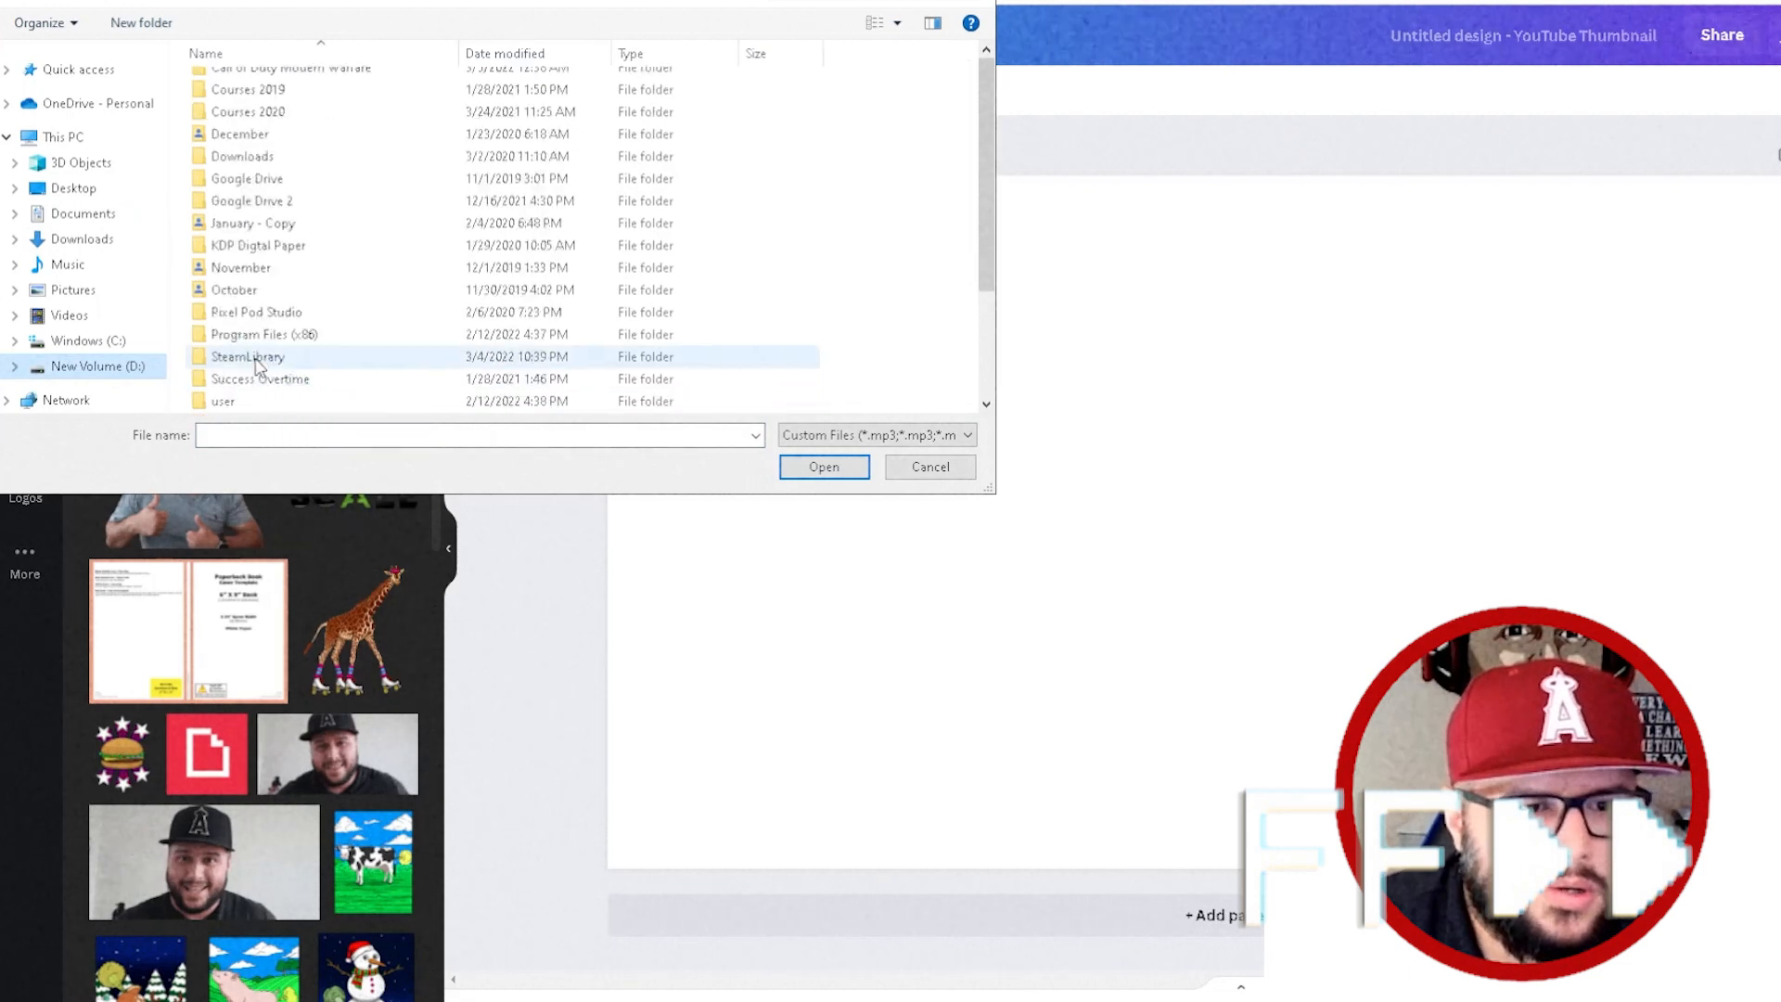
pyautogui.doubleClick(239, 336)
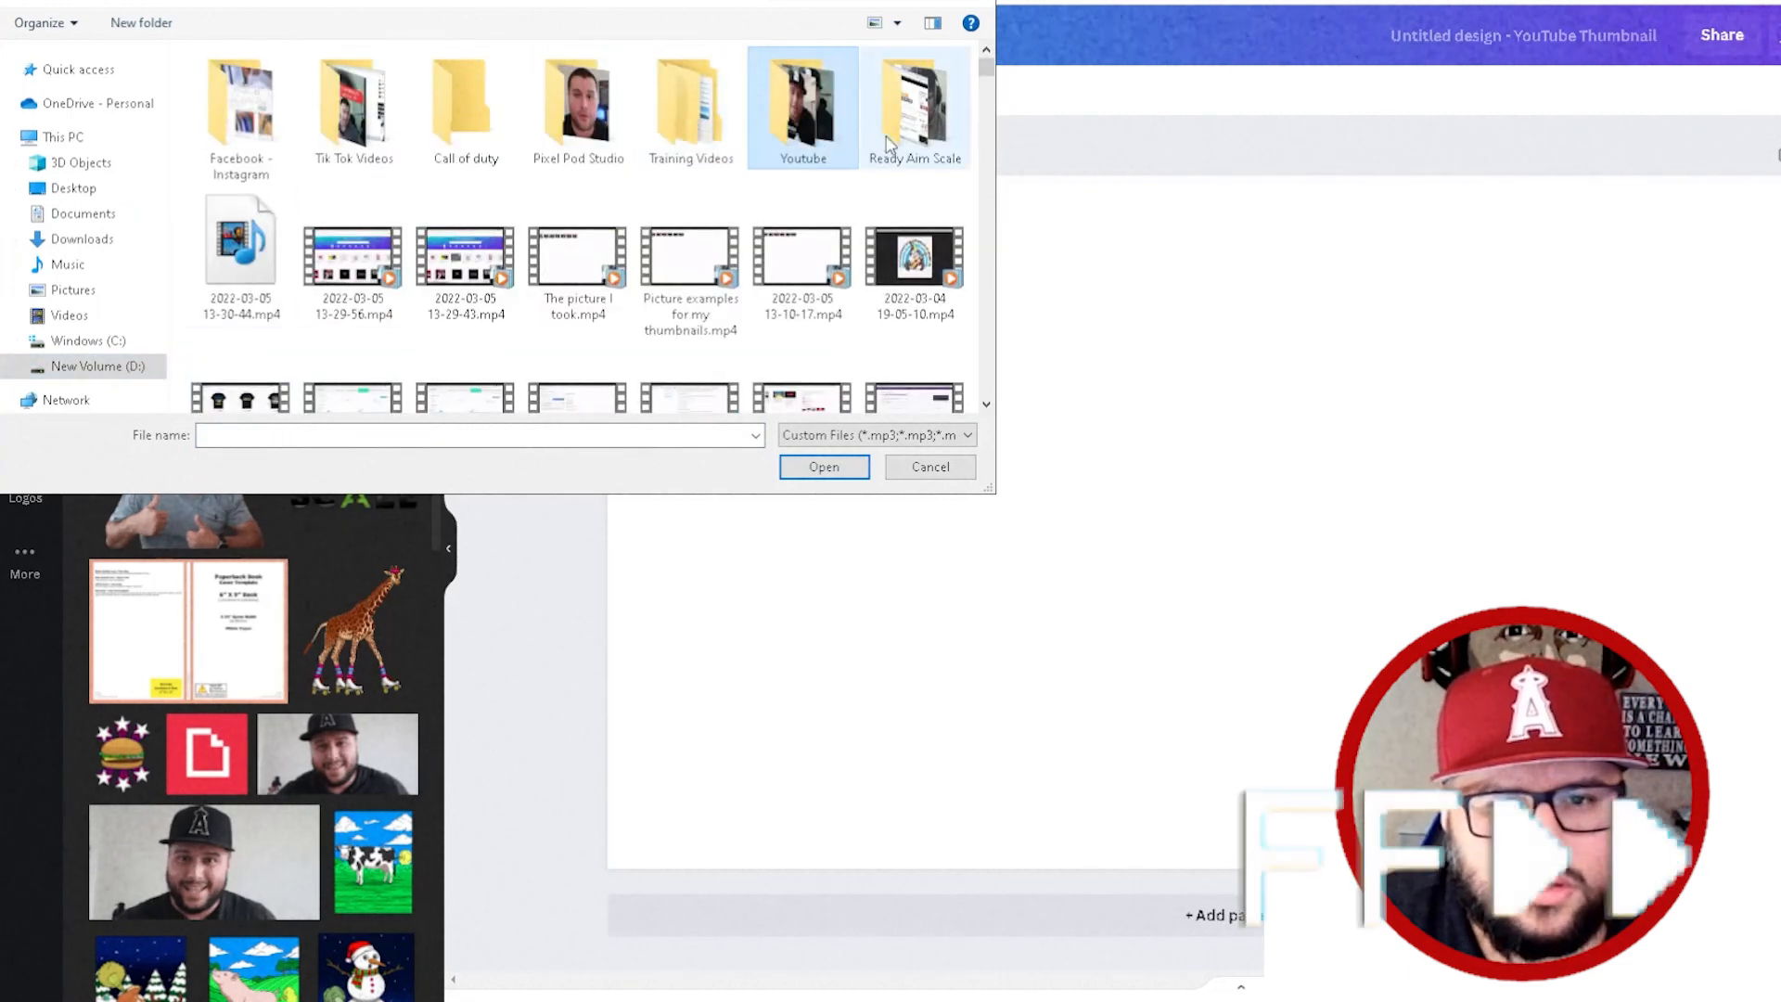
pyautogui.doubleClick(790, 130)
pyautogui.doubleClick(462, 117)
pyautogui.doubleClick(247, 107)
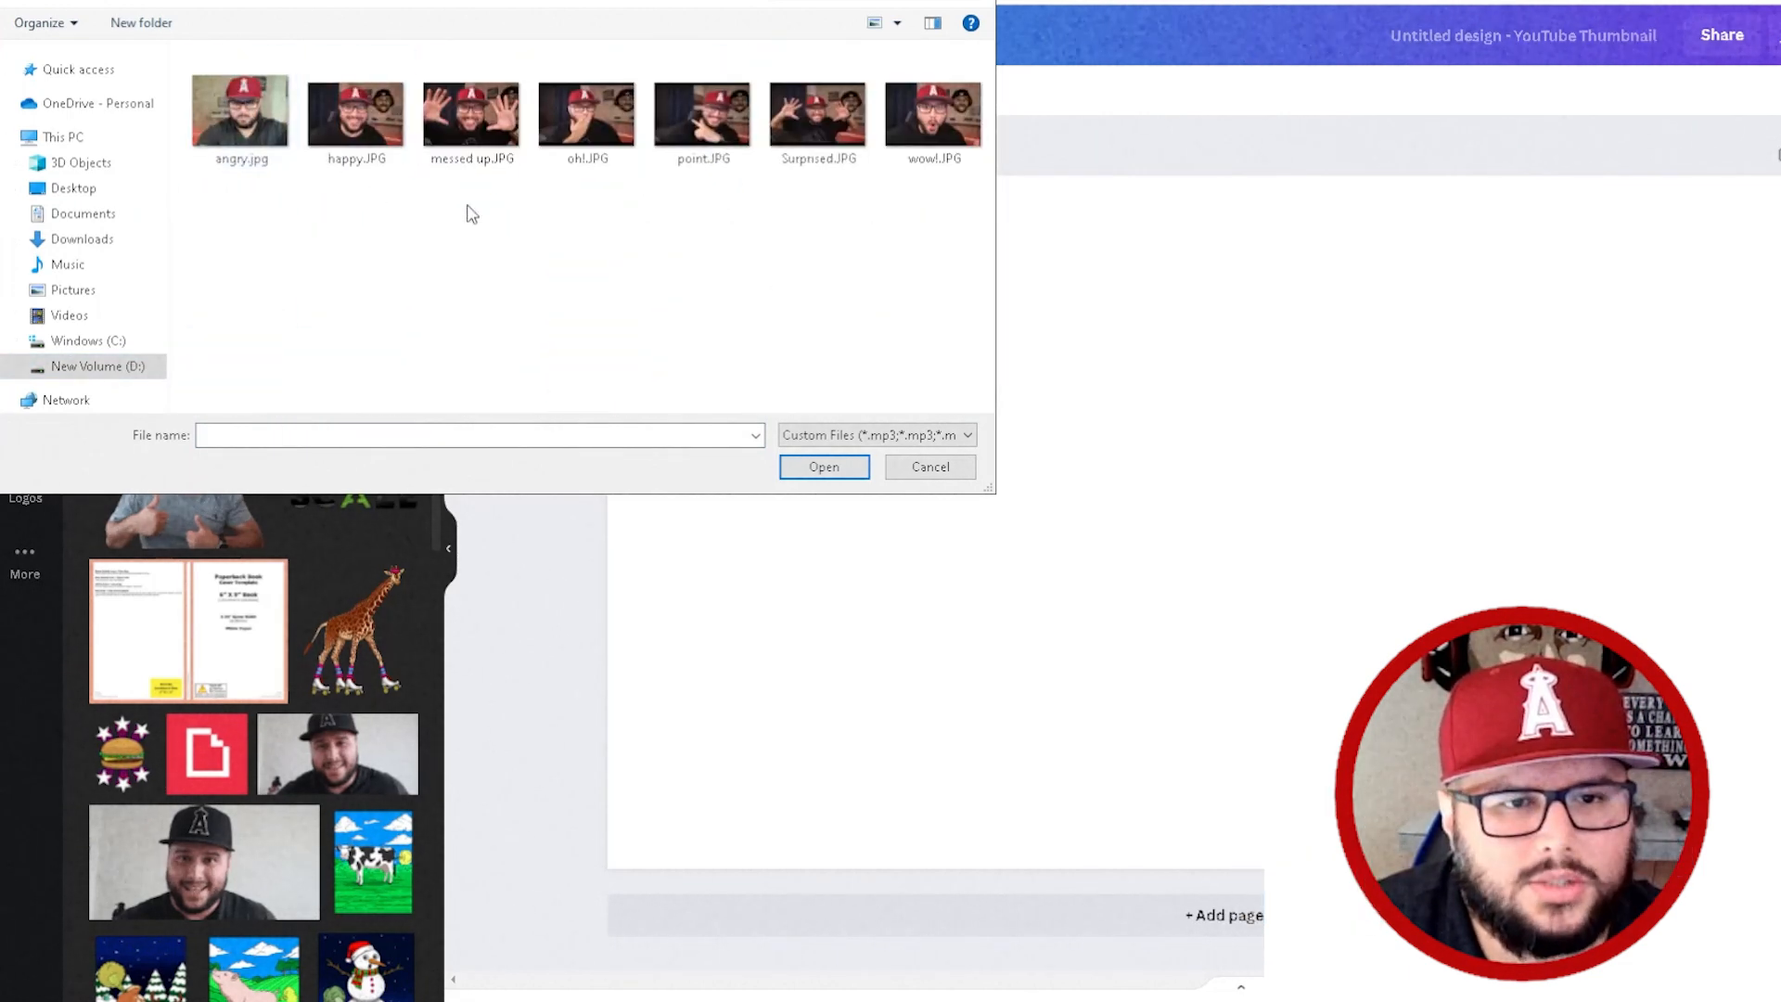
pyautogui.click(606, 107)
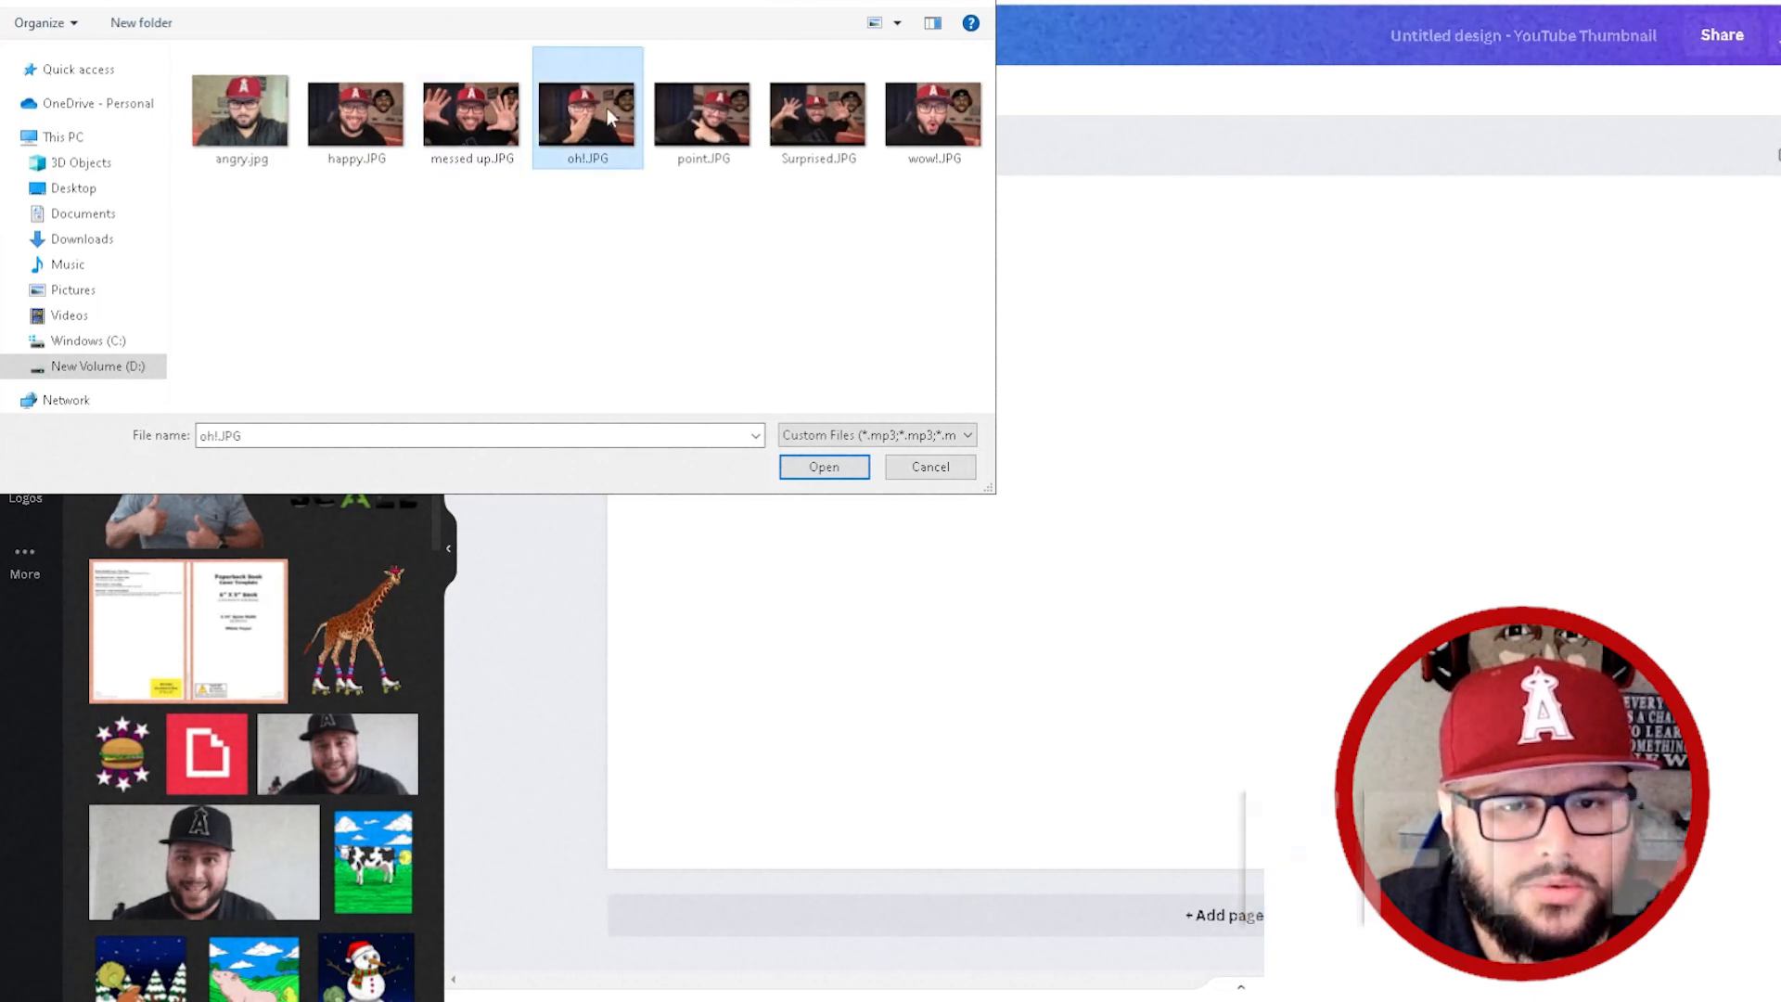
pyautogui.click(822, 467)
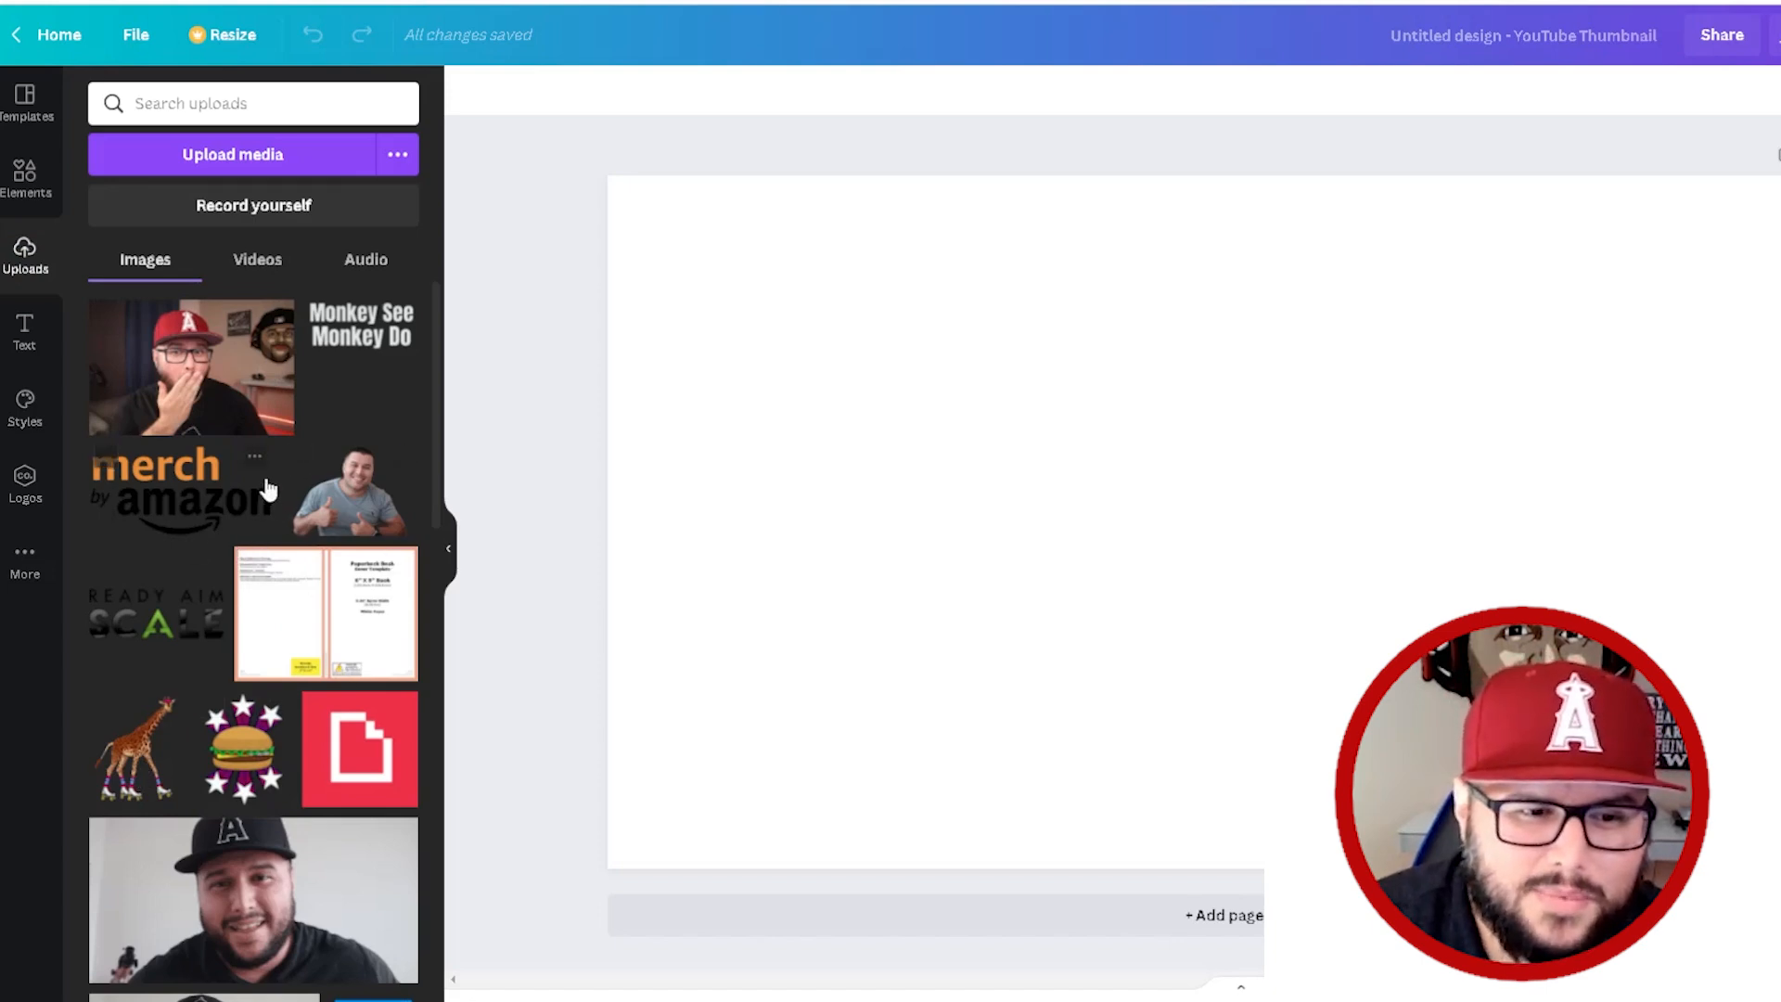
# Place the uploaded oh!.JPG photo directly on the blank page
pyautogui.click(223, 375)
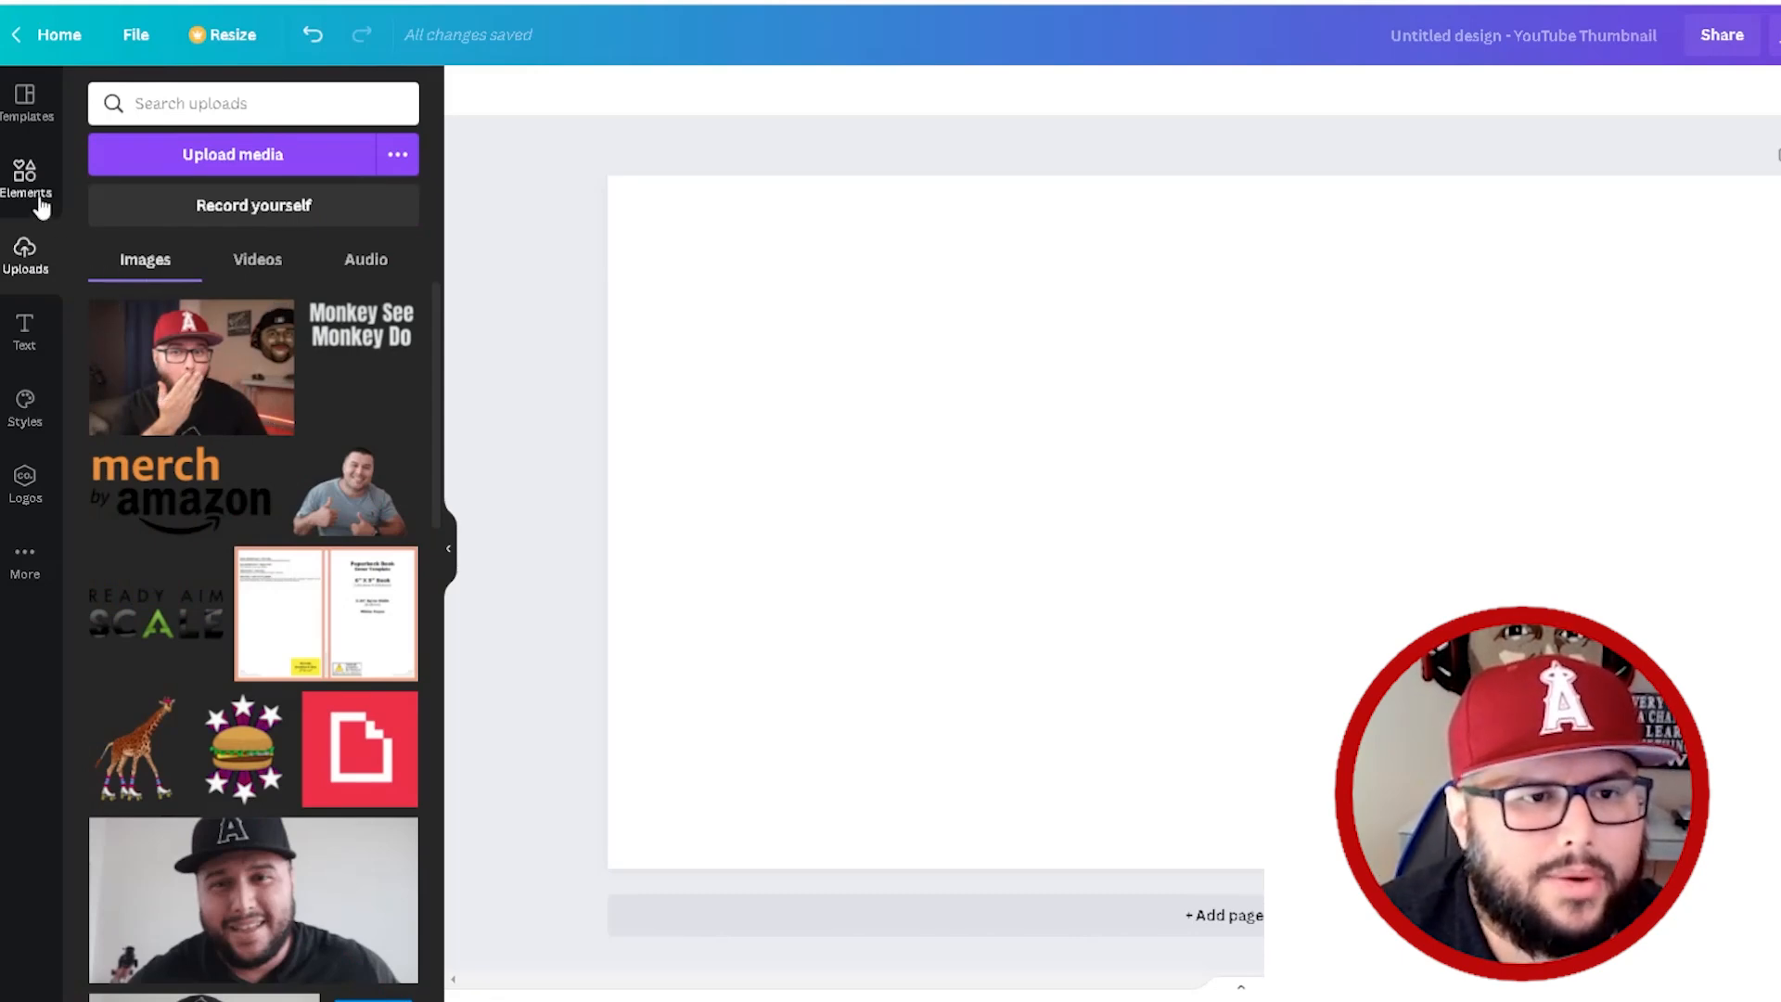
# Look through the available elements, text font combinations, style combinations and brand logos
pyautogui.click(41, 202)
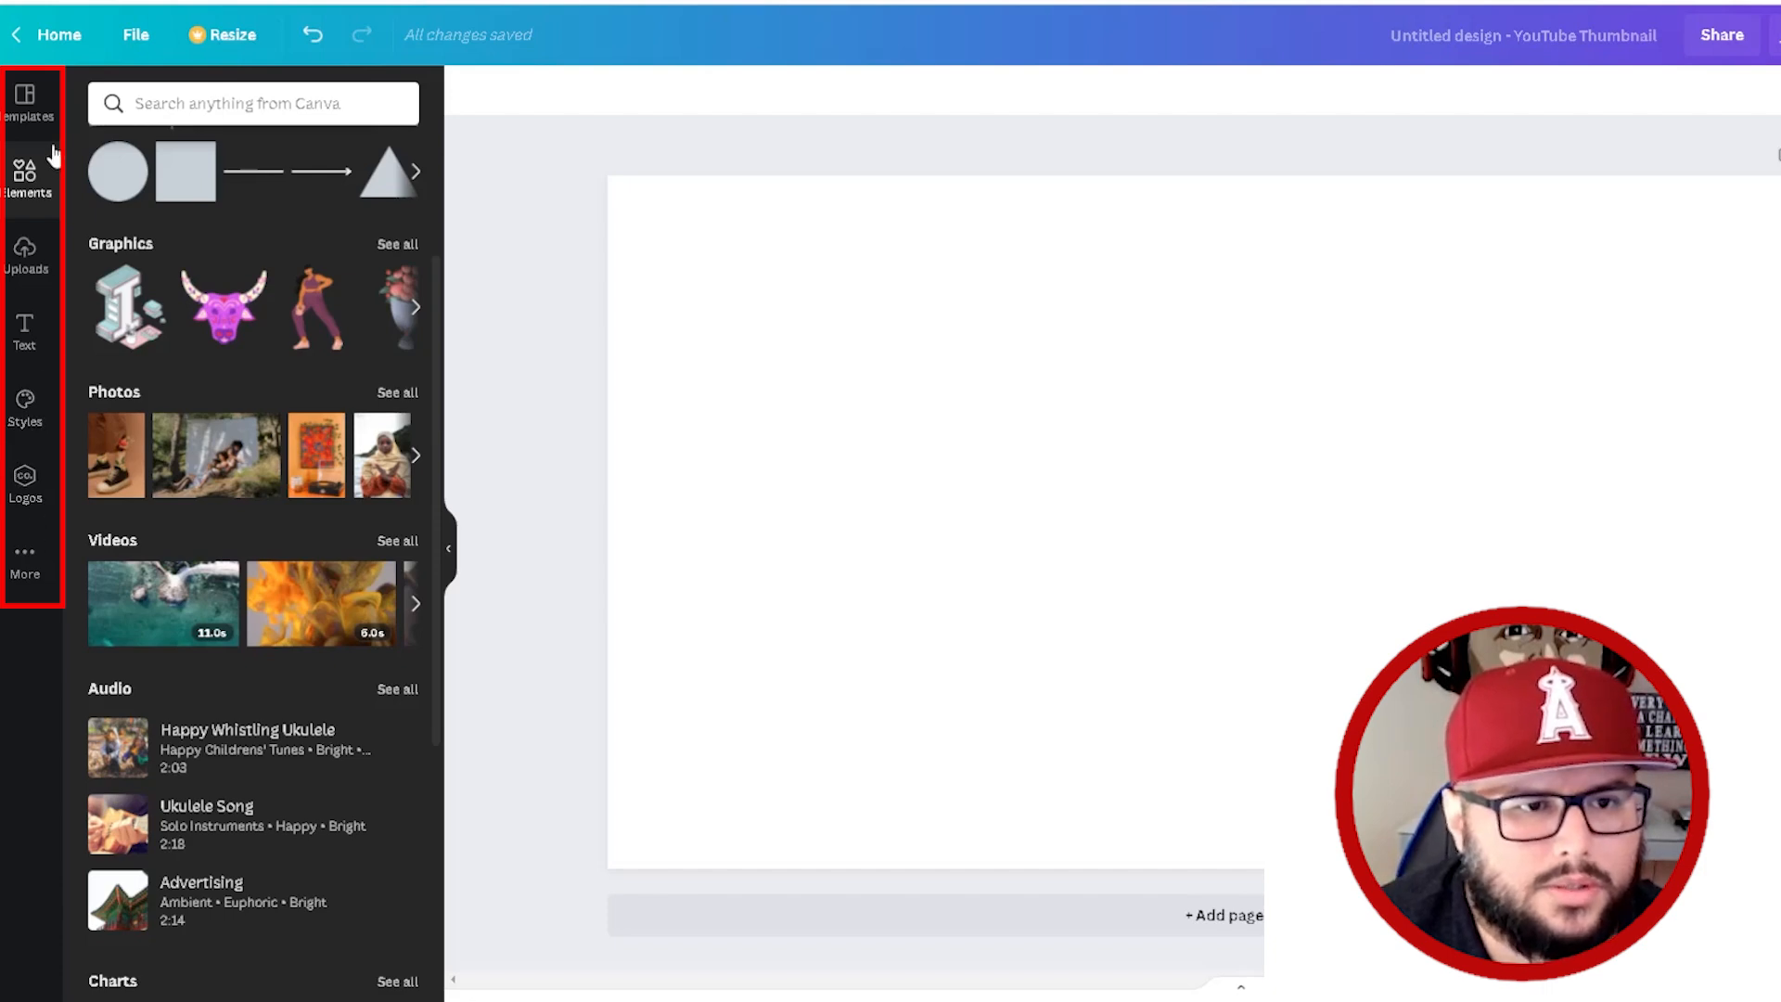
pyautogui.click(28, 334)
pyautogui.scroll(-2, 204, 380)
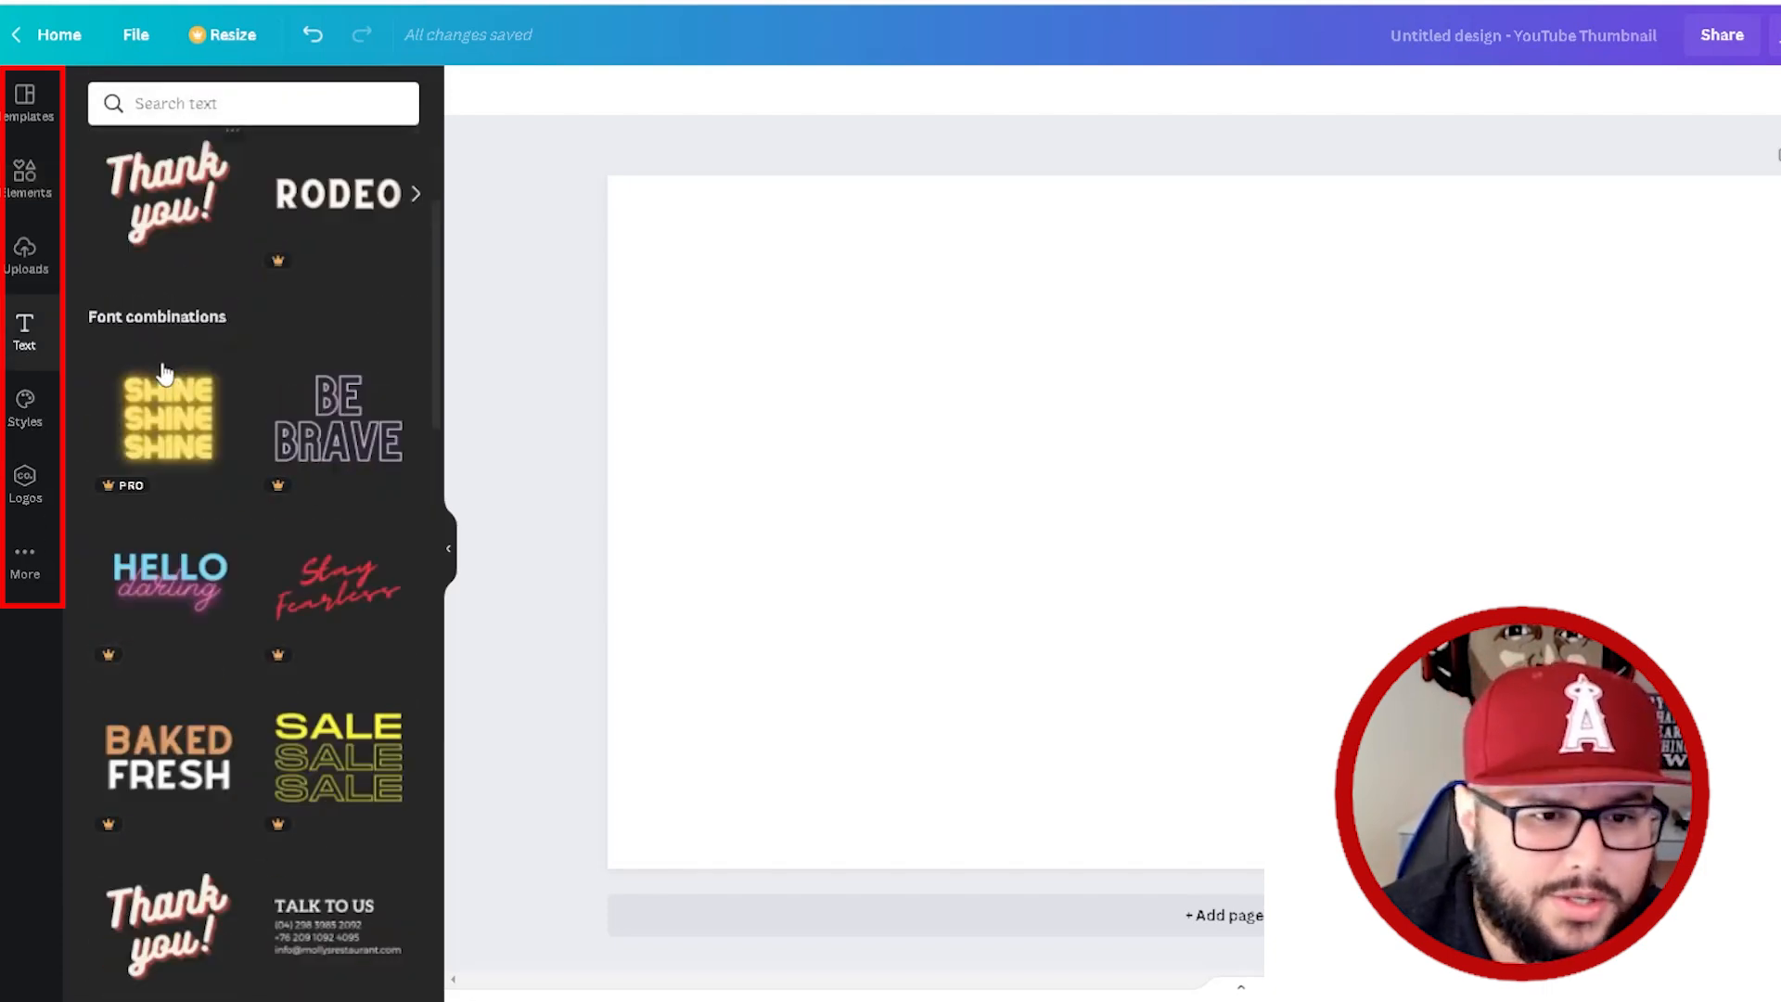
pyautogui.scroll(-1, 102, 471)
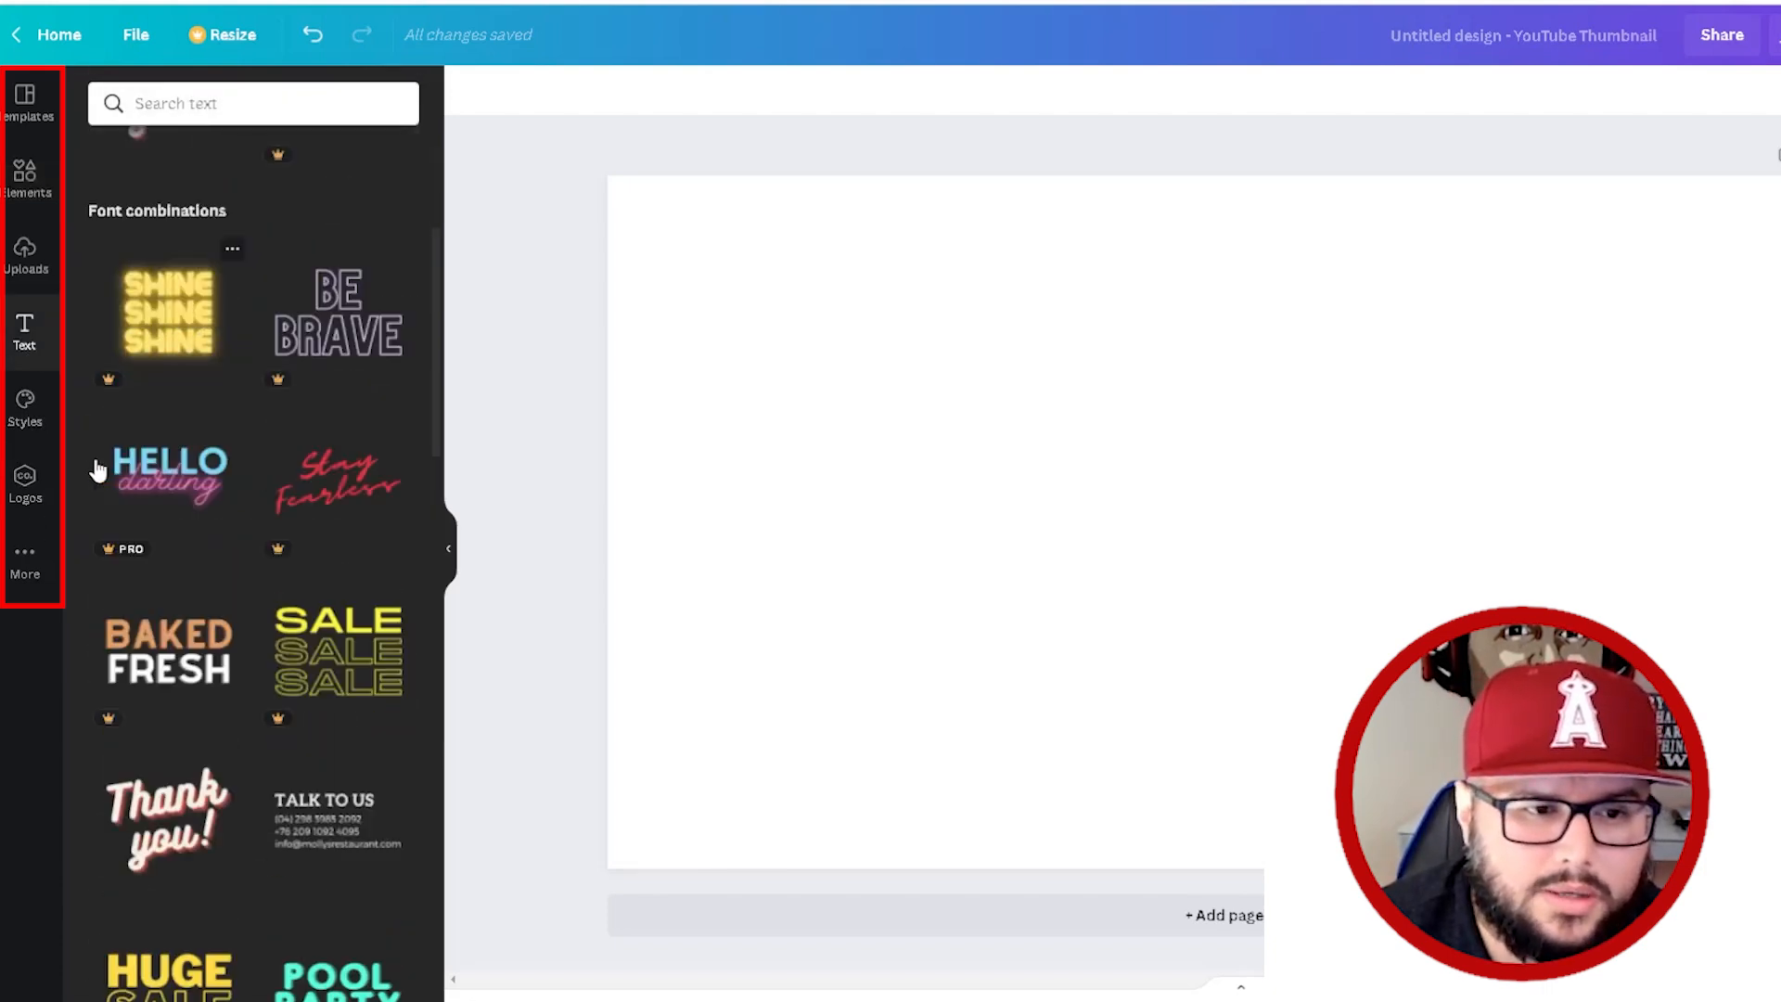
pyautogui.click(28, 408)
pyautogui.scroll(15, 283, 376)
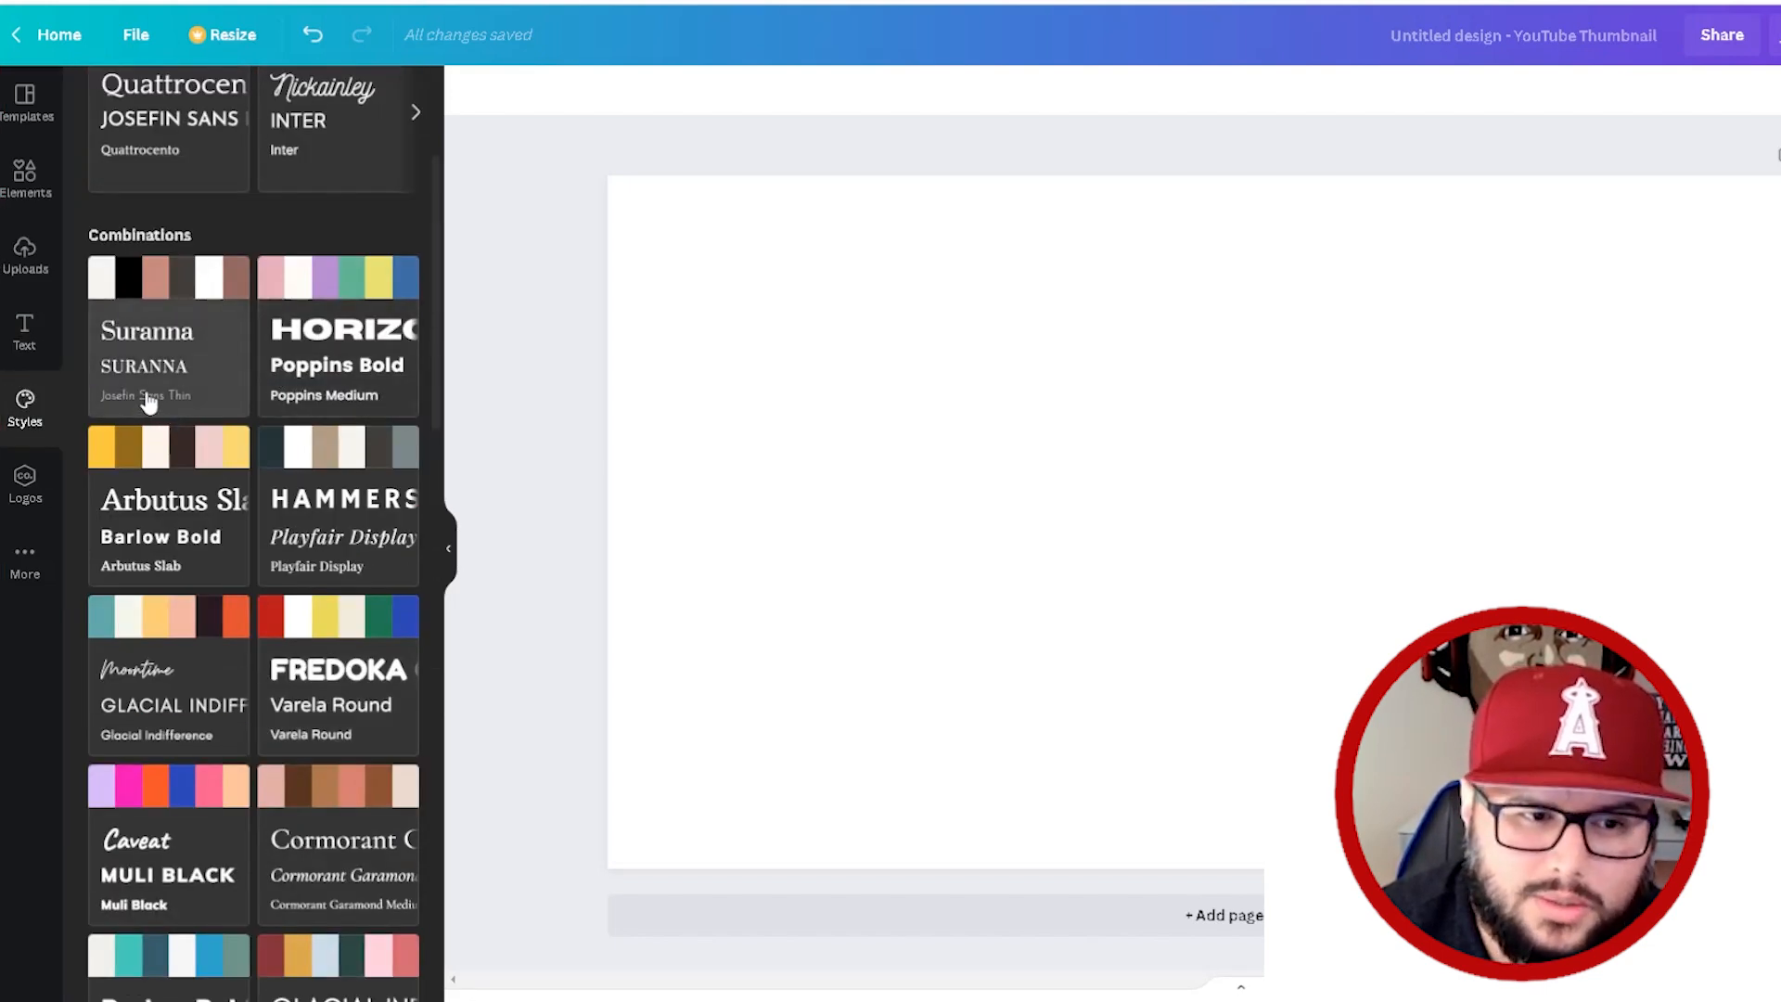
pyautogui.click(19, 483)
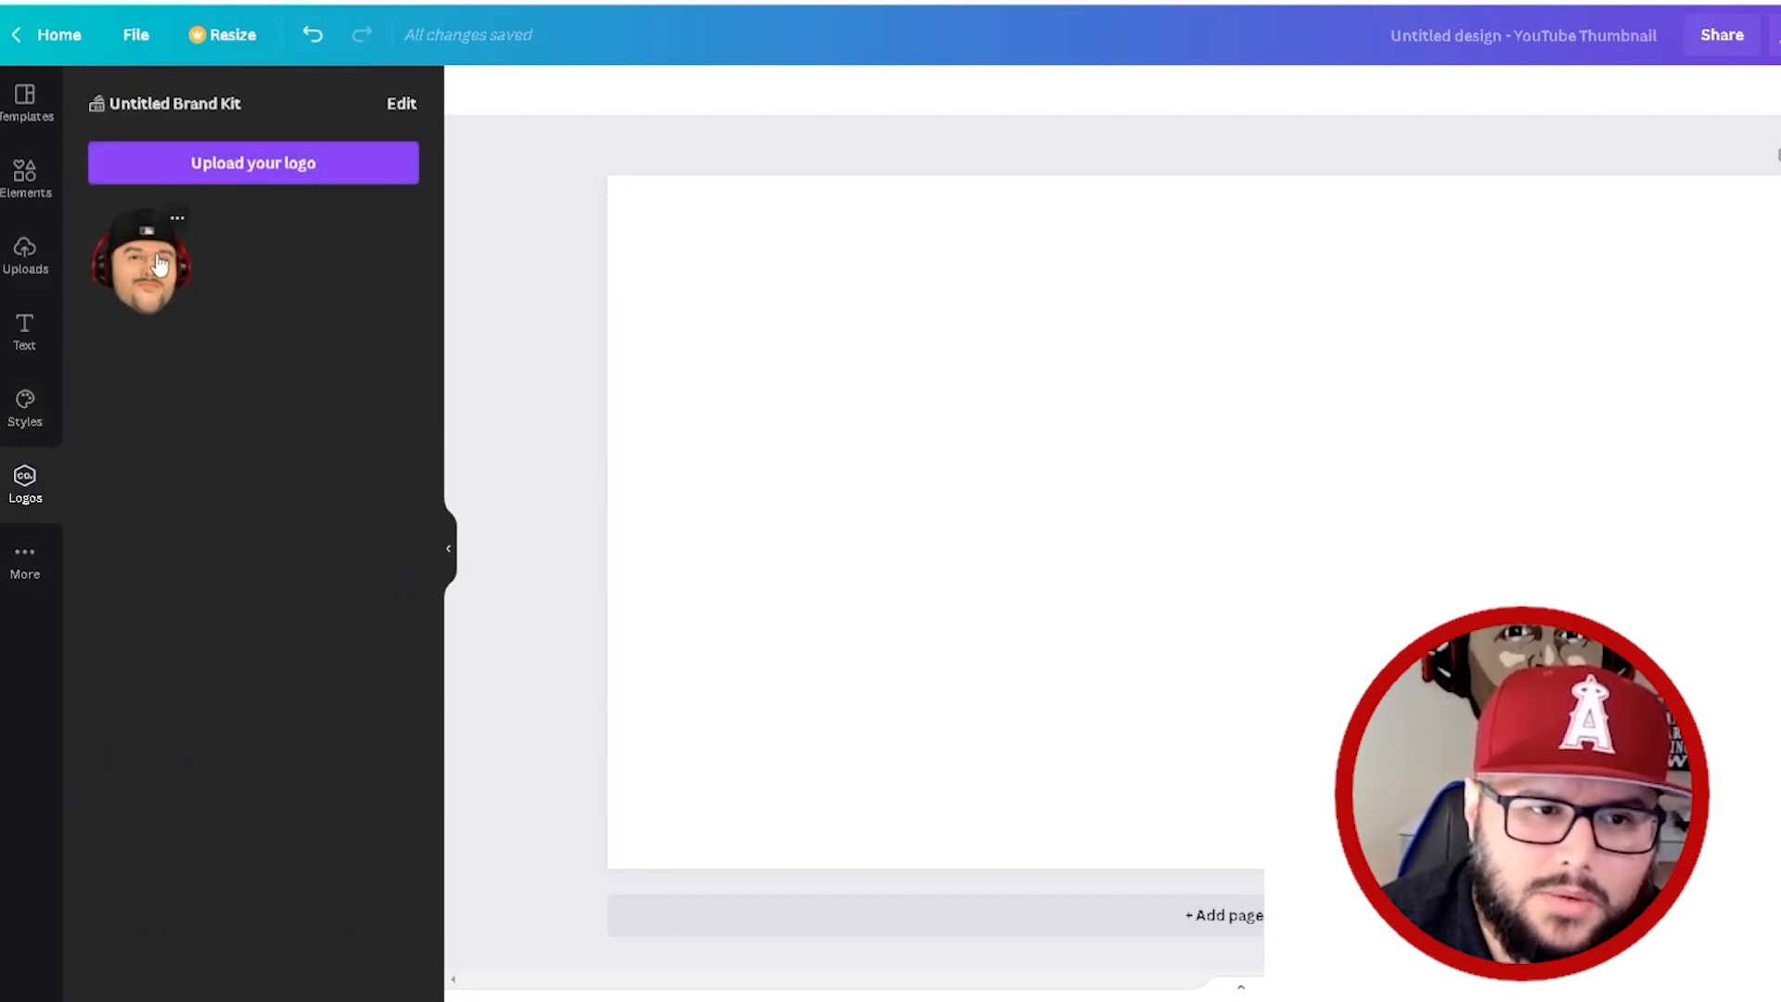
pyautogui.moveTo(100, 279)
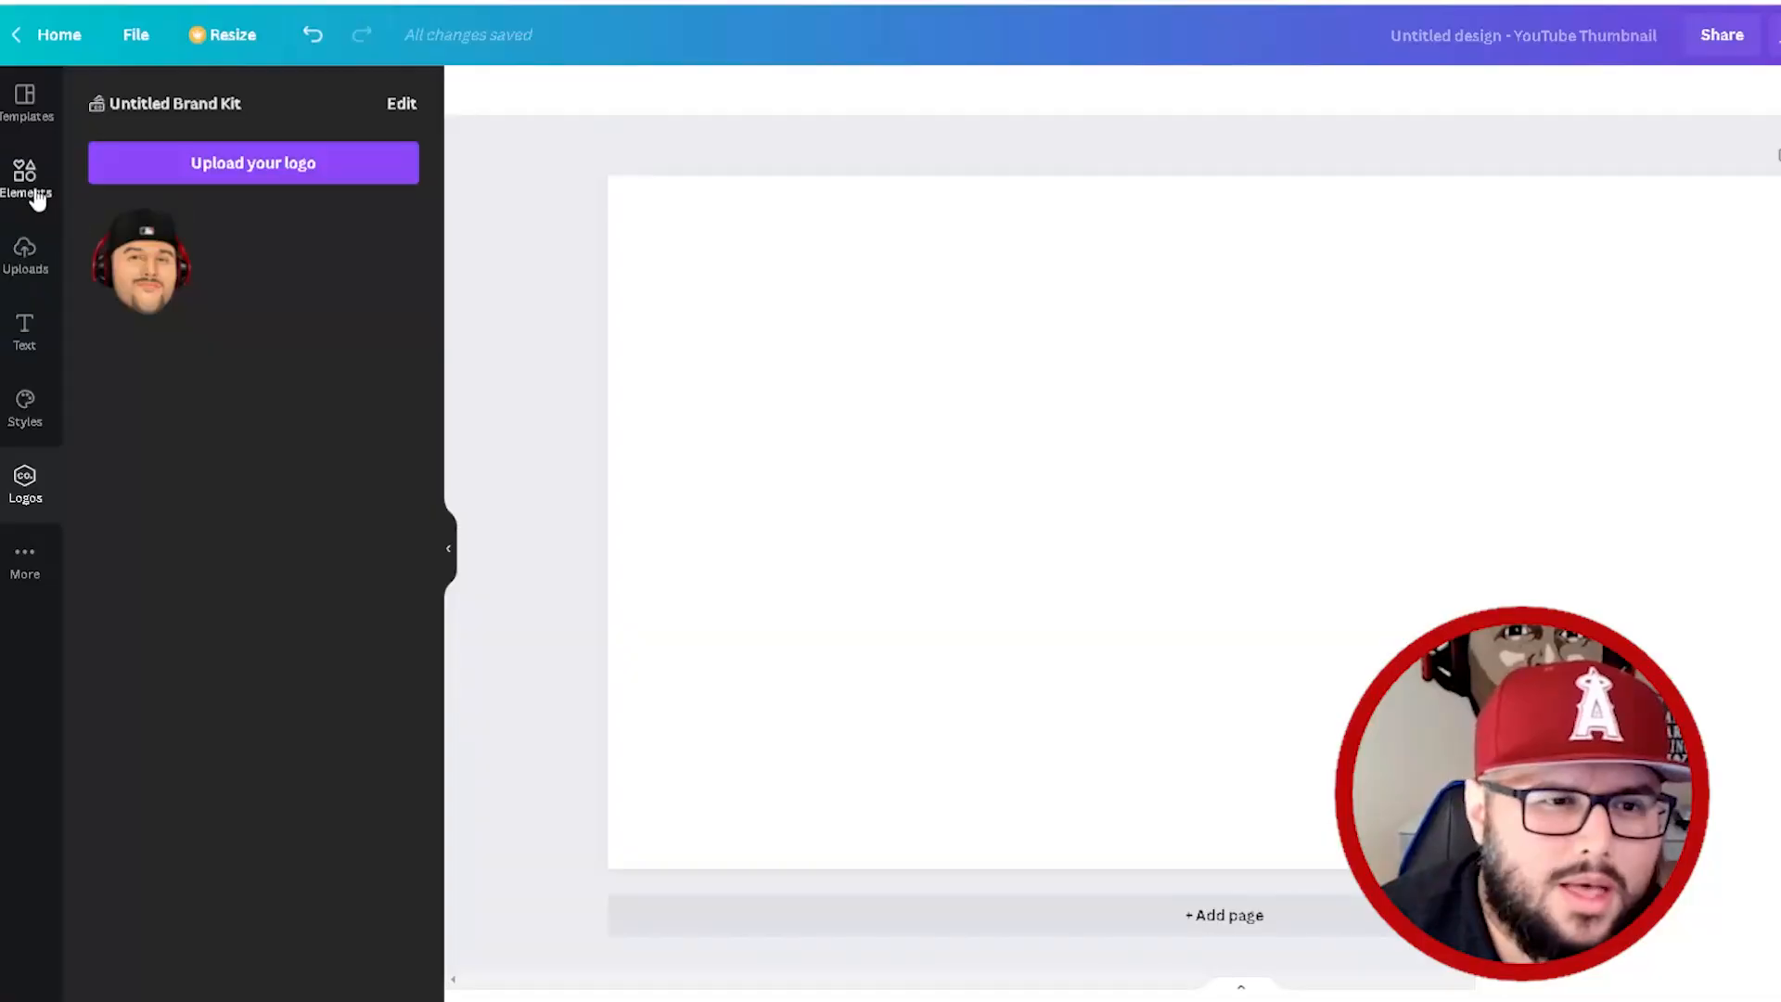
# Add a single-cell grid covering the whole page and fill it with the uploaded oh!.JPG photo
pyautogui.click(28, 181)
pyautogui.scroll(-6, 179, 417)
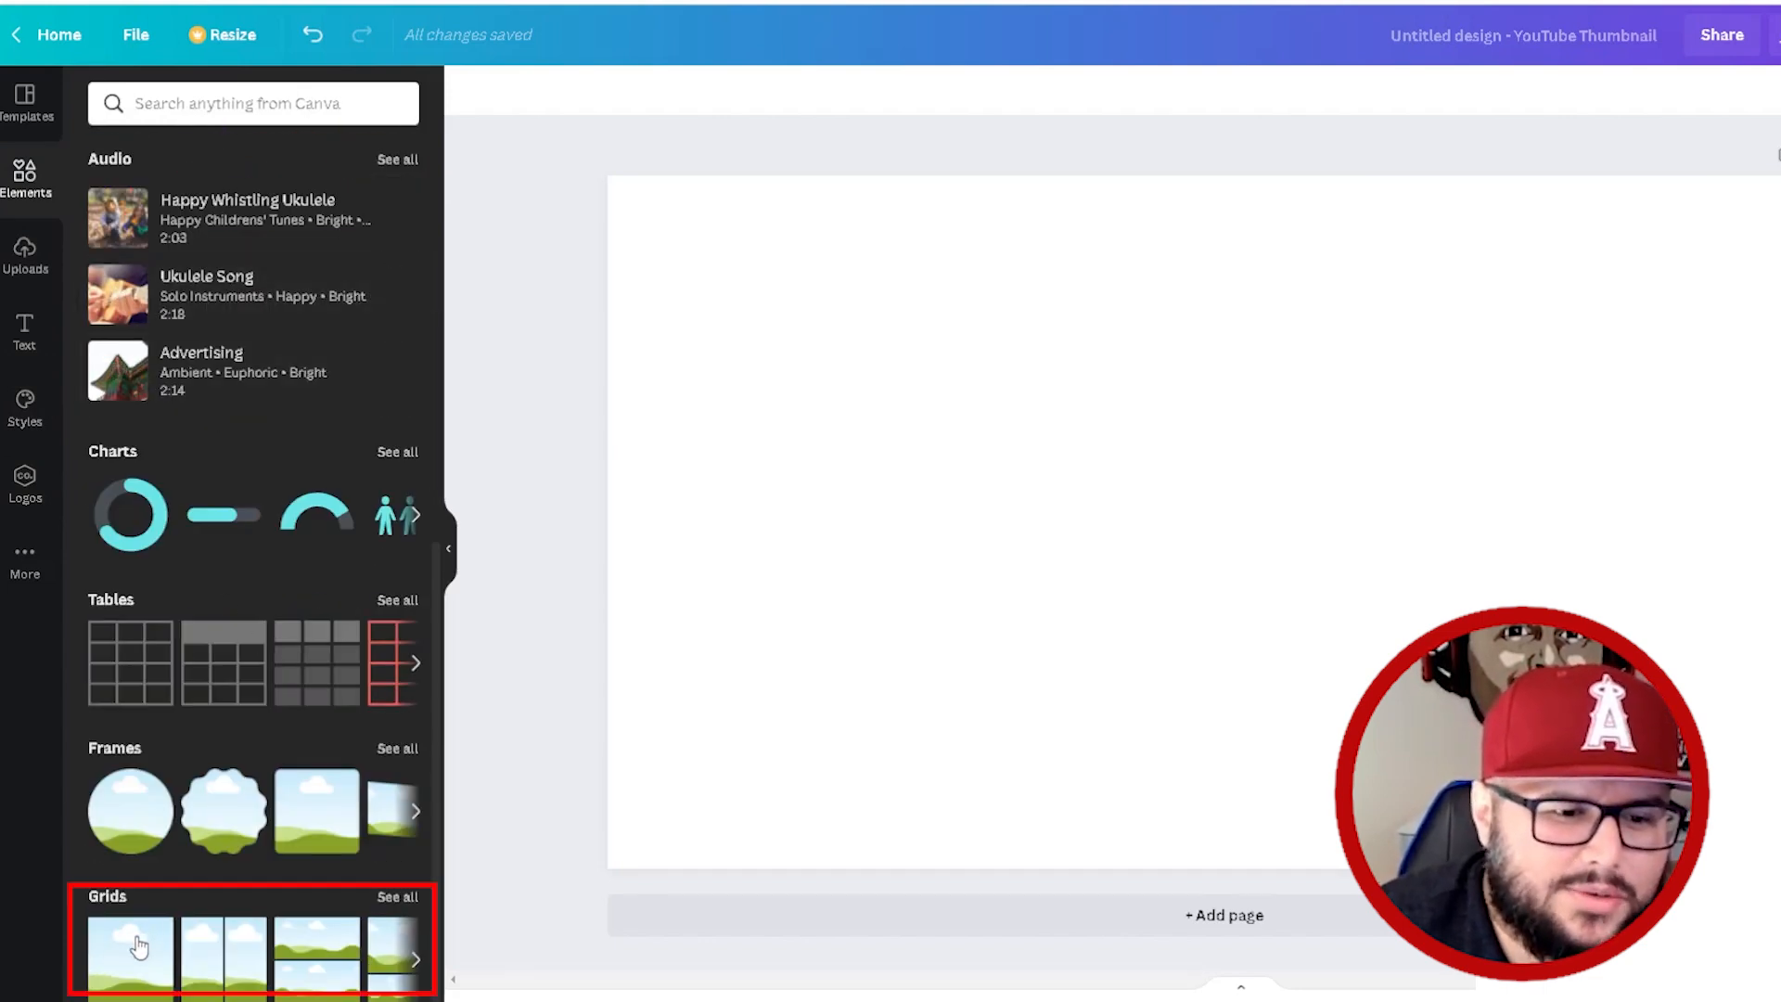
pyautogui.click(131, 948)
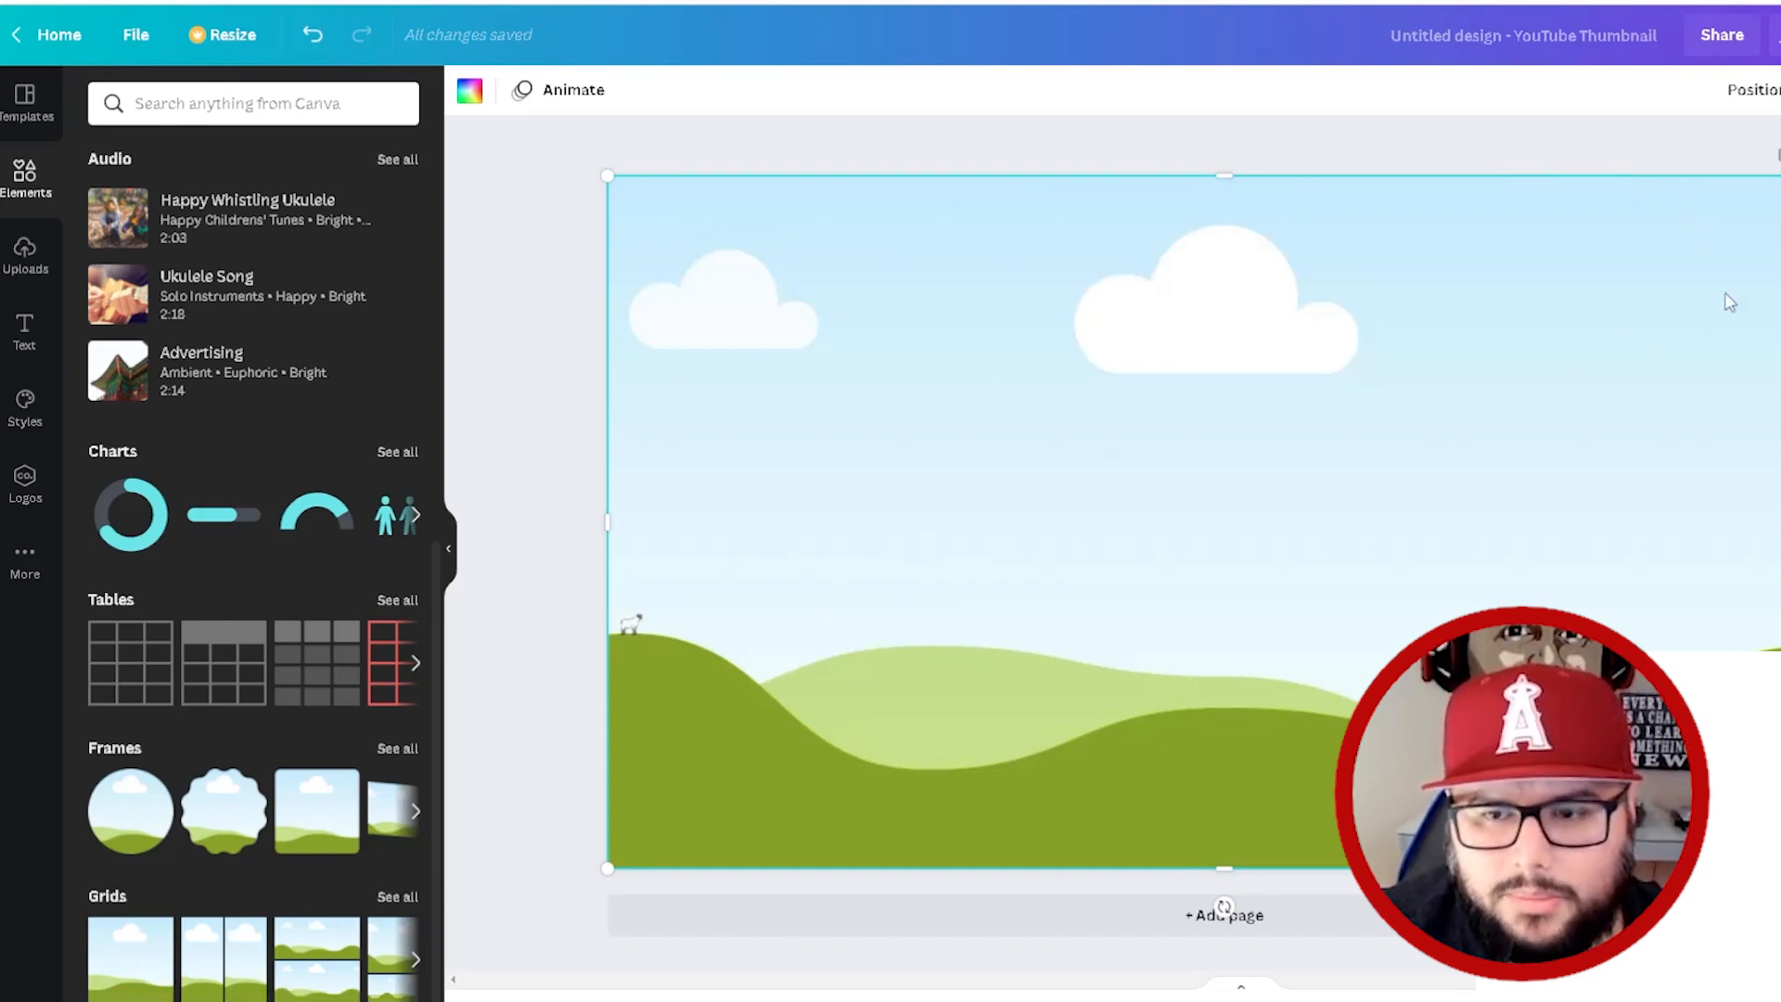
pyautogui.click(25, 260)
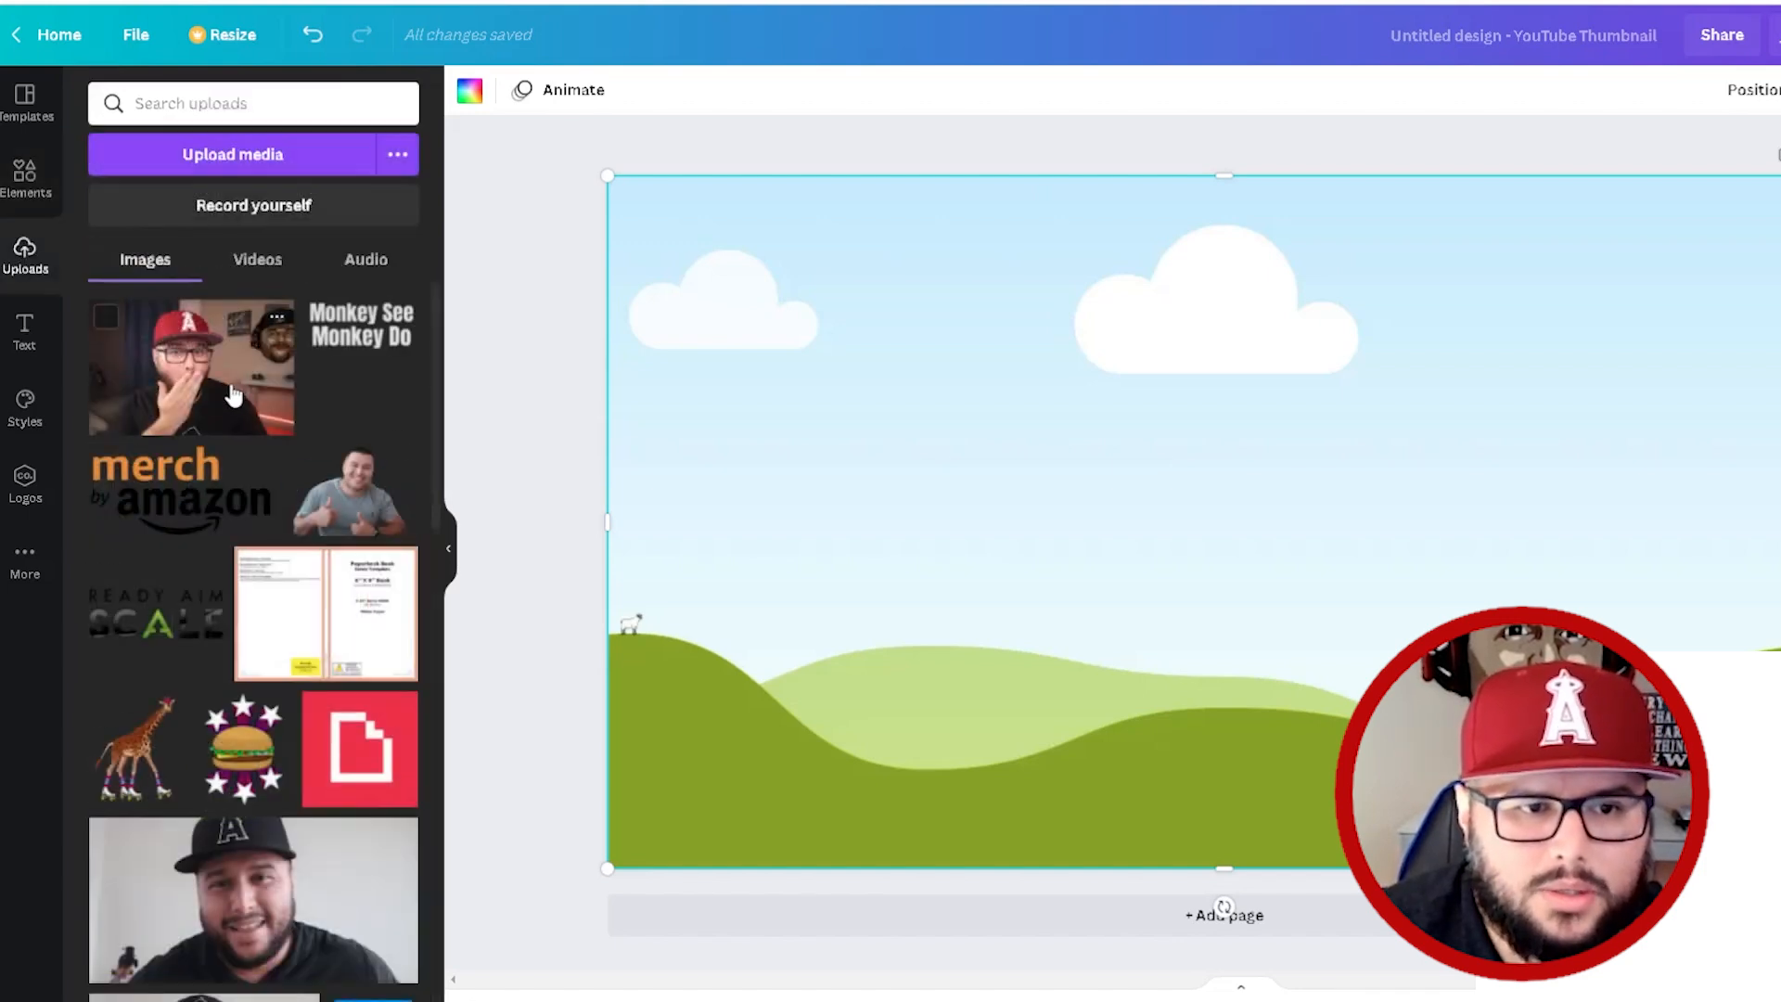
pyautogui.click(233, 397)
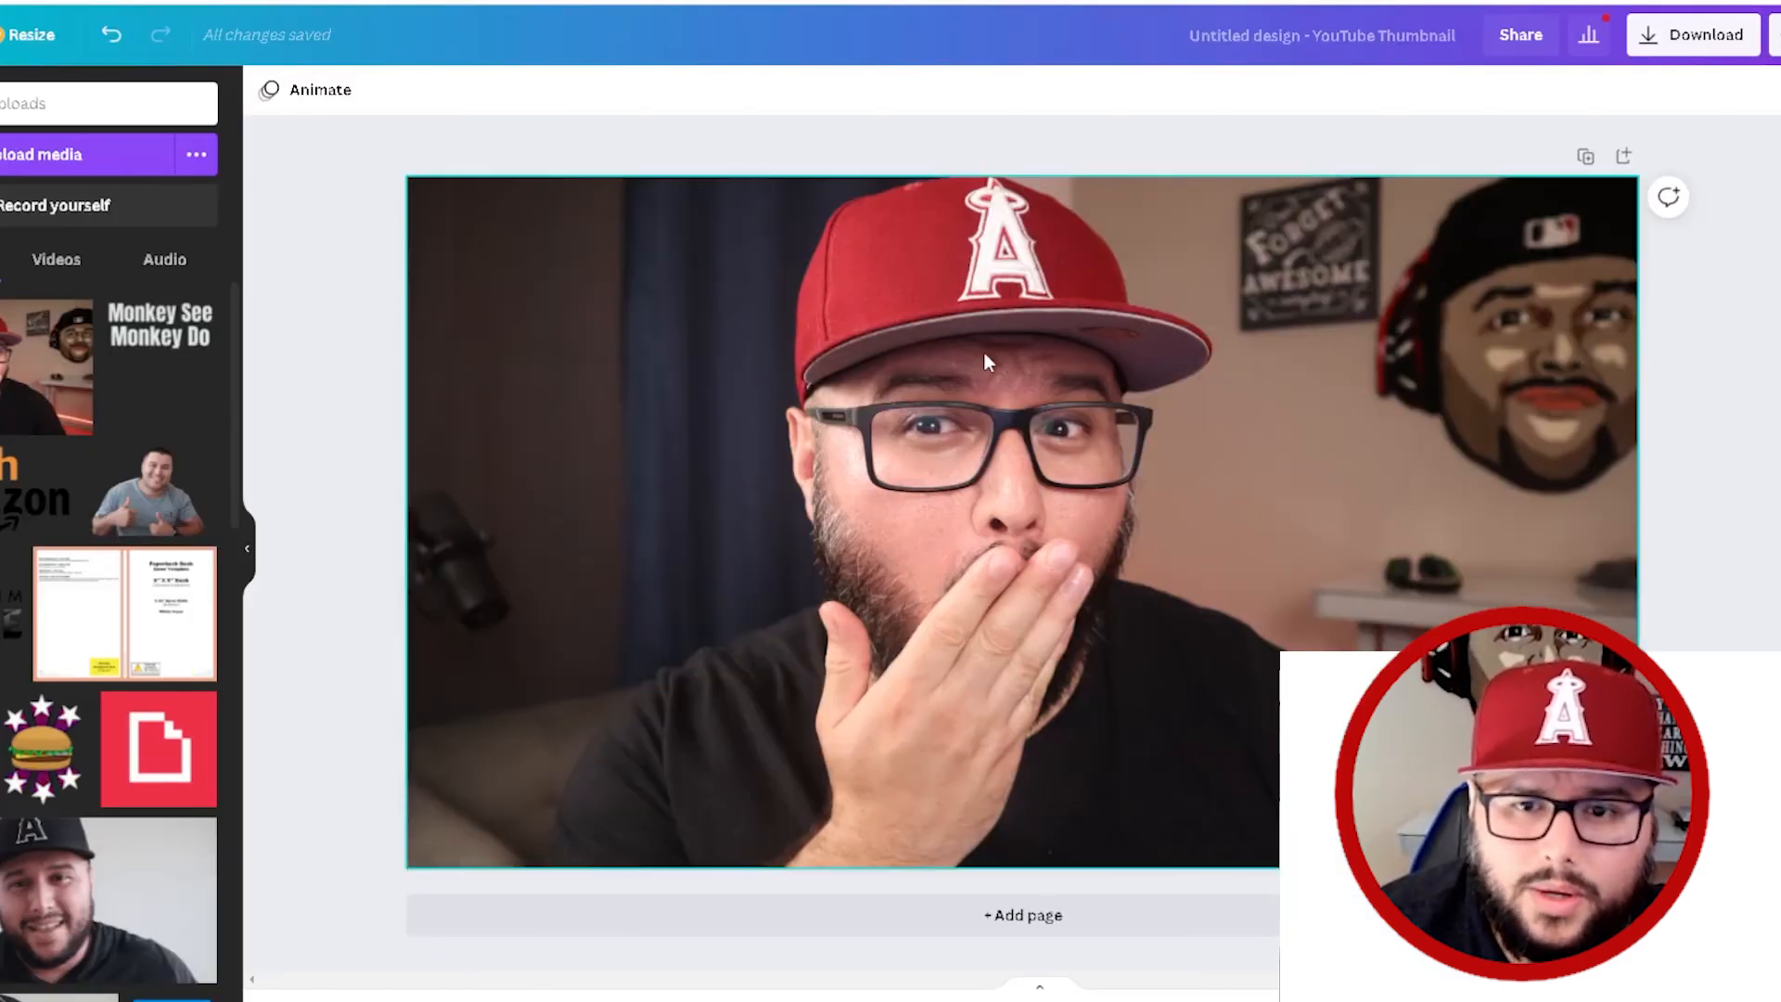
# Remove the background from the photo on the page with the Background Remover
pyautogui.click(1188, 354)
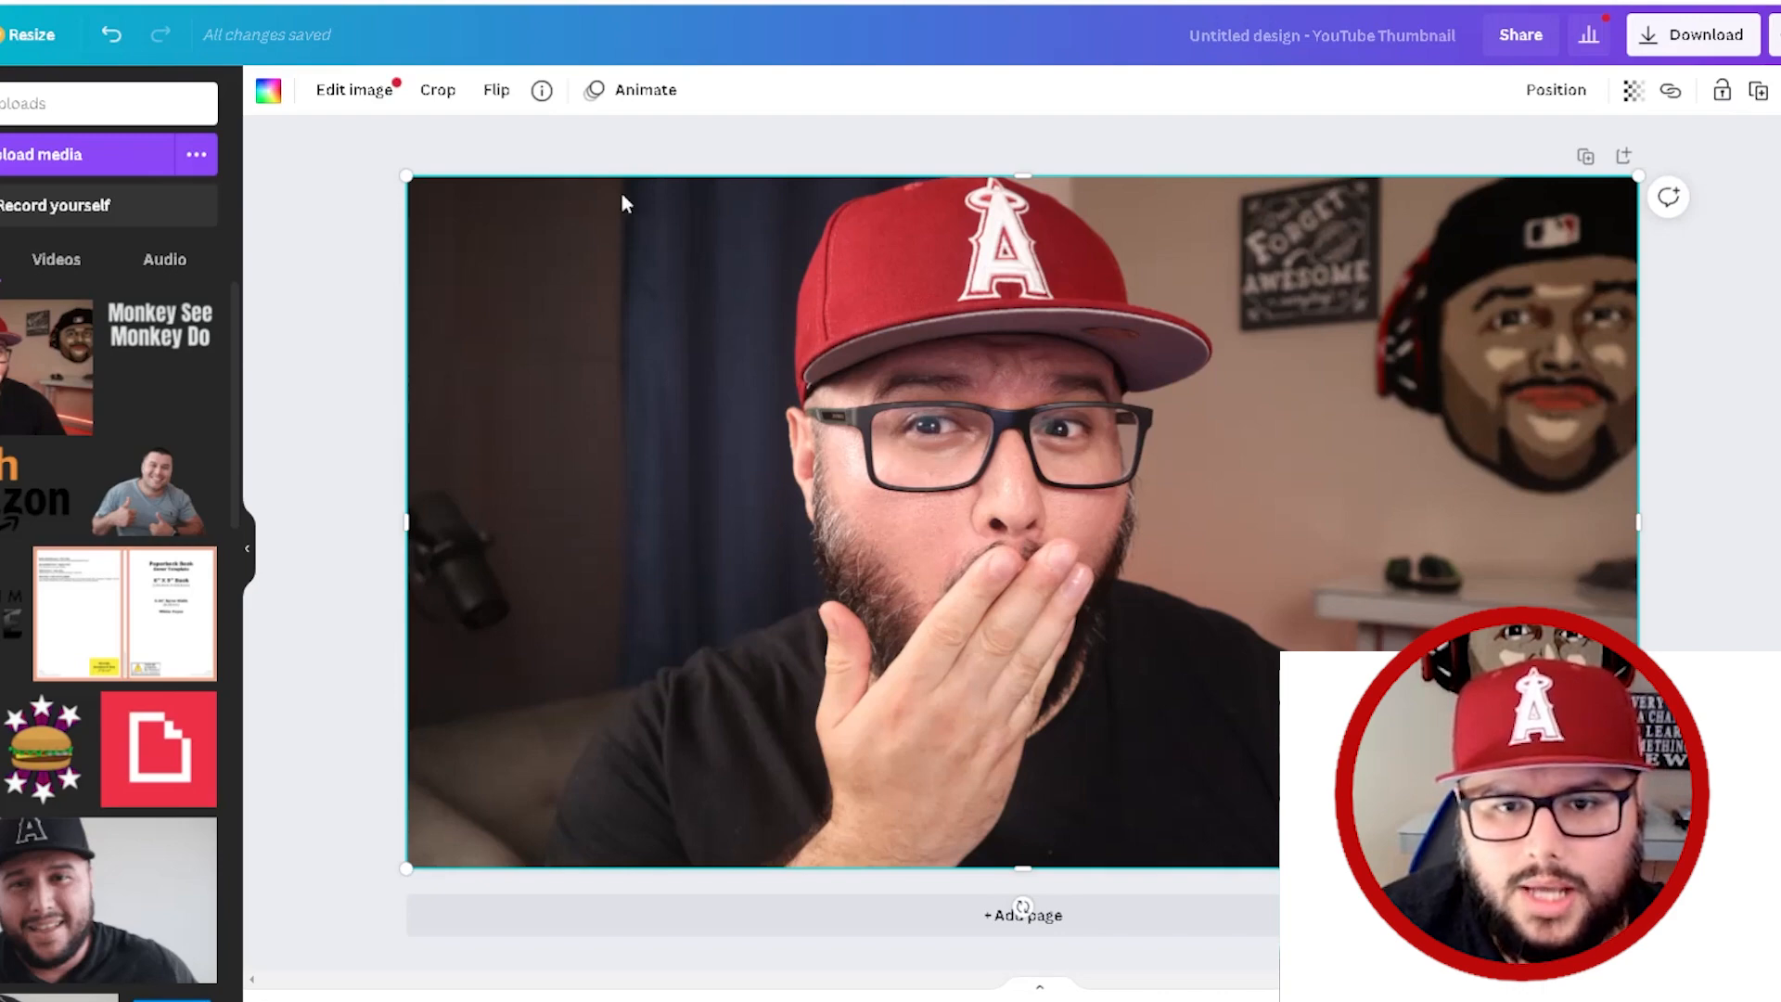
pyautogui.click(345, 91)
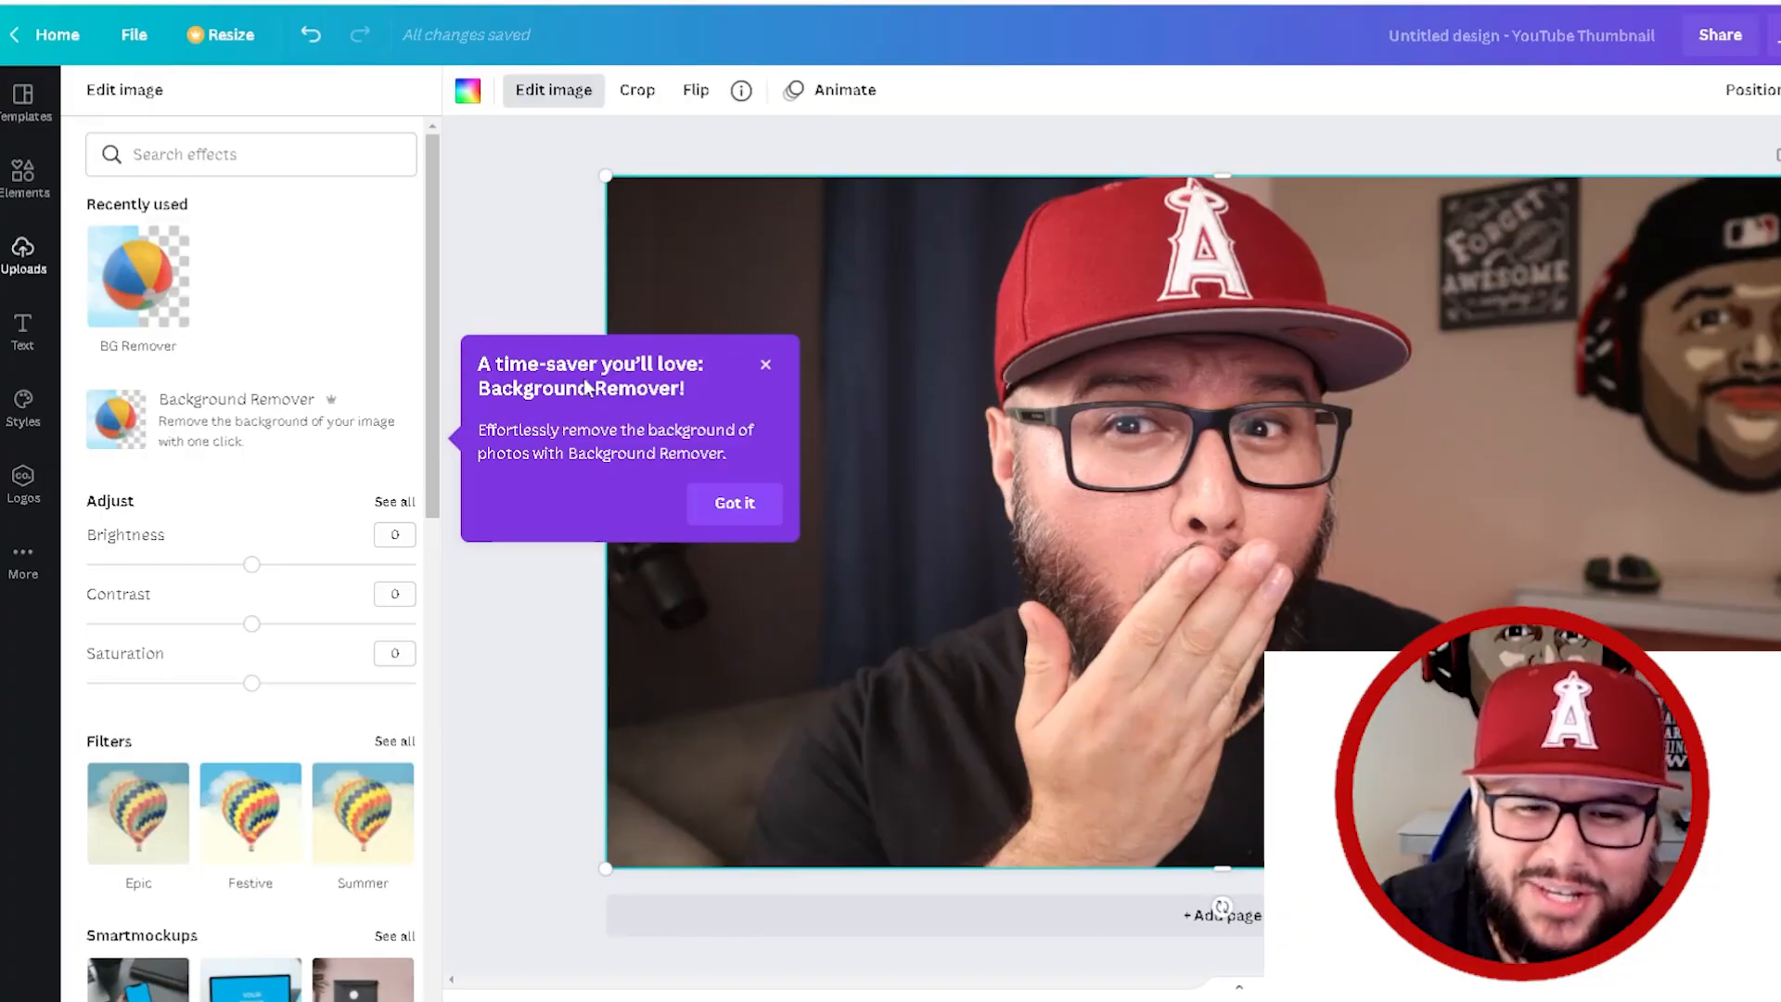
pyautogui.click(734, 503)
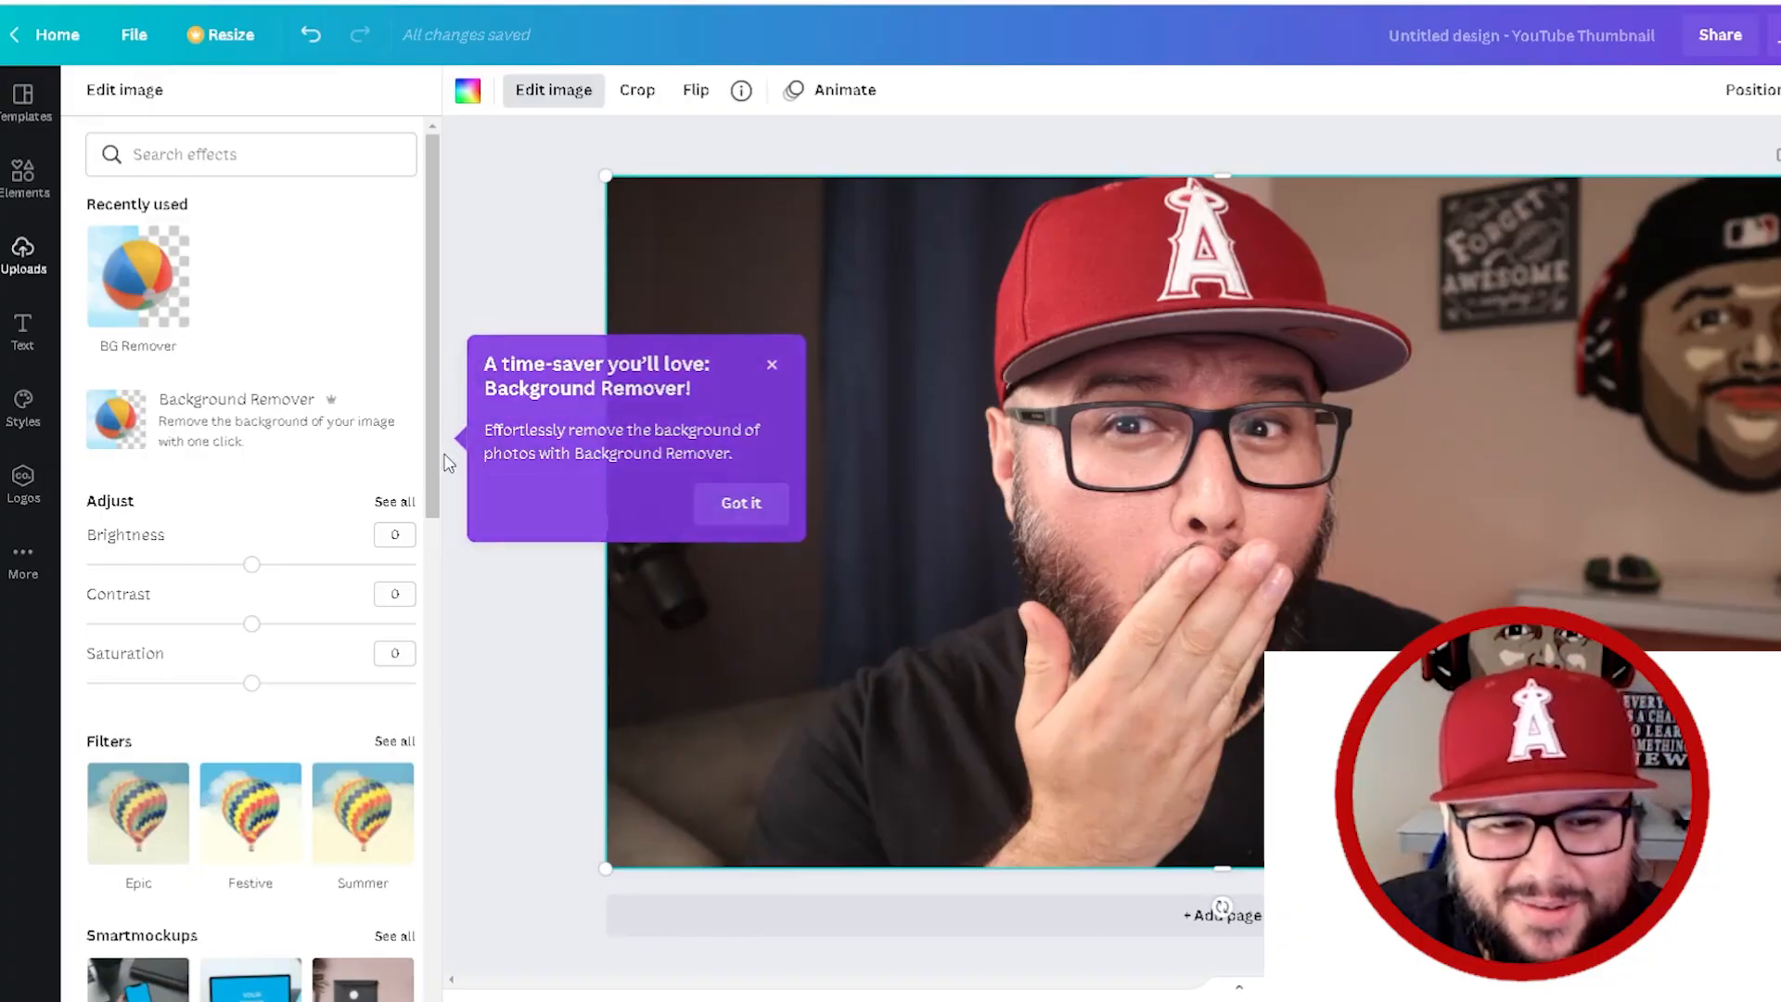
pyautogui.click(266, 425)
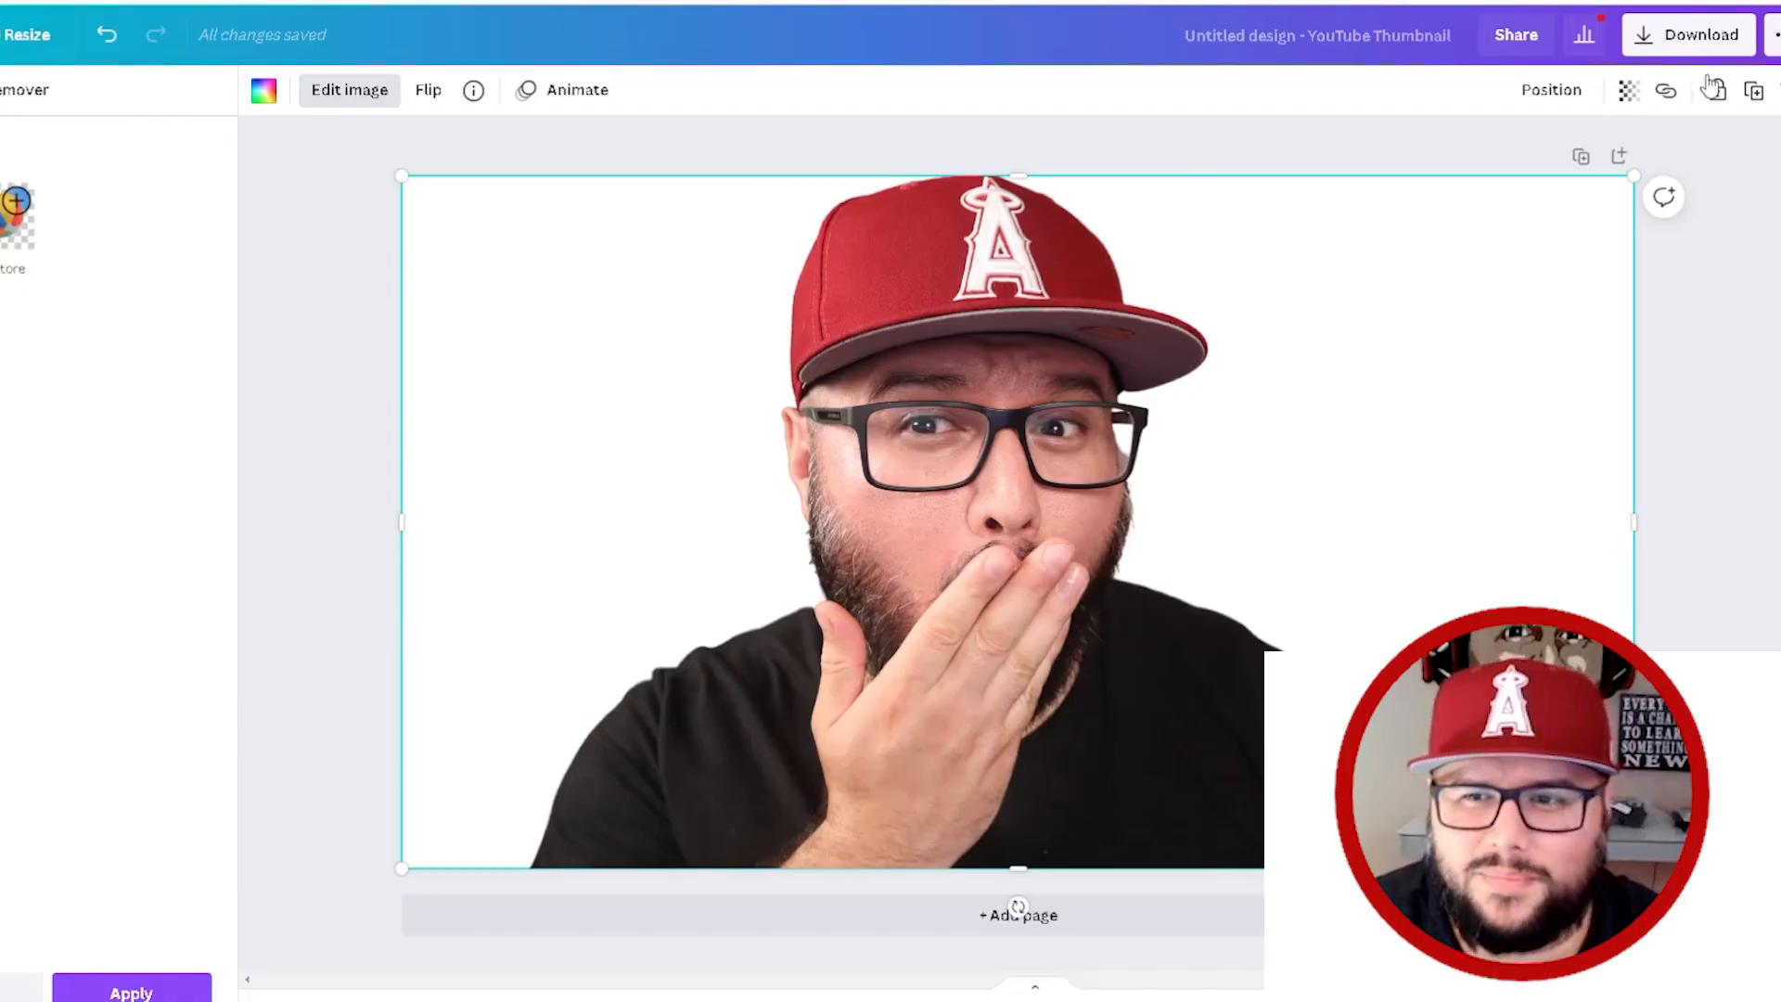
# Download the design as a 1280 × 720 px PNG with a transparent background
pyautogui.click(1694, 37)
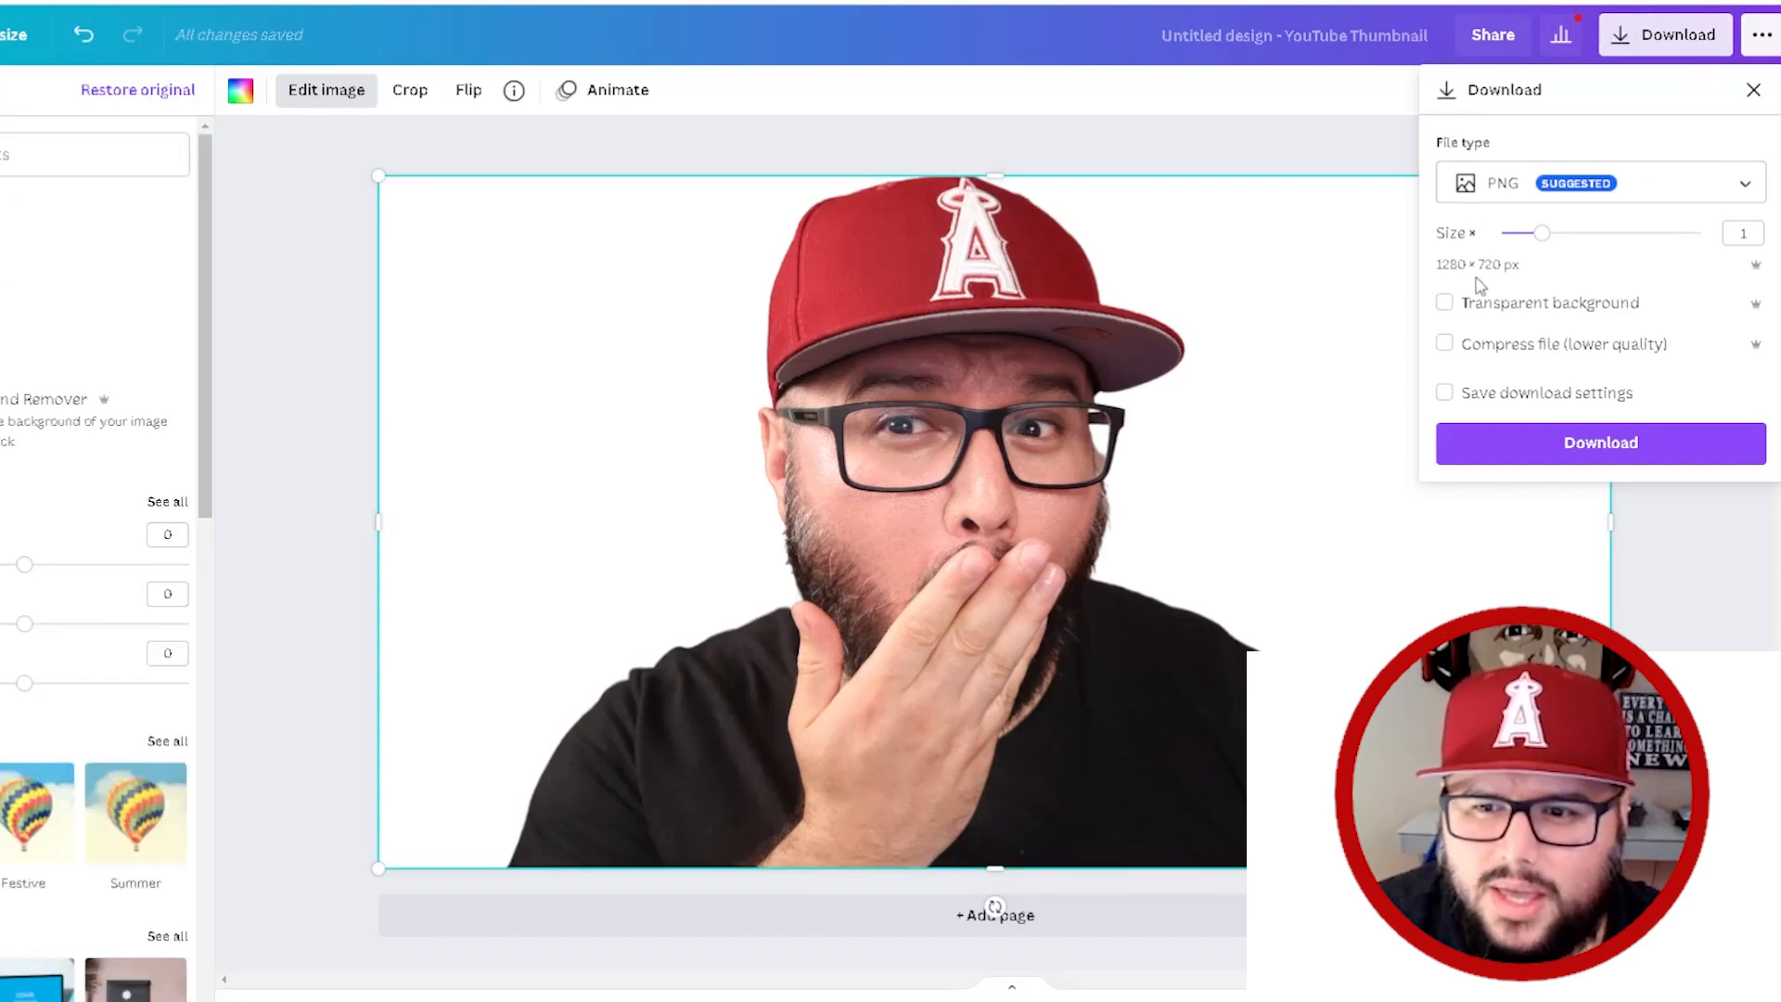
pyautogui.click(1472, 310)
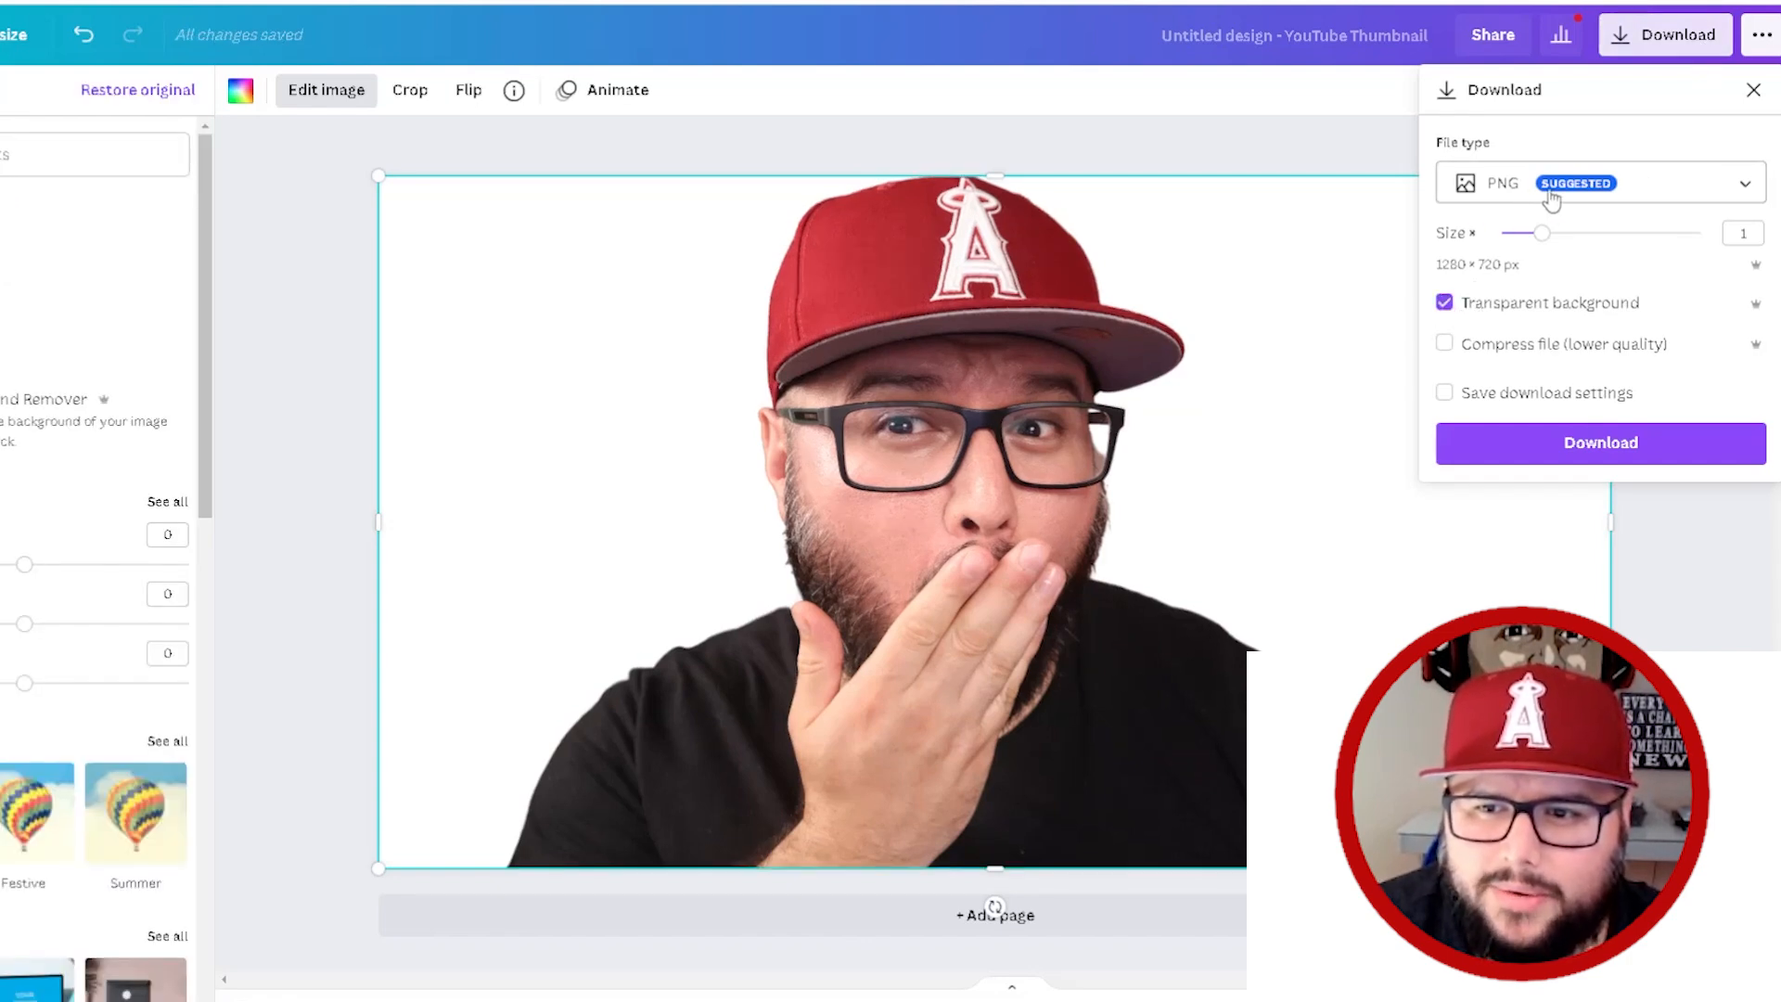
pyautogui.click(1620, 454)
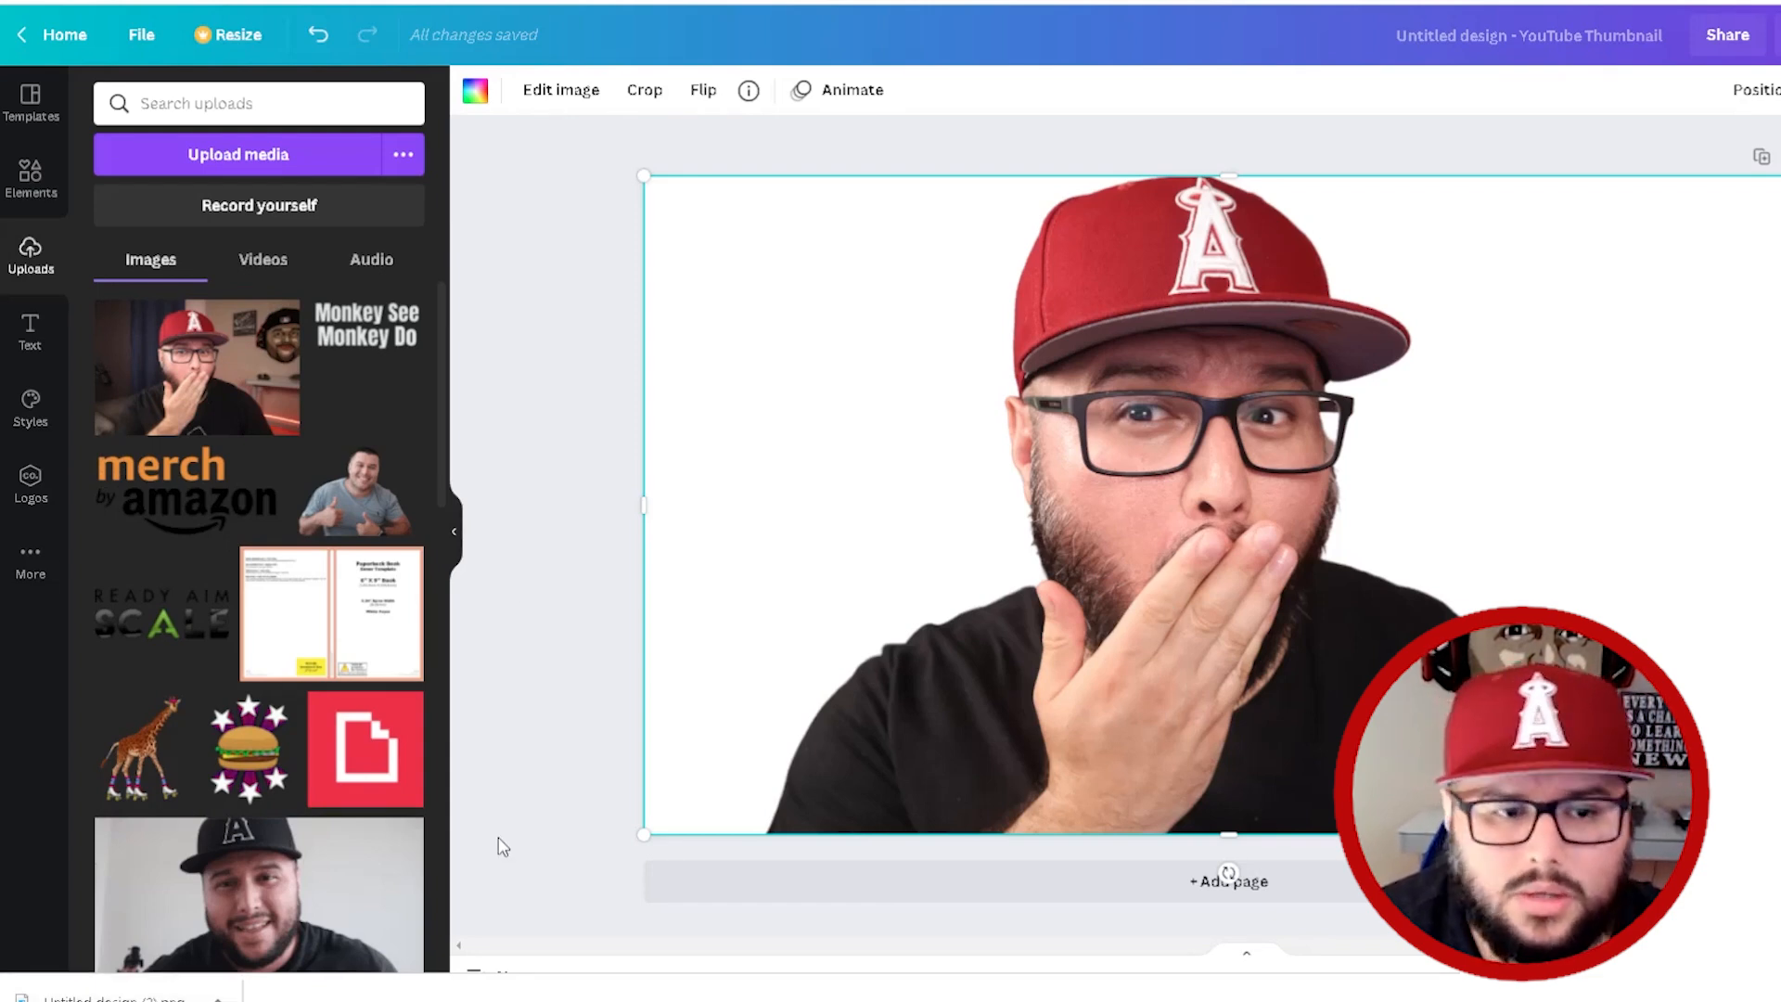
# Upload the cut-out image Untitled design (3).png from the Downloads folder to the media uploads
pyautogui.click(256, 158)
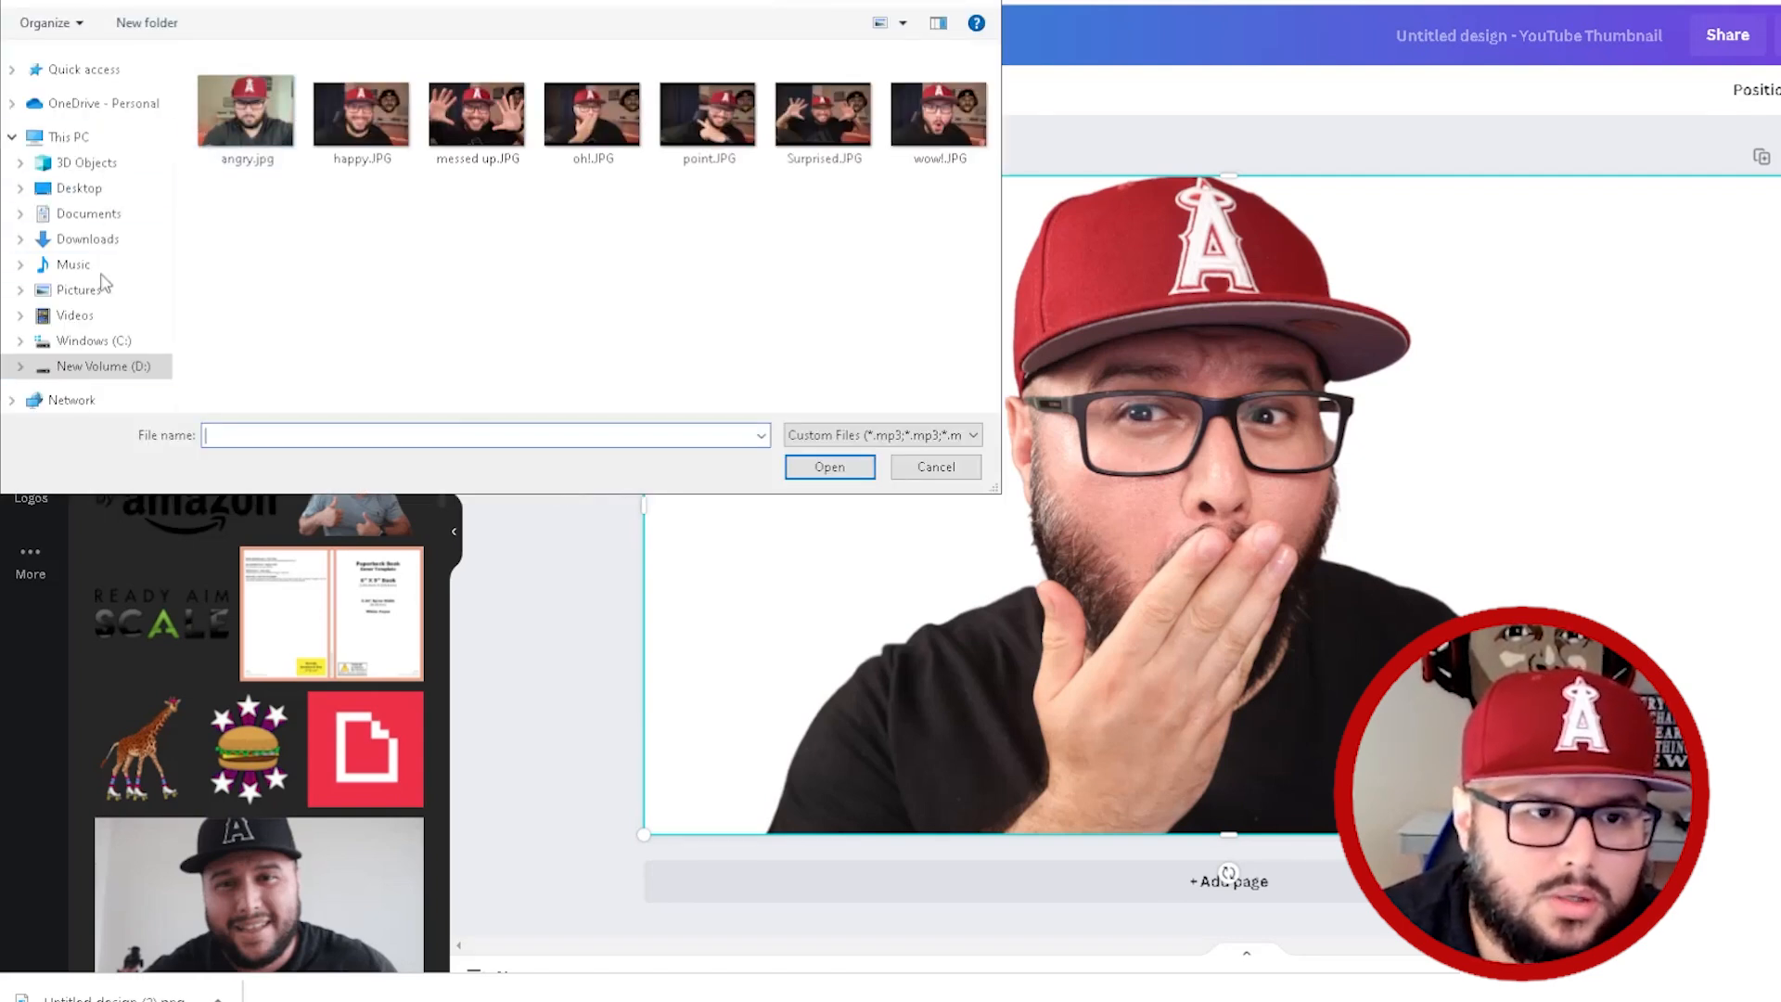
pyautogui.click(93, 241)
pyautogui.click(234, 153)
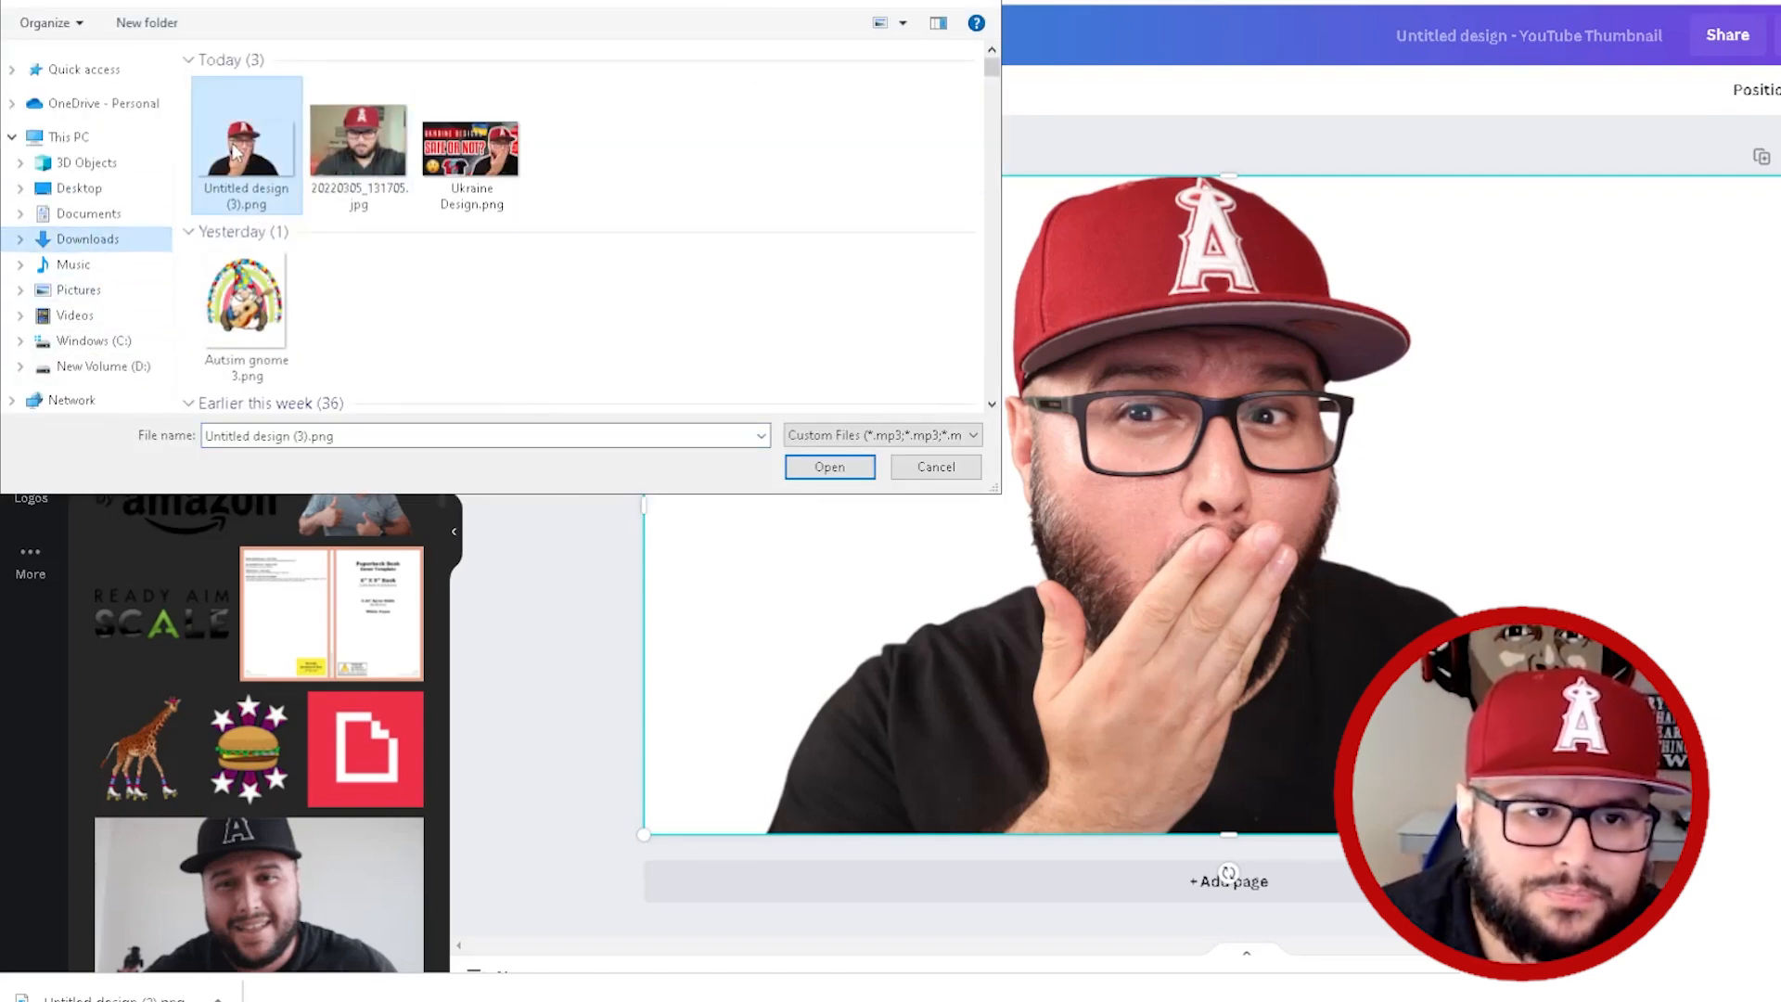
pyautogui.click(846, 476)
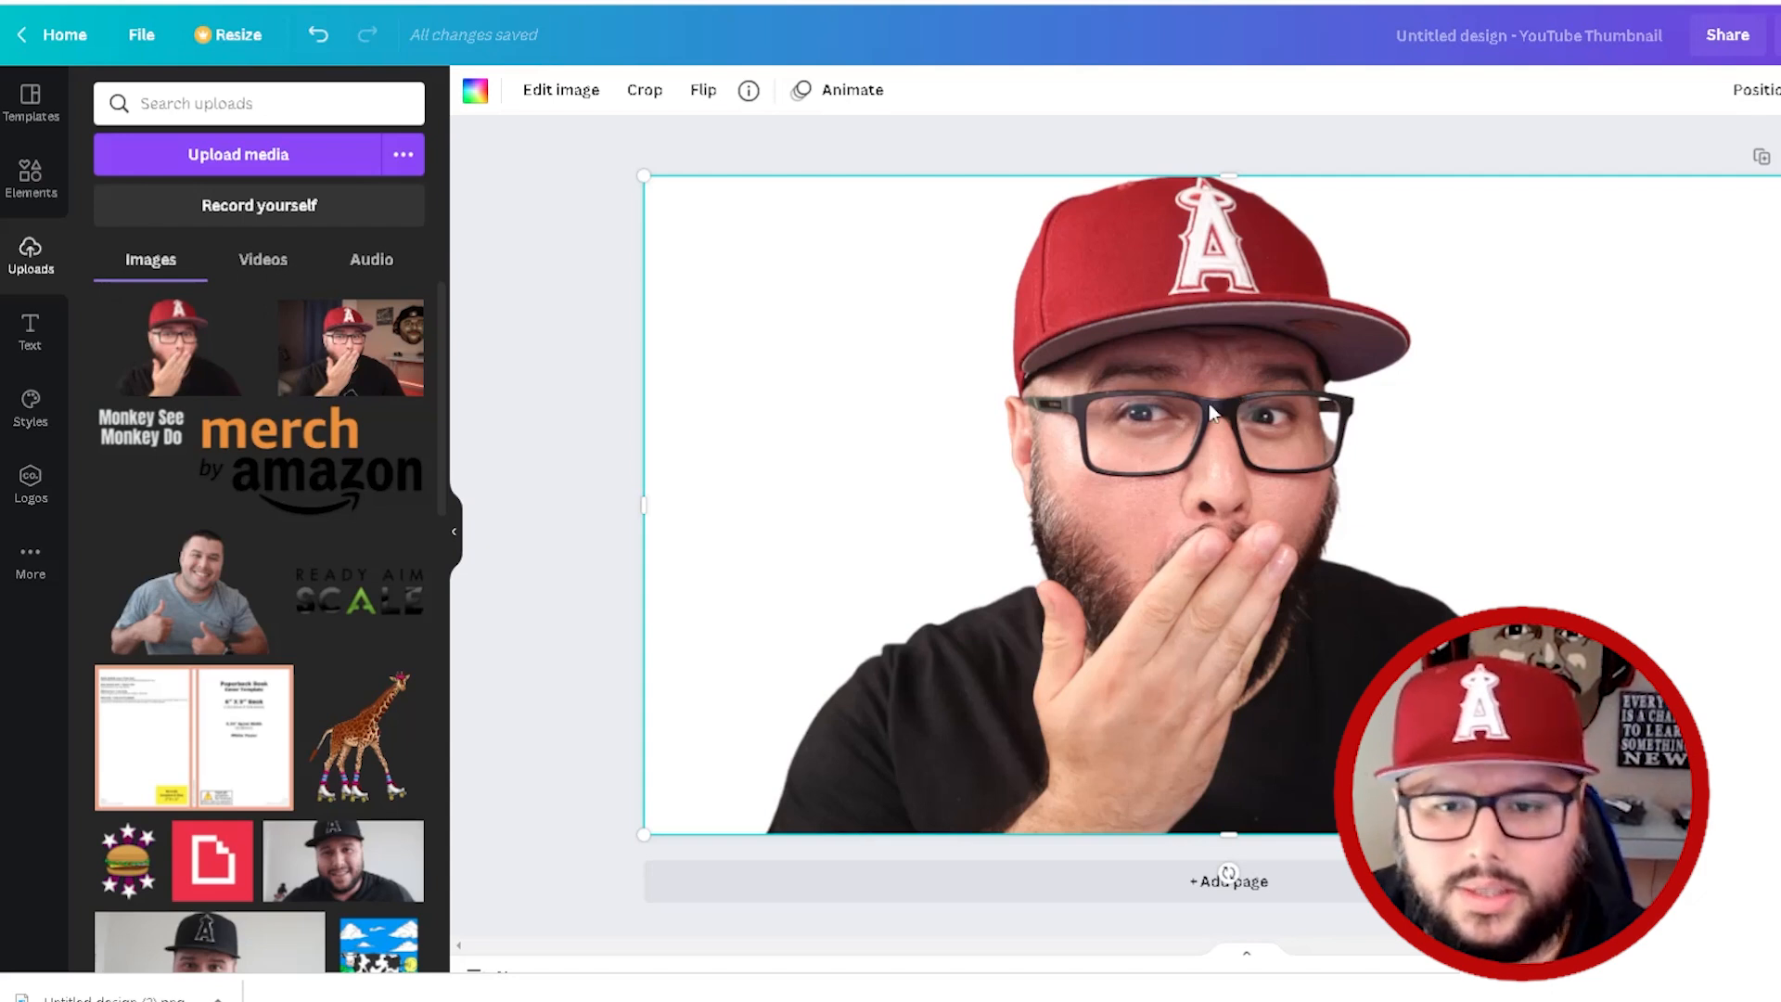
# Delete the cut-out photo and its grid from the page
pyautogui.press('Delete')
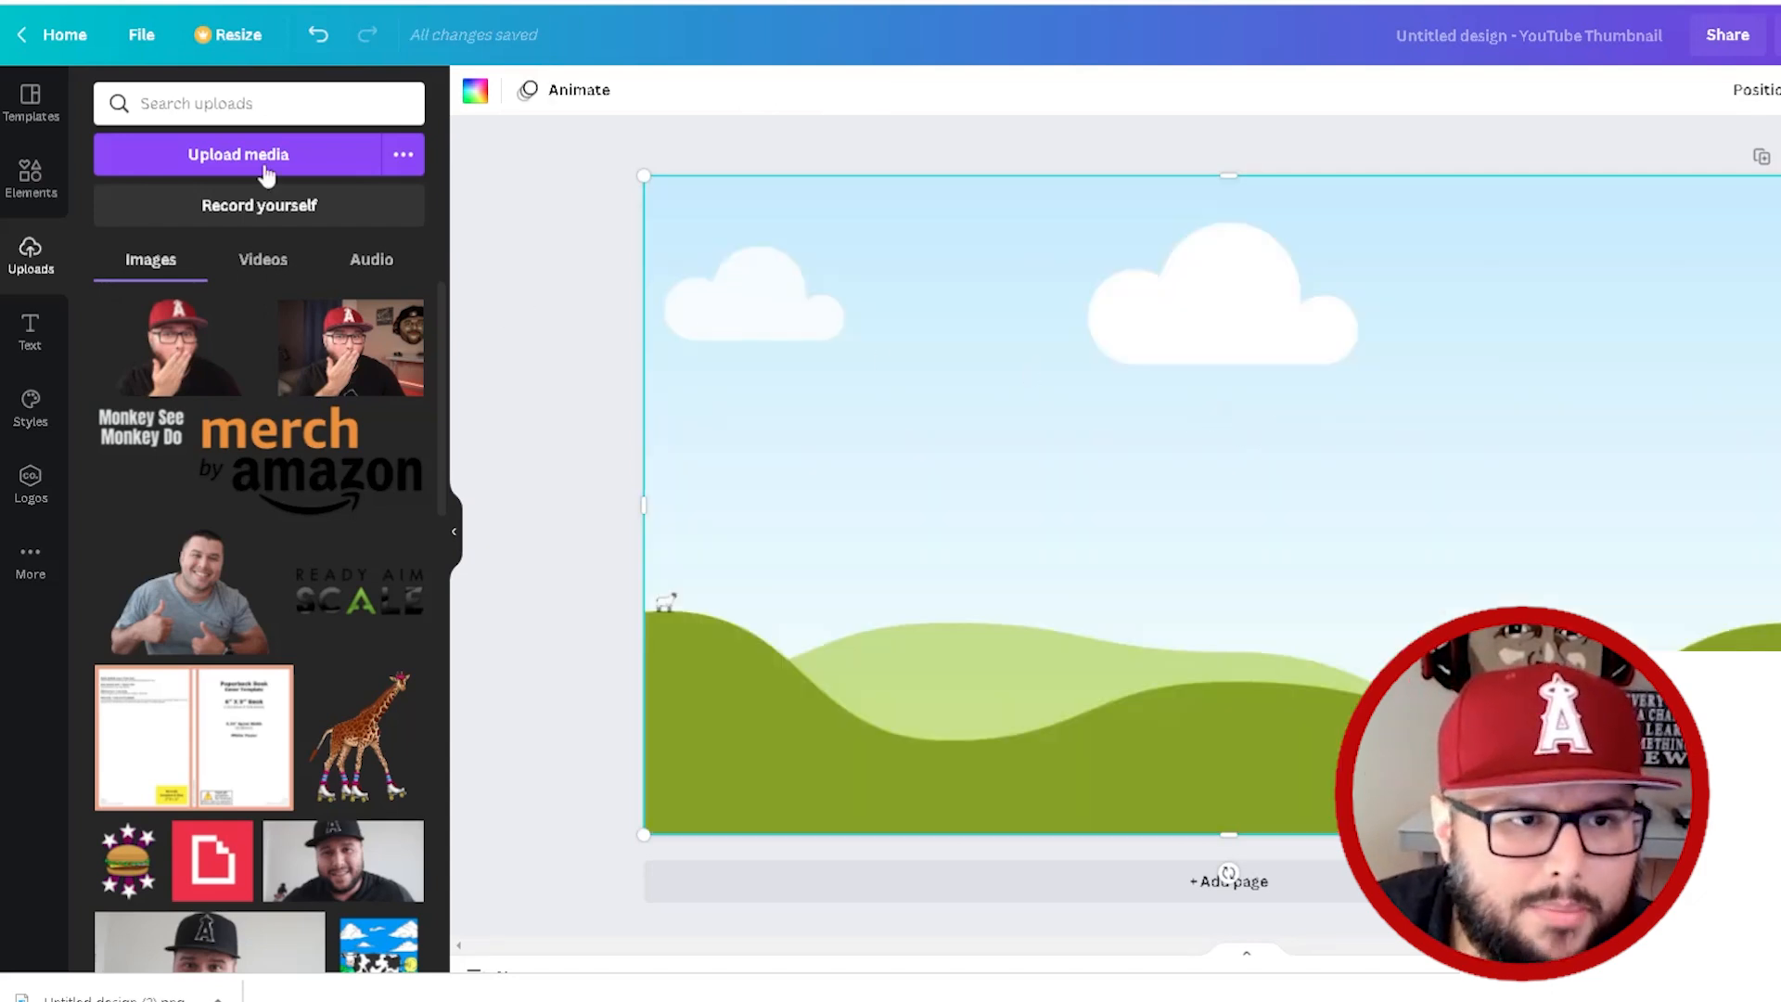
pyautogui.press('Delete')
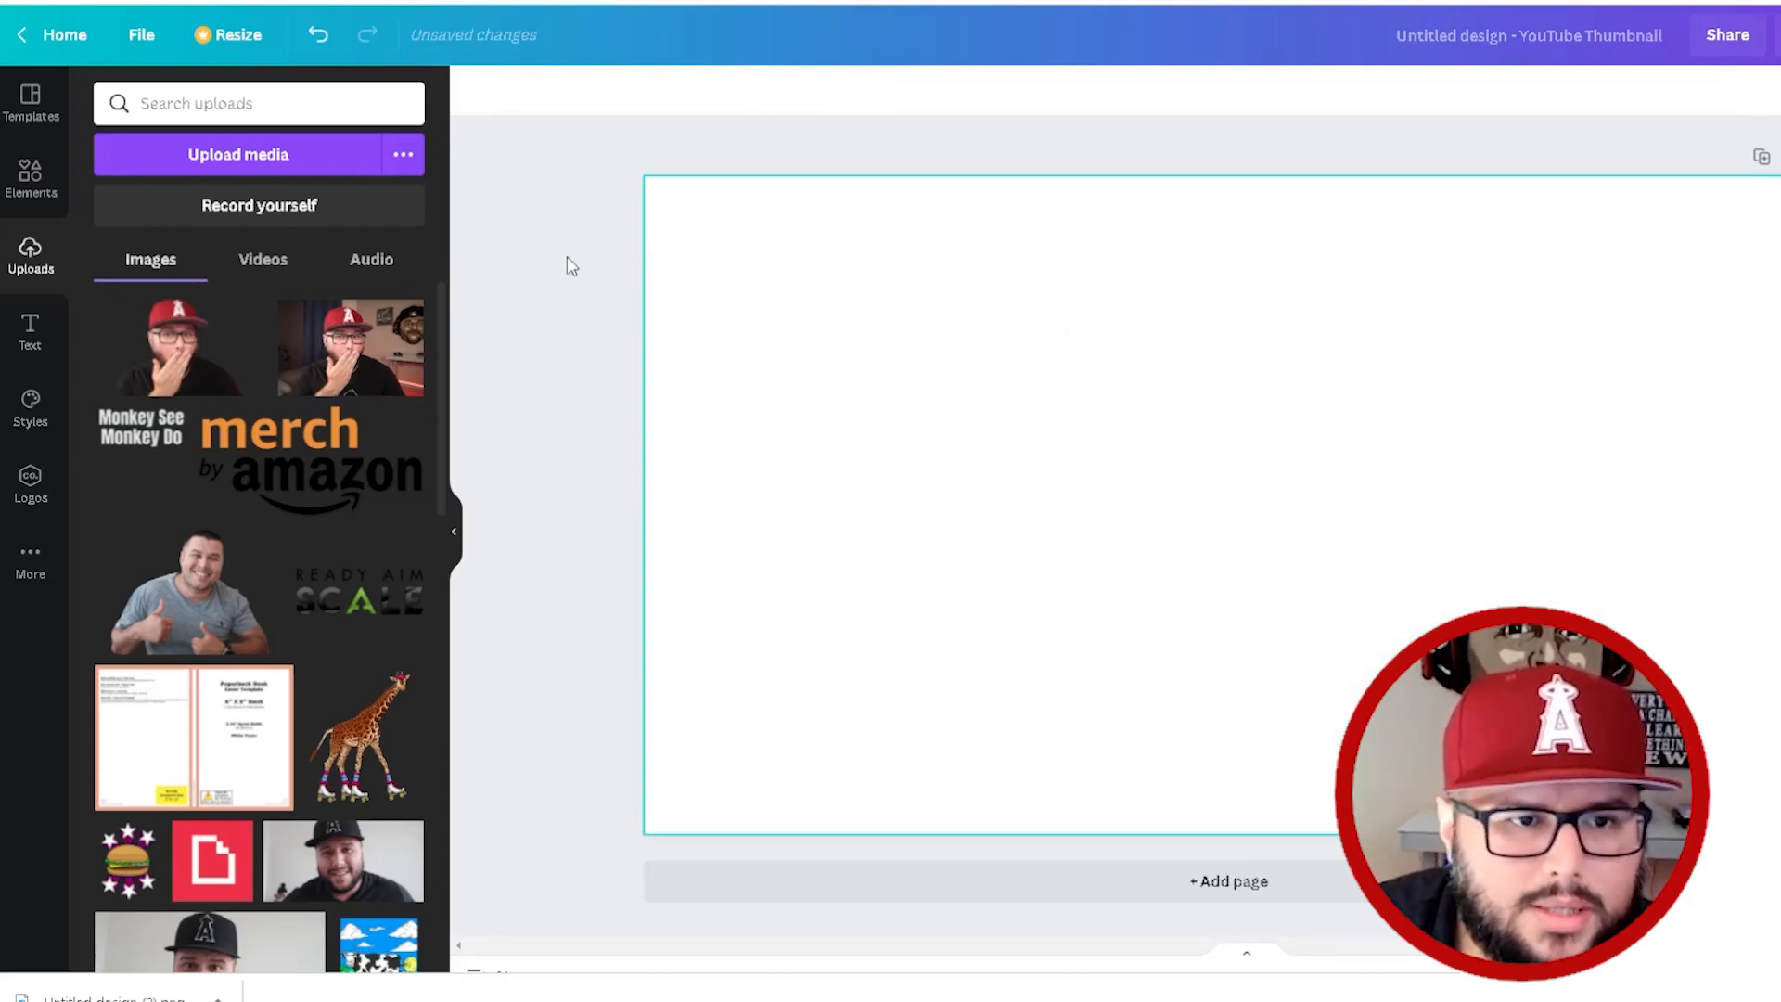
# Apply the "5 Ideas to Make Money" YouTube thumbnail template to the blank page
pyautogui.click(29, 420)
pyautogui.click(31, 253)
pyautogui.click(26, 195)
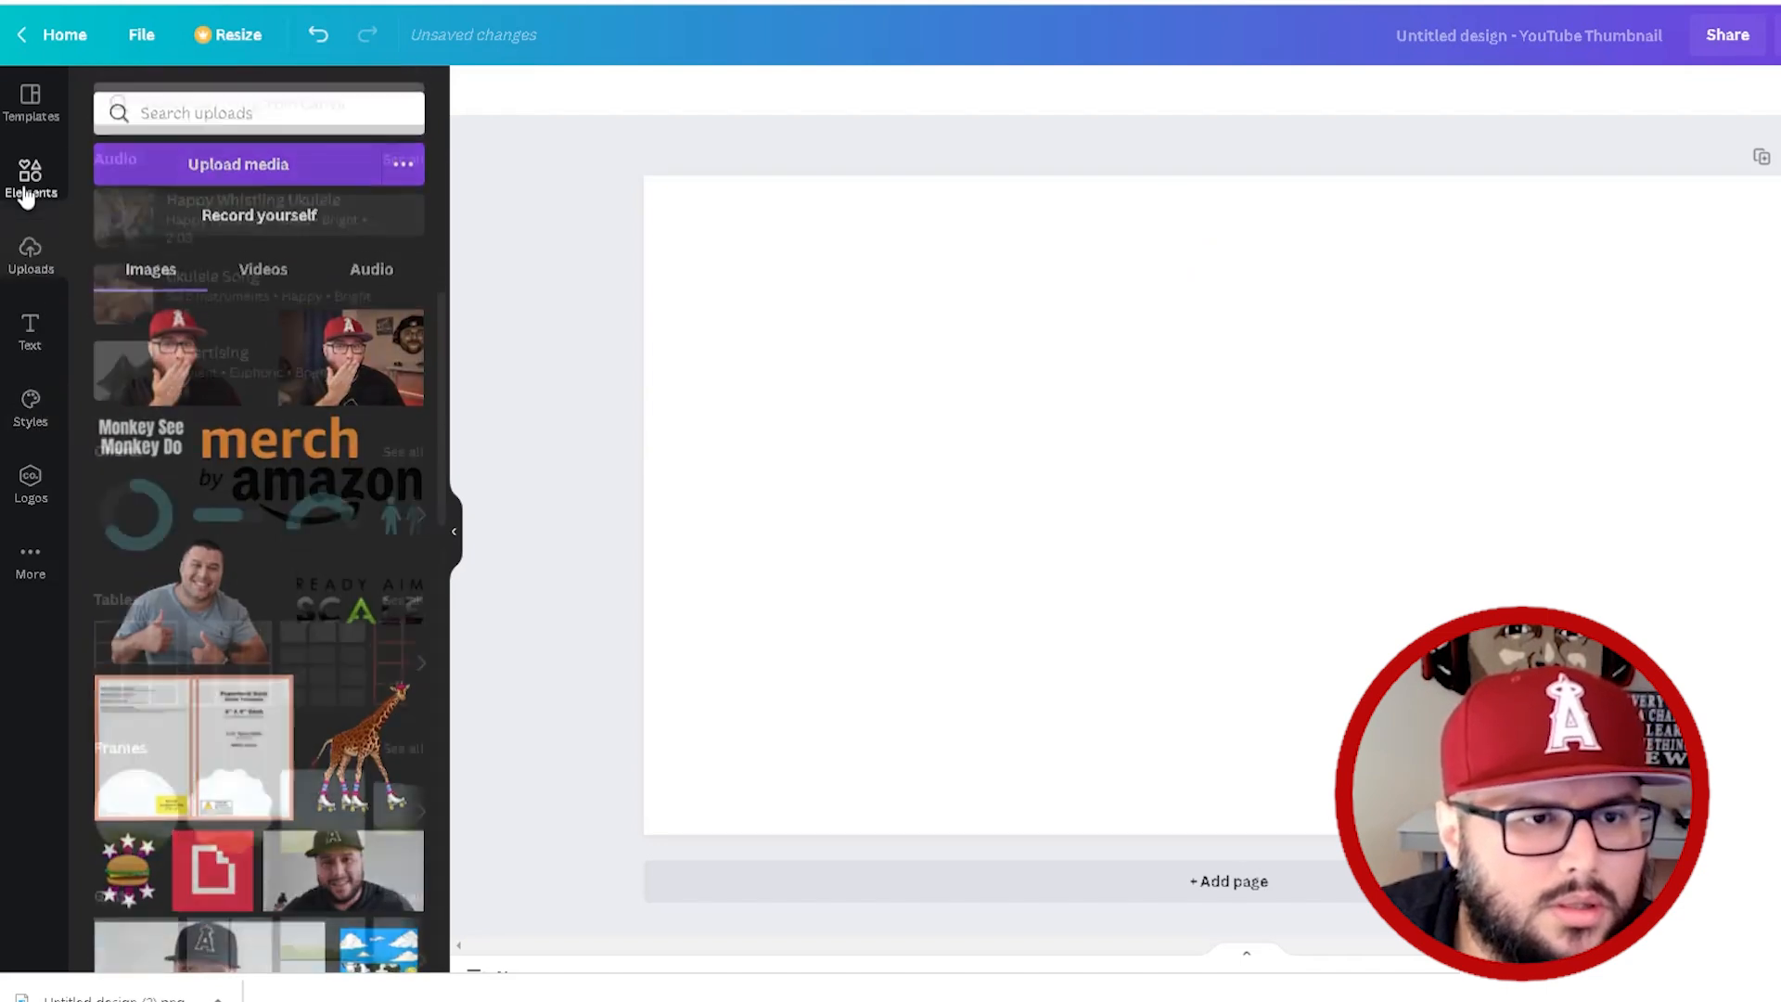
pyautogui.click(29, 98)
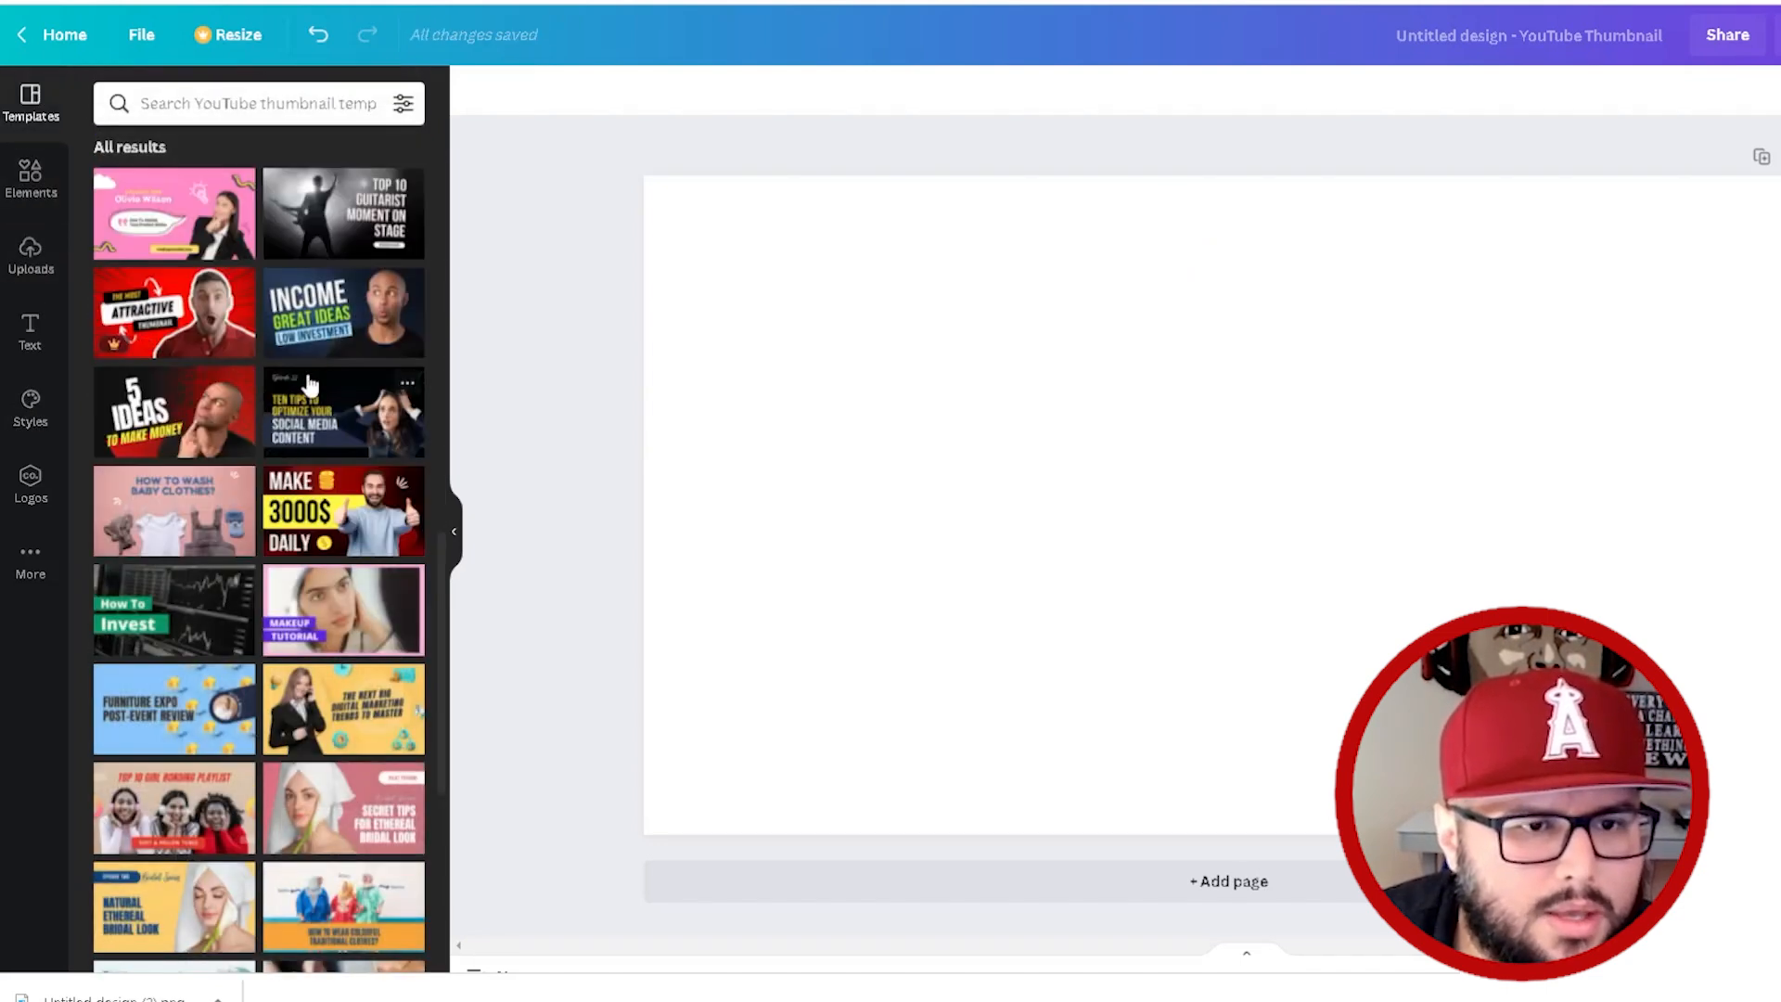
pyautogui.click(212, 444)
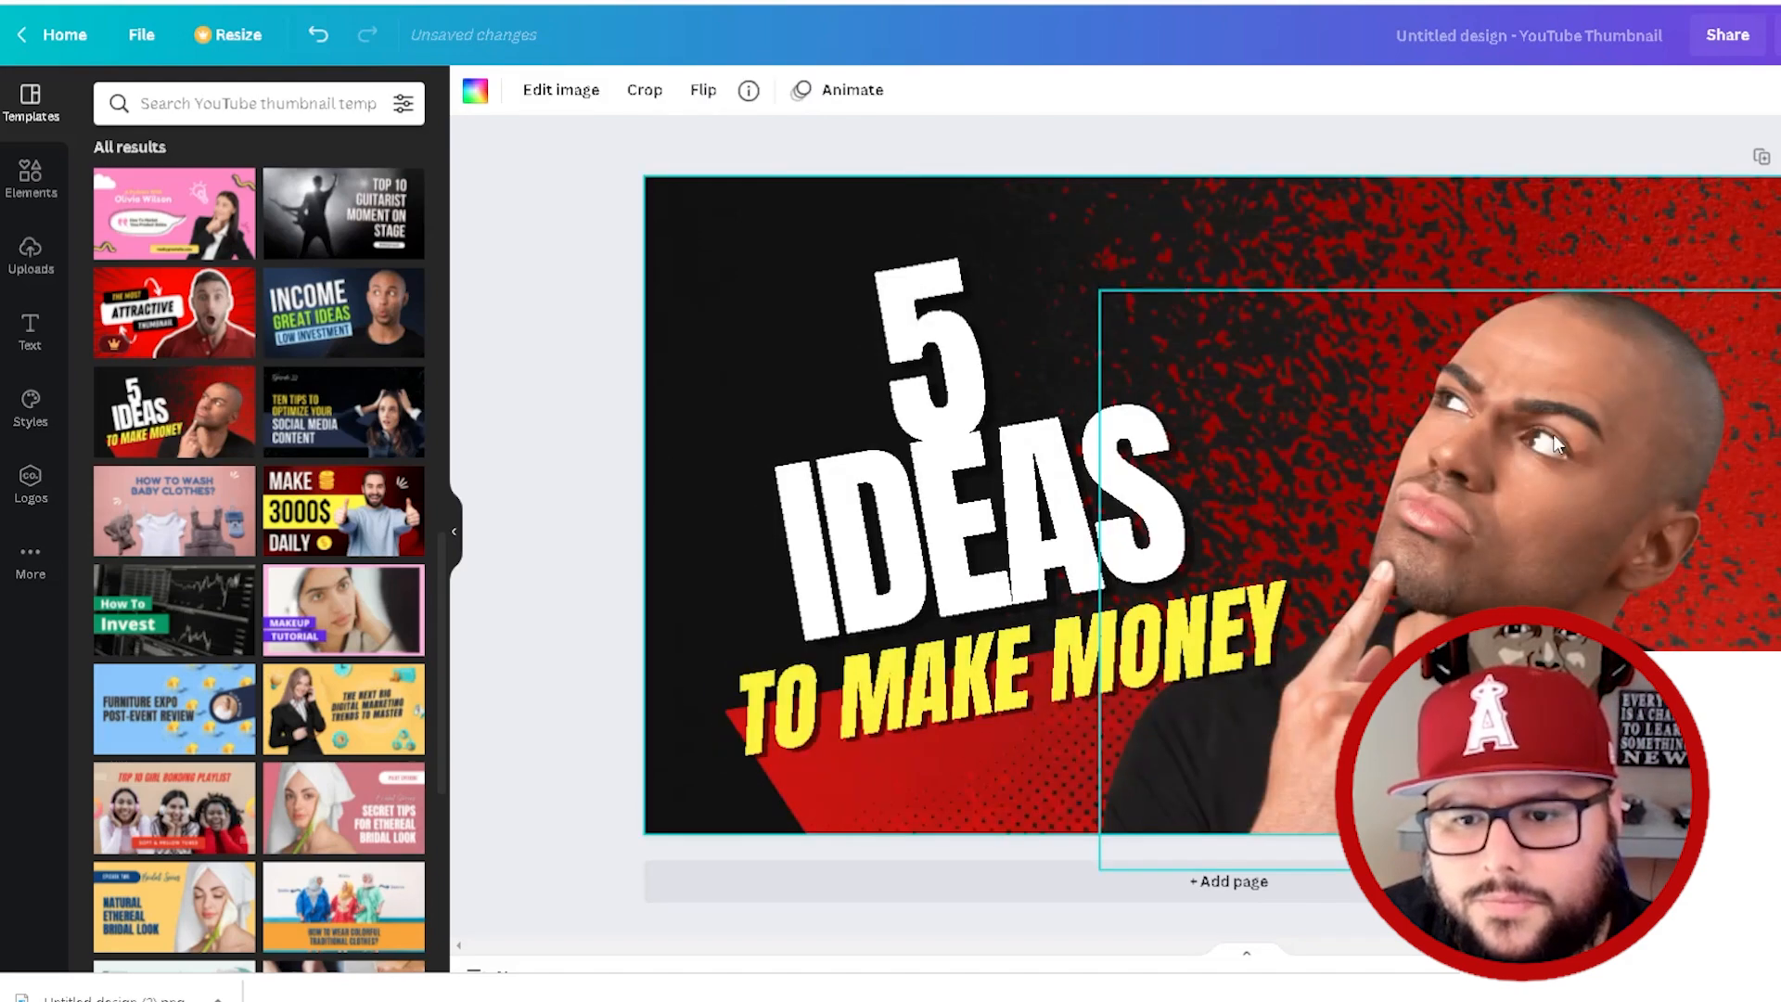
# Replace the template's picture of the man with the uploaded transparent cut-out, positioned in the page's lower-right area
pyautogui.click(1552, 455)
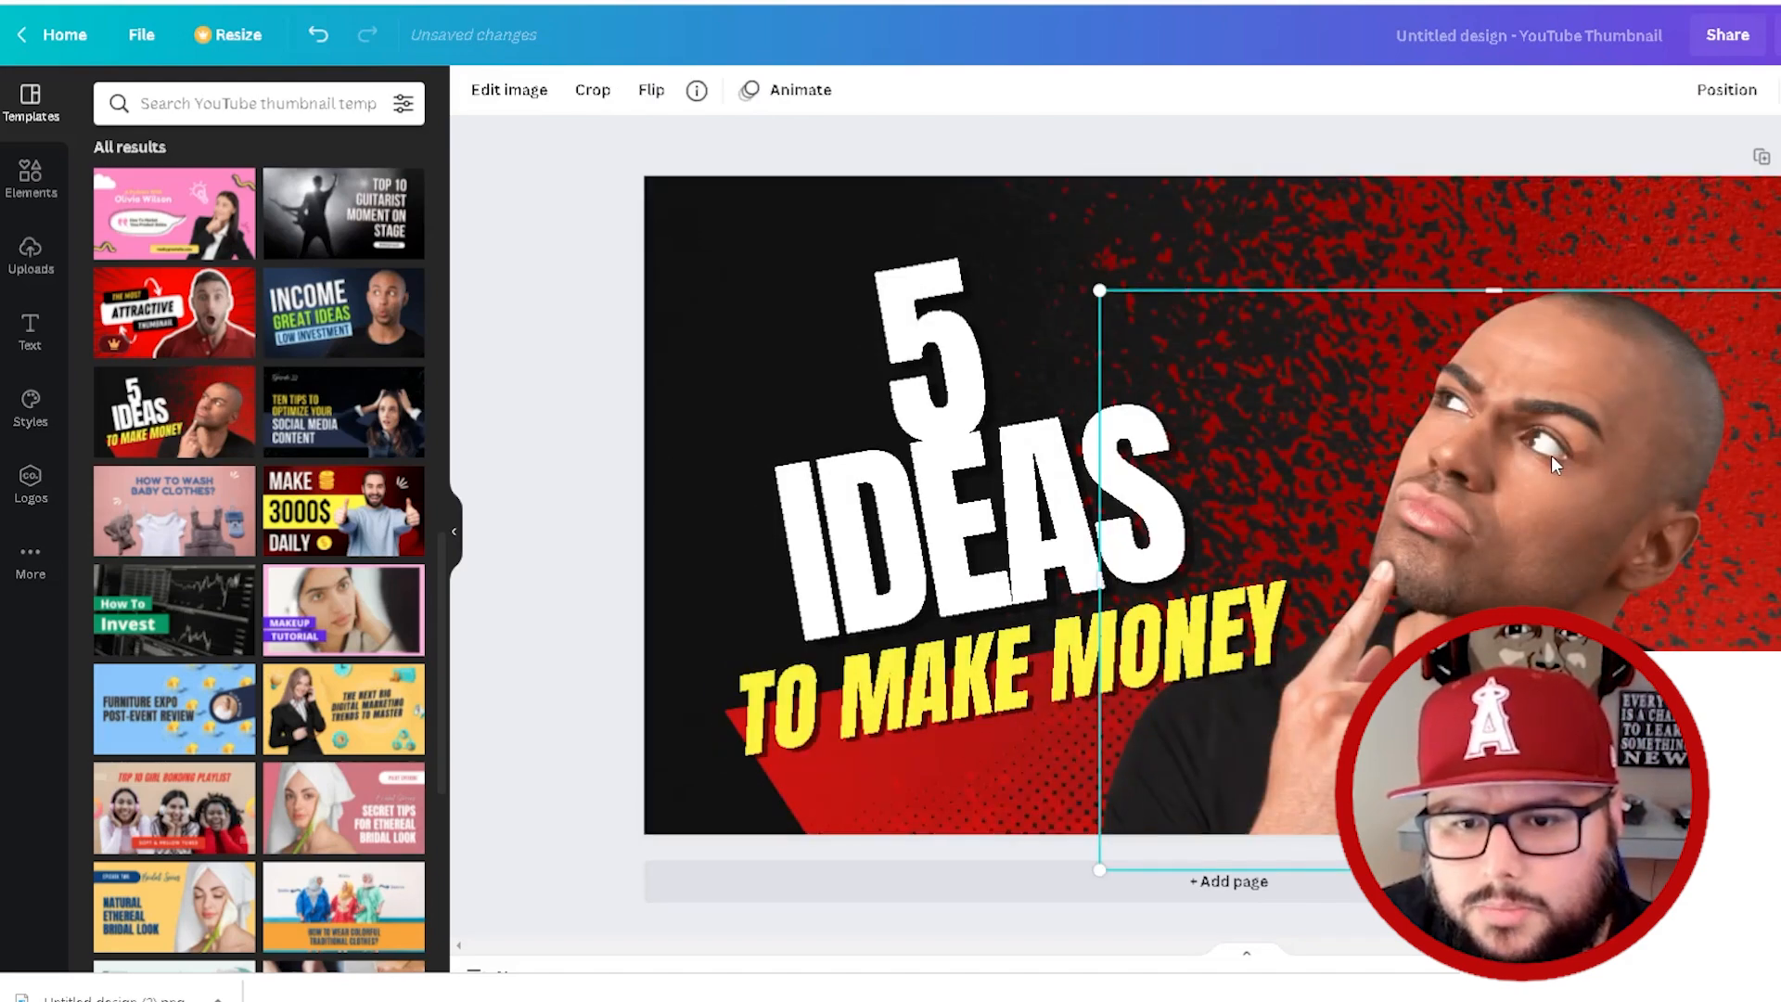
pyautogui.press('Delete')
pyautogui.click(31, 255)
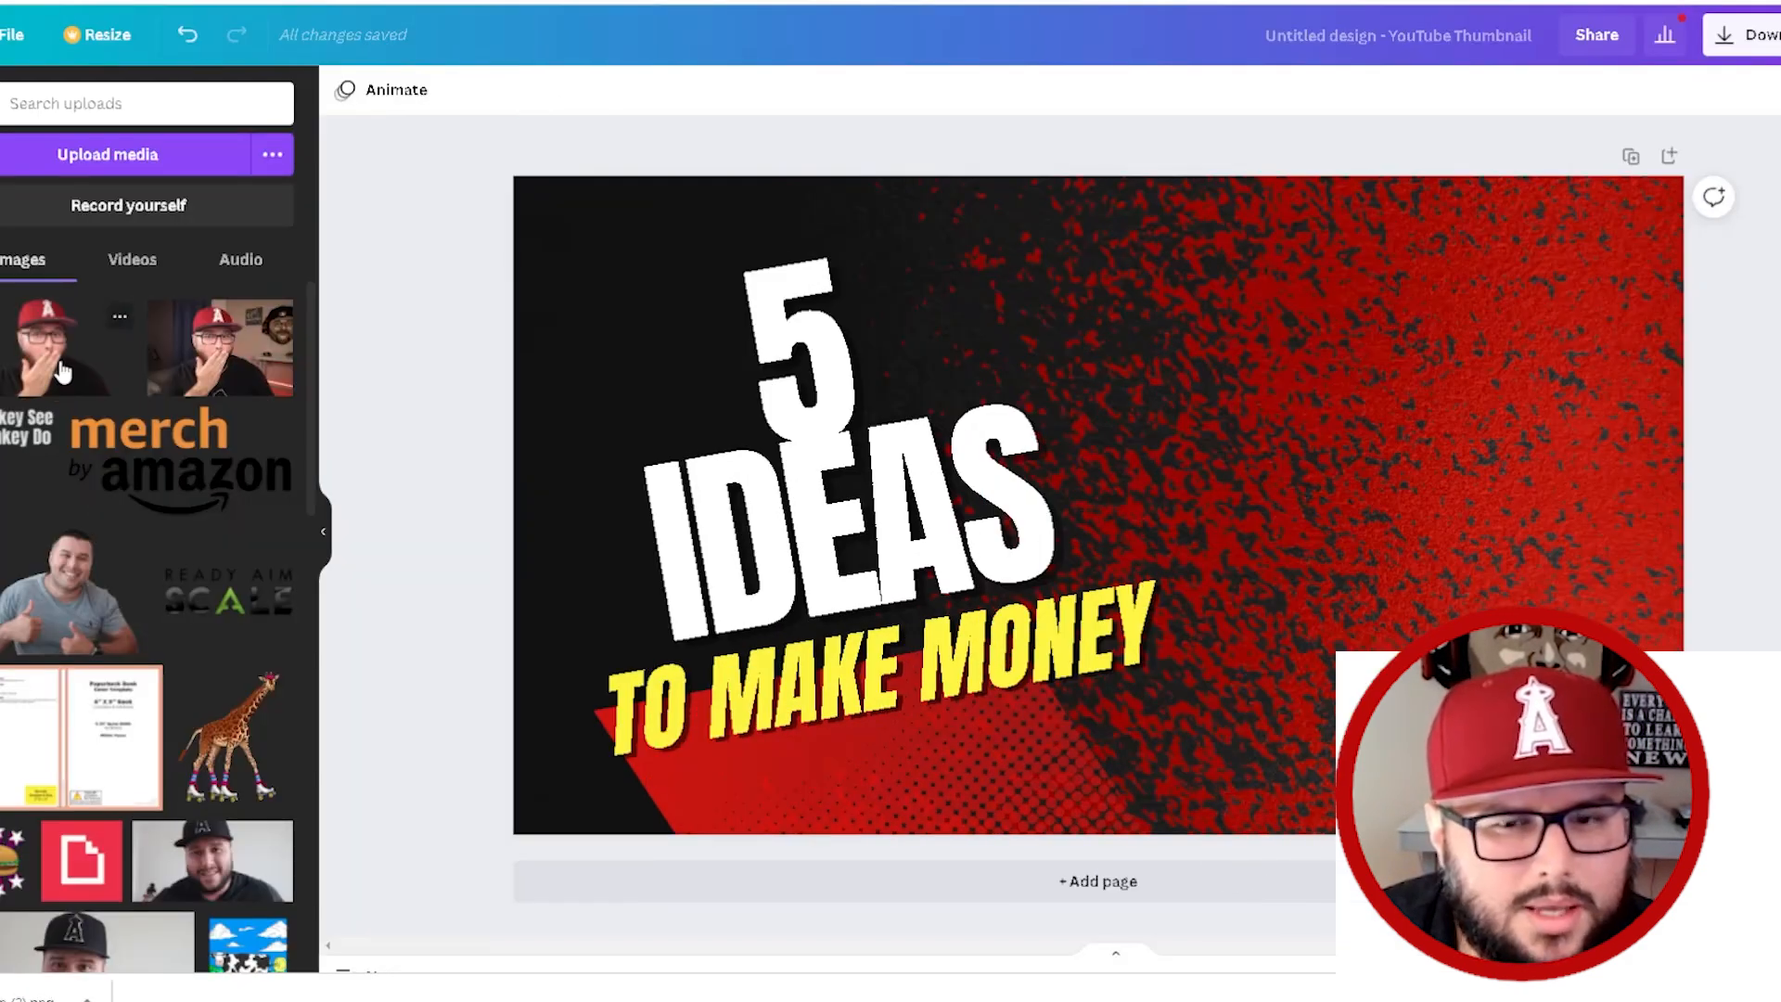
pyautogui.click(61, 371)
pyautogui.moveTo(1271, 638); pyautogui.dragTo(1594, 743)
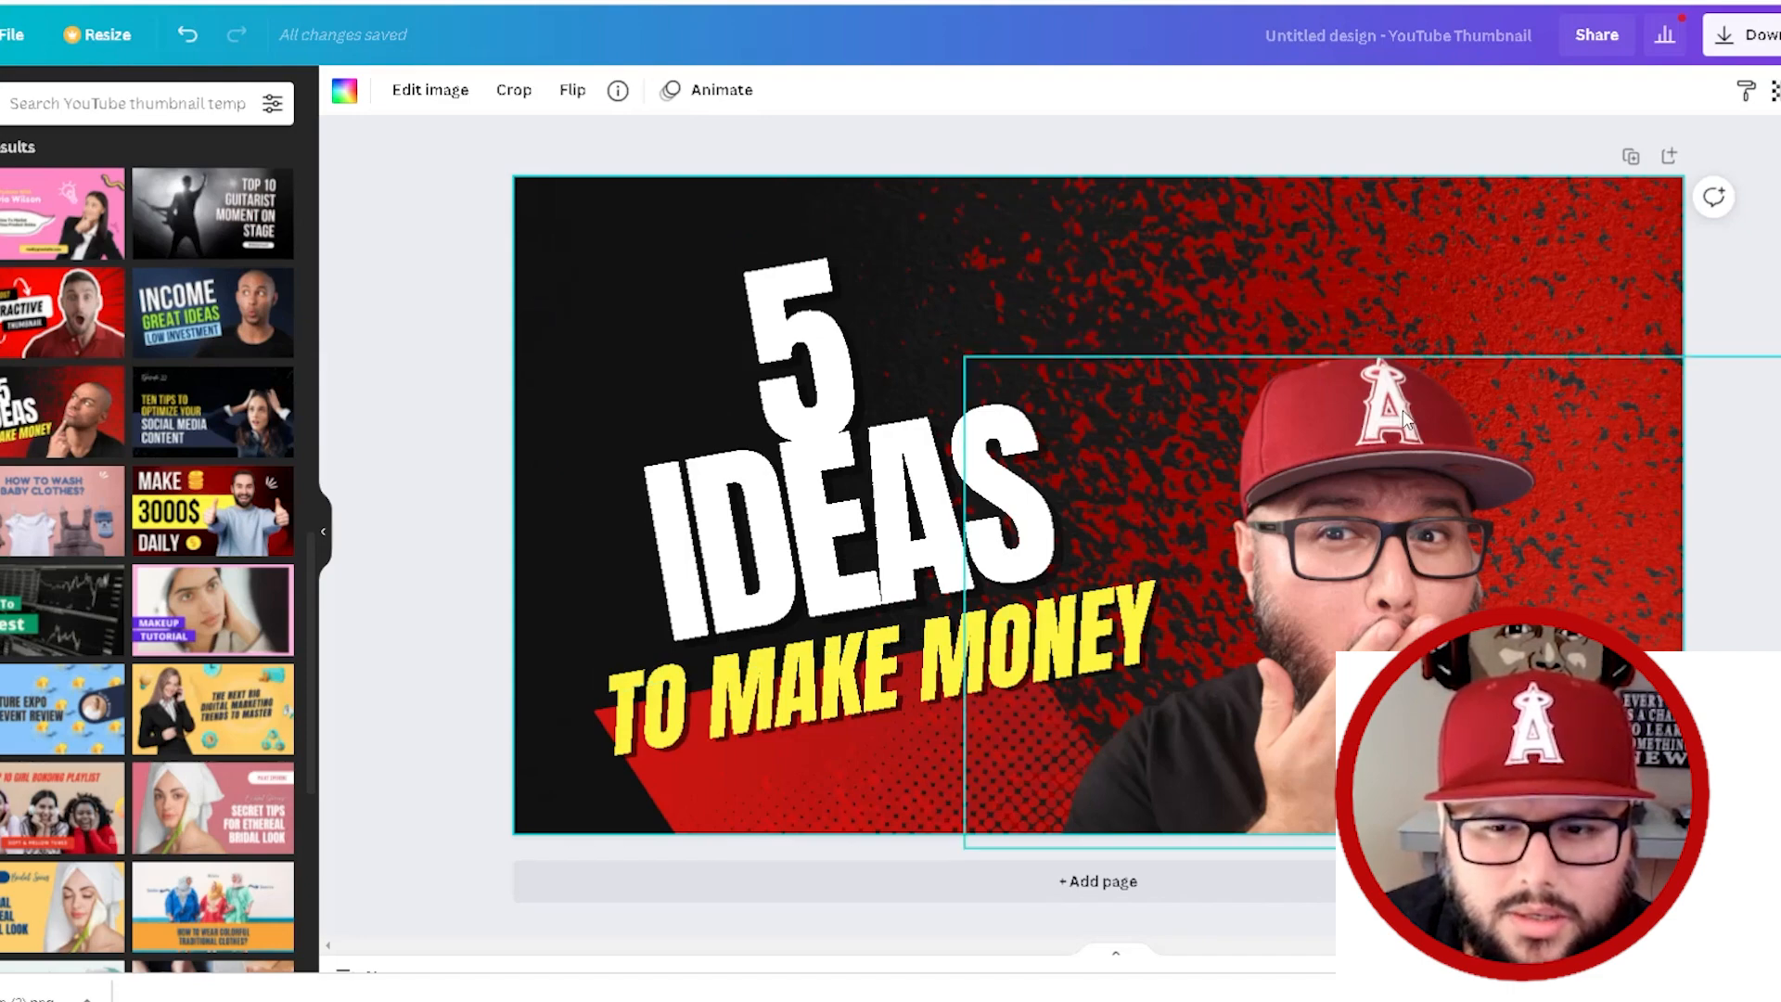
pyautogui.click(1233, 375)
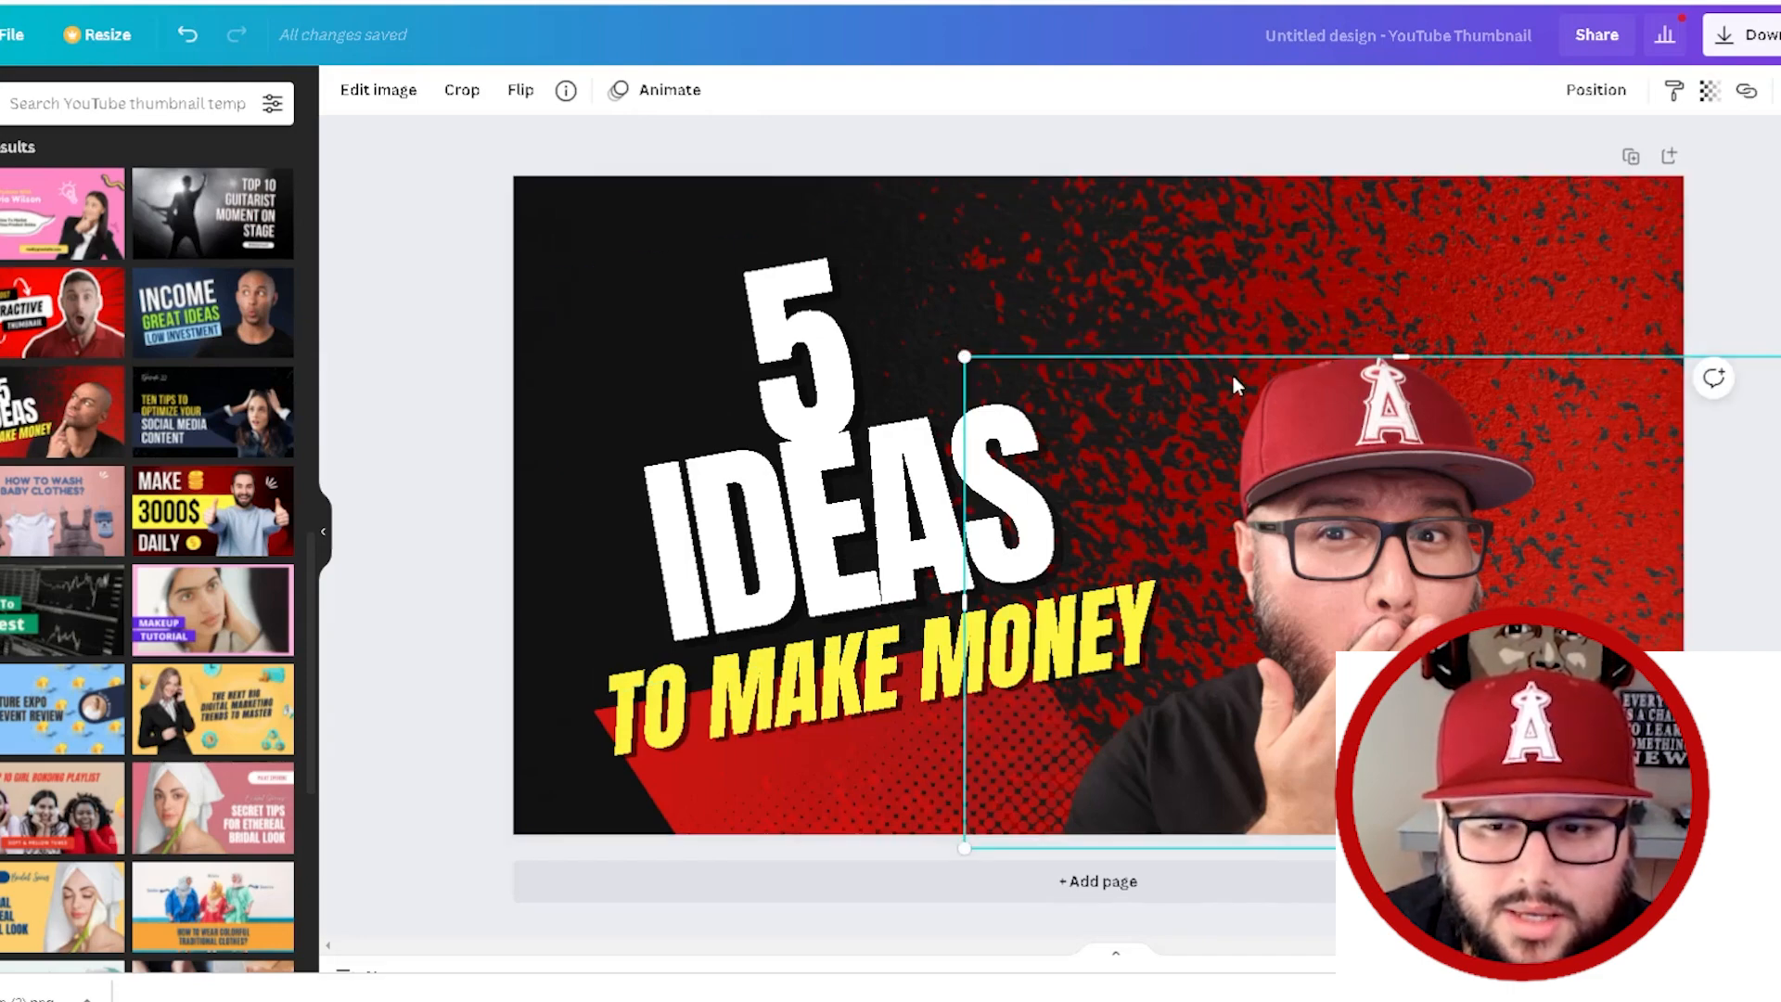
# Delete the red and black background, the title texts, the red halftone shape and the cut-out photo from the page
pyautogui.click(1134, 266)
pyautogui.press('Delete')
pyautogui.click(995, 301)
pyautogui.press('Delete')
pyautogui.click(1067, 323)
pyautogui.press('Delete')
pyautogui.click(960, 689)
pyautogui.press('Delete')
pyautogui.click(960, 688)
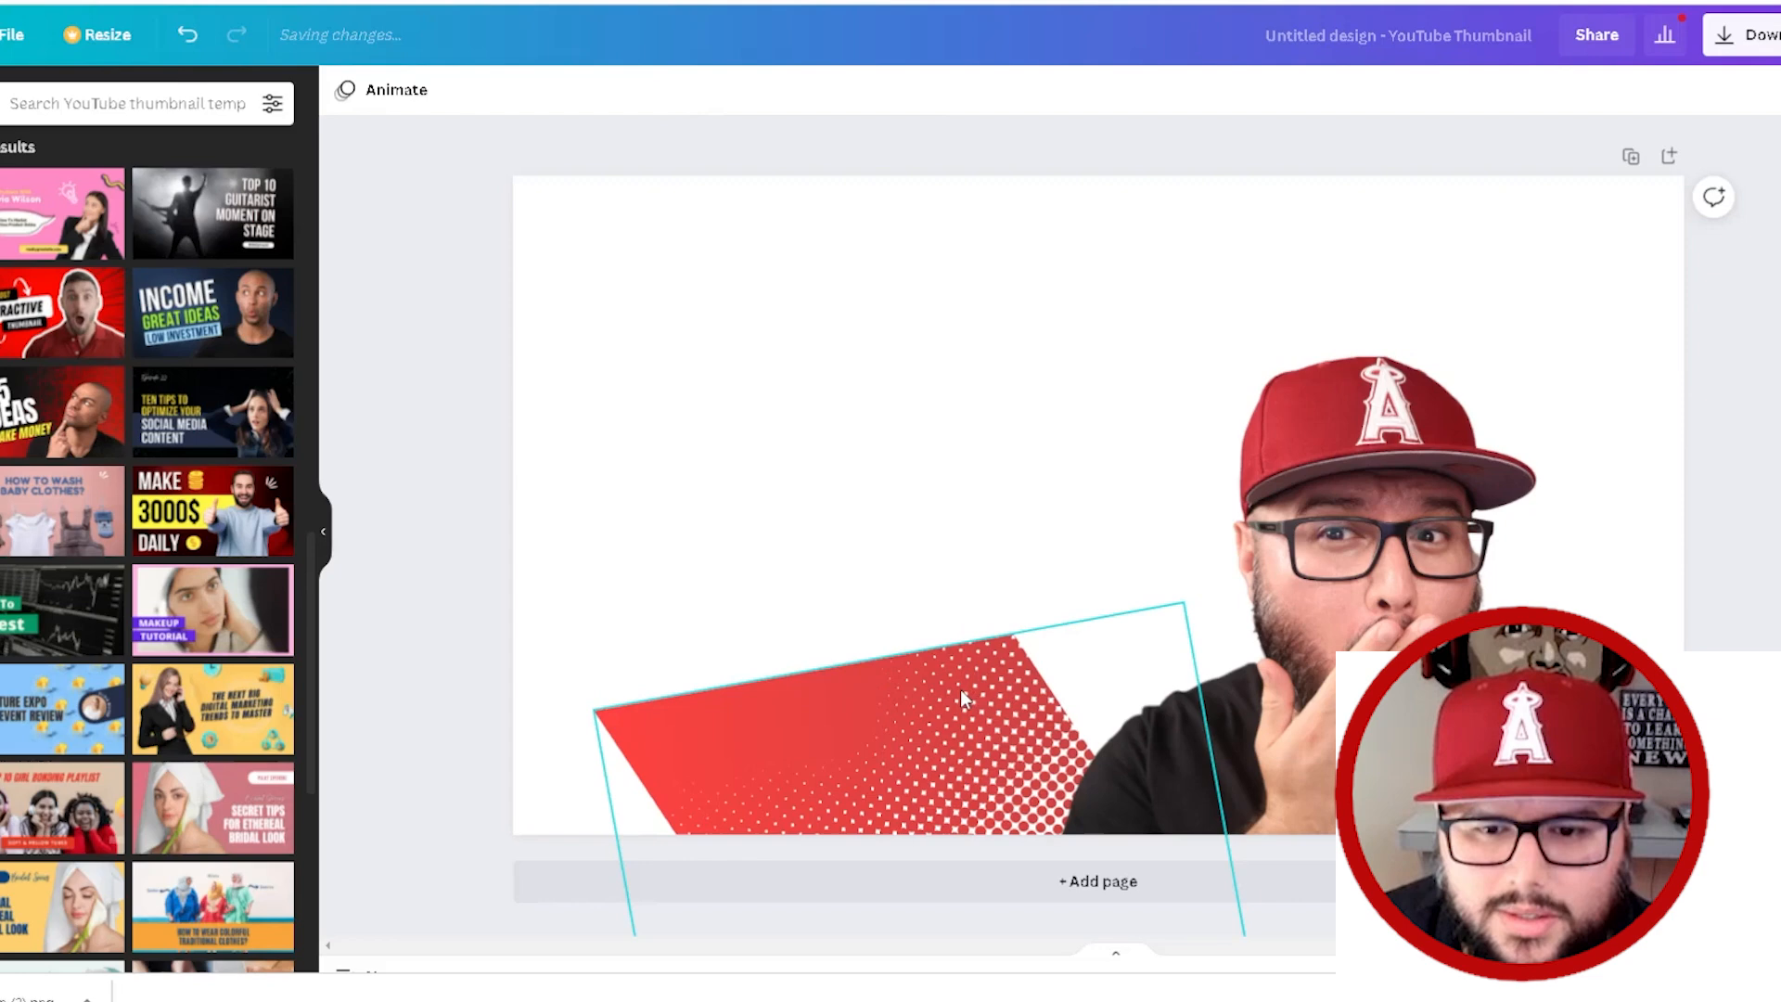
pyautogui.press('Delete')
pyautogui.click(1383, 516)
pyautogui.press('Delete')
# Apply the "Income Great Ideas Low Investment" template and delete its blue dotted overlay
pyautogui.click(228, 301)
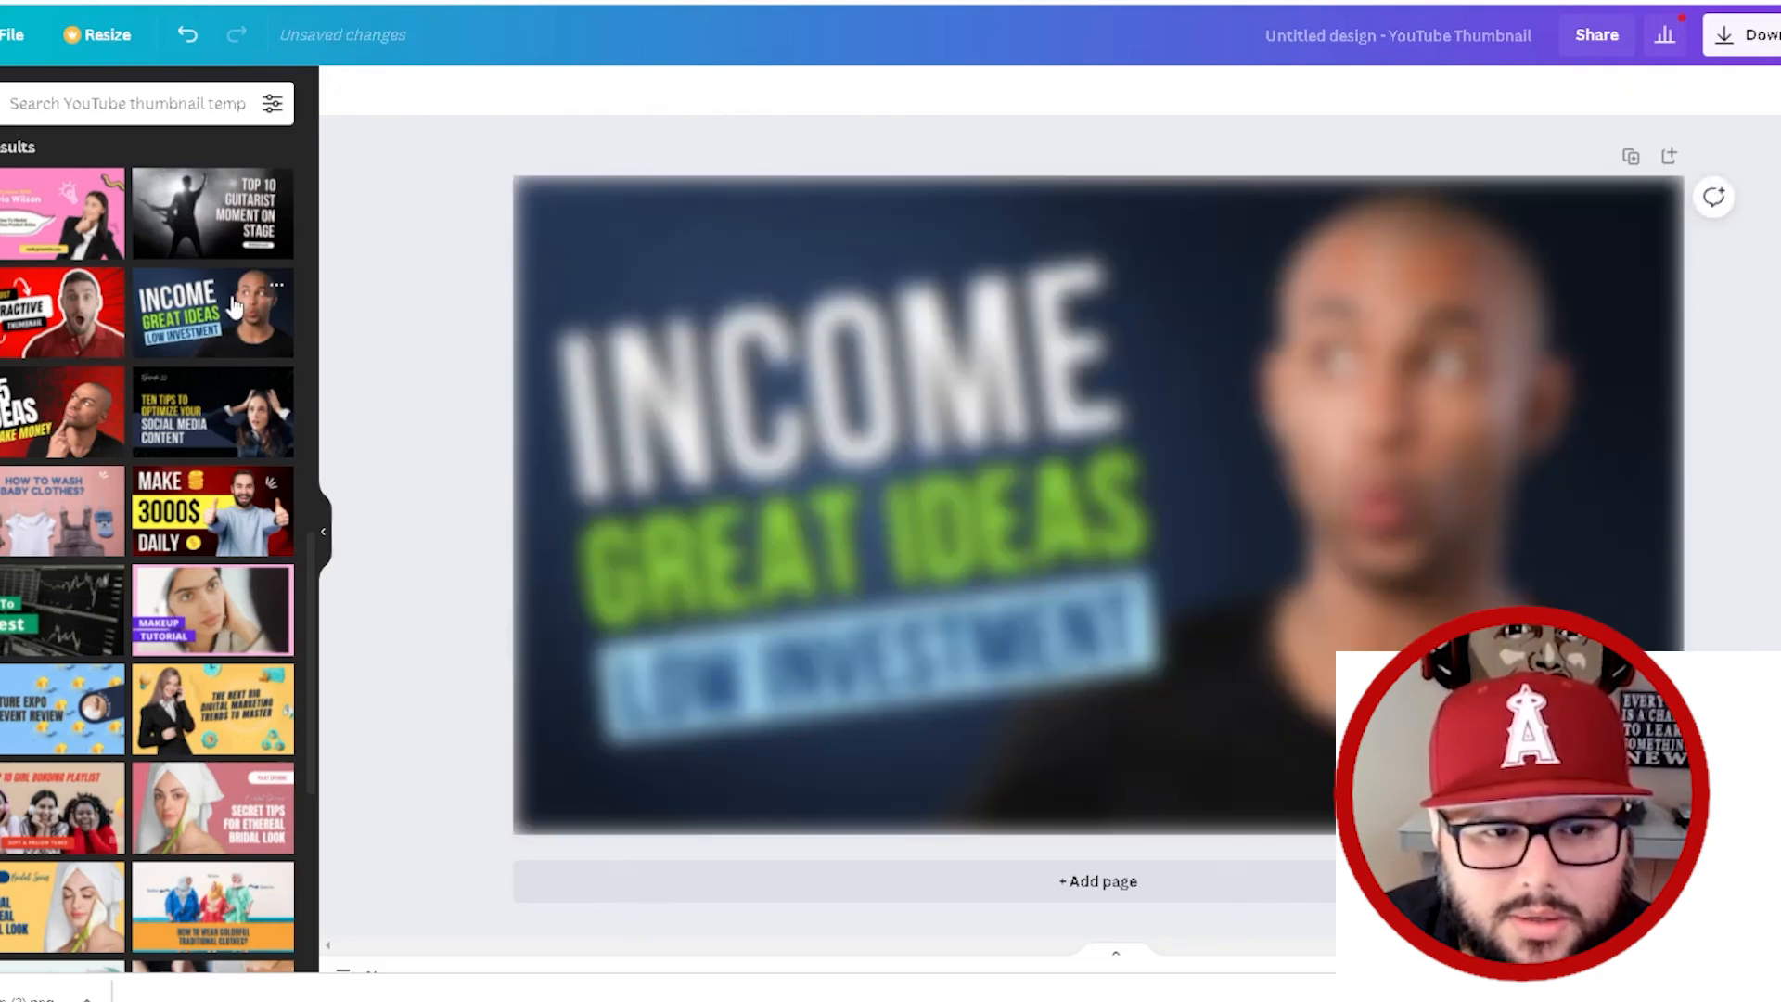
pyautogui.click(1179, 404)
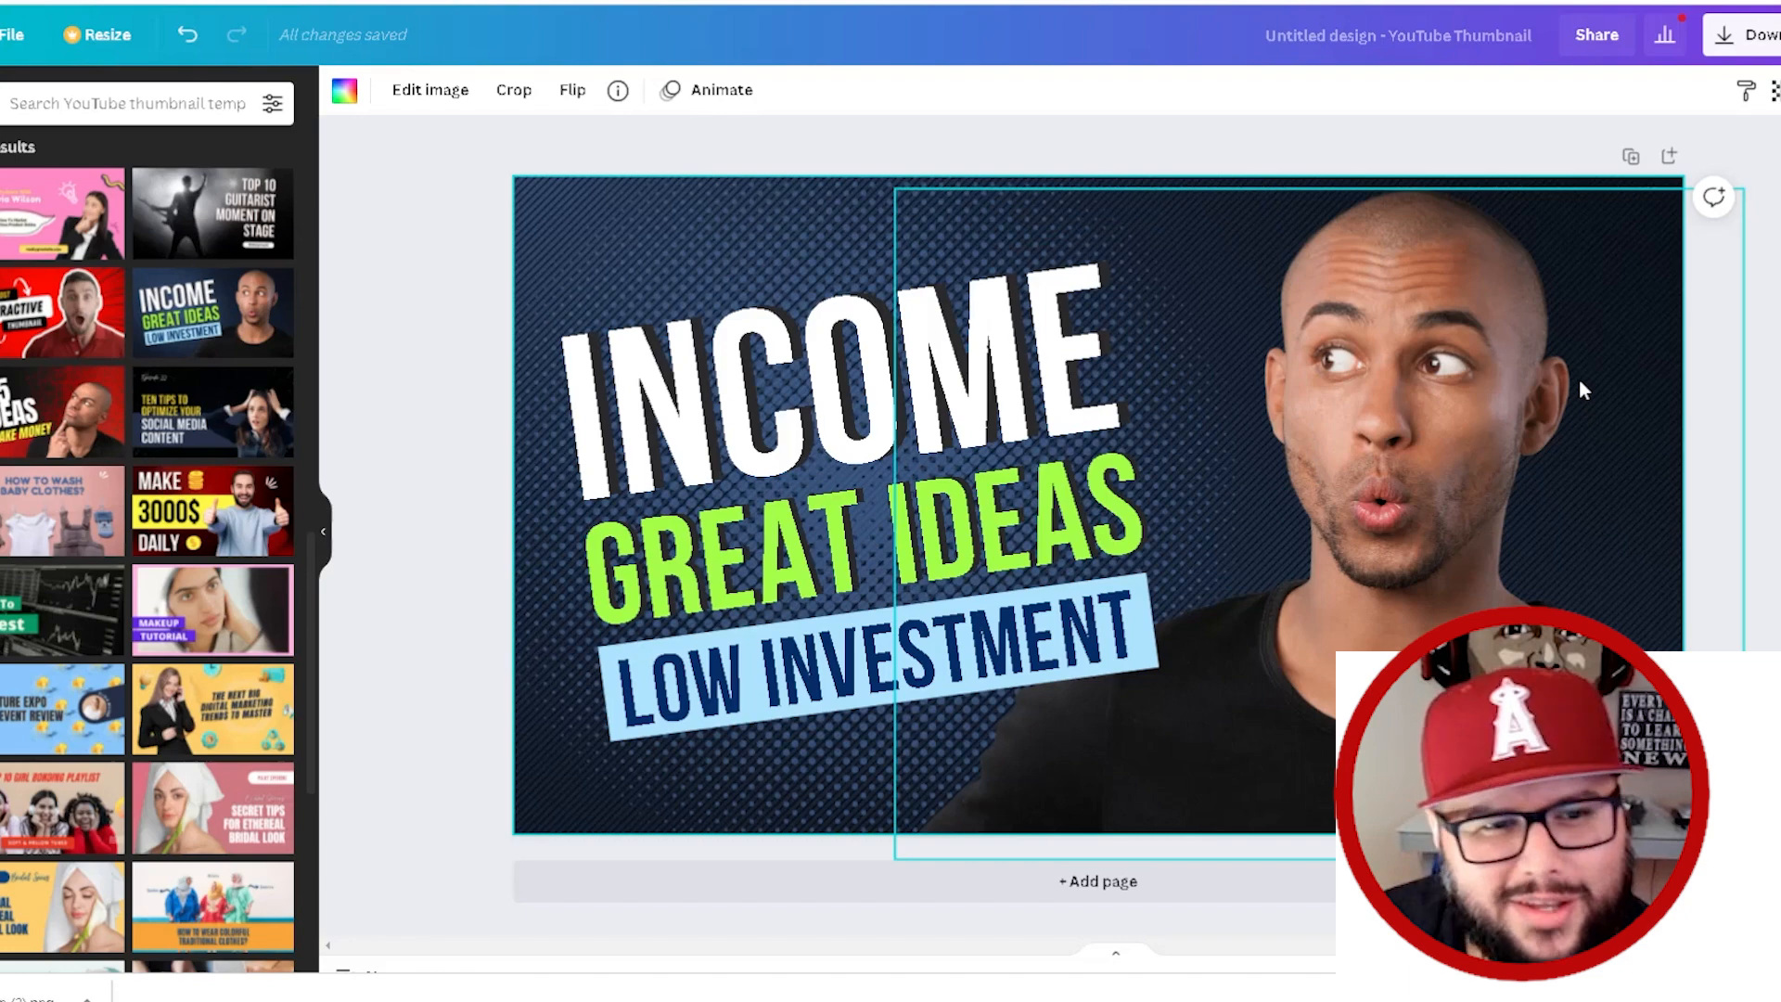
pyautogui.click(816, 208)
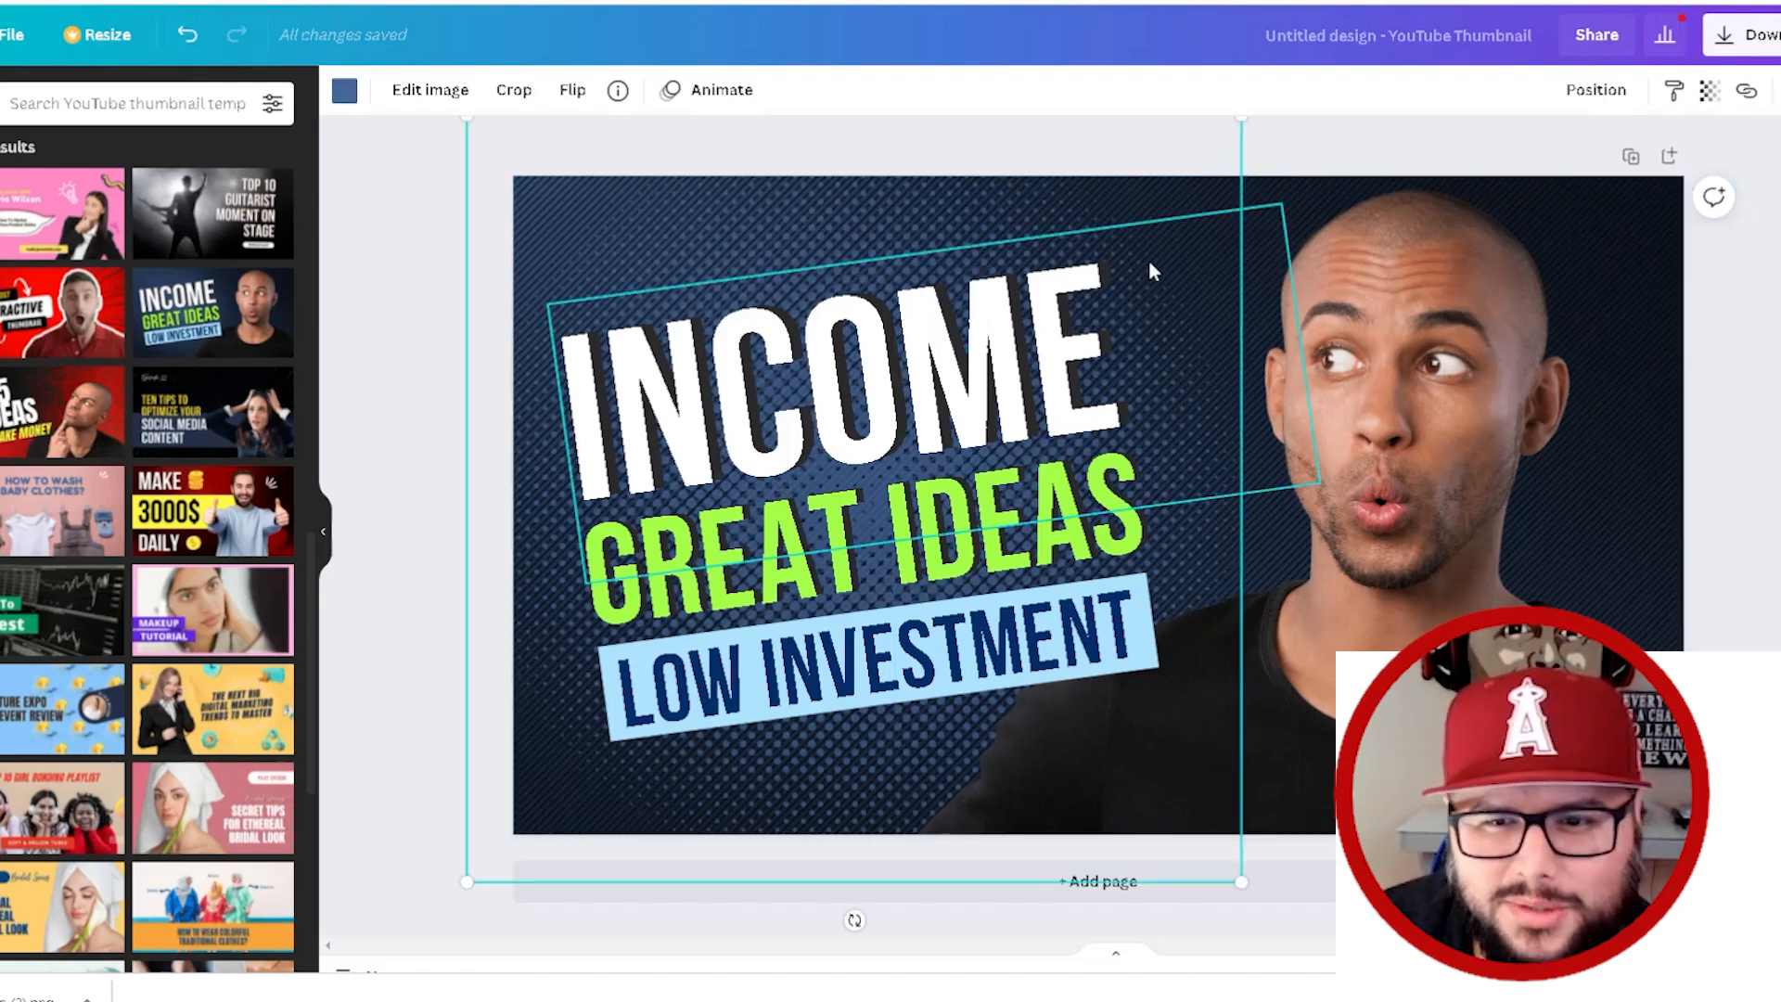
pyautogui.press('Delete')
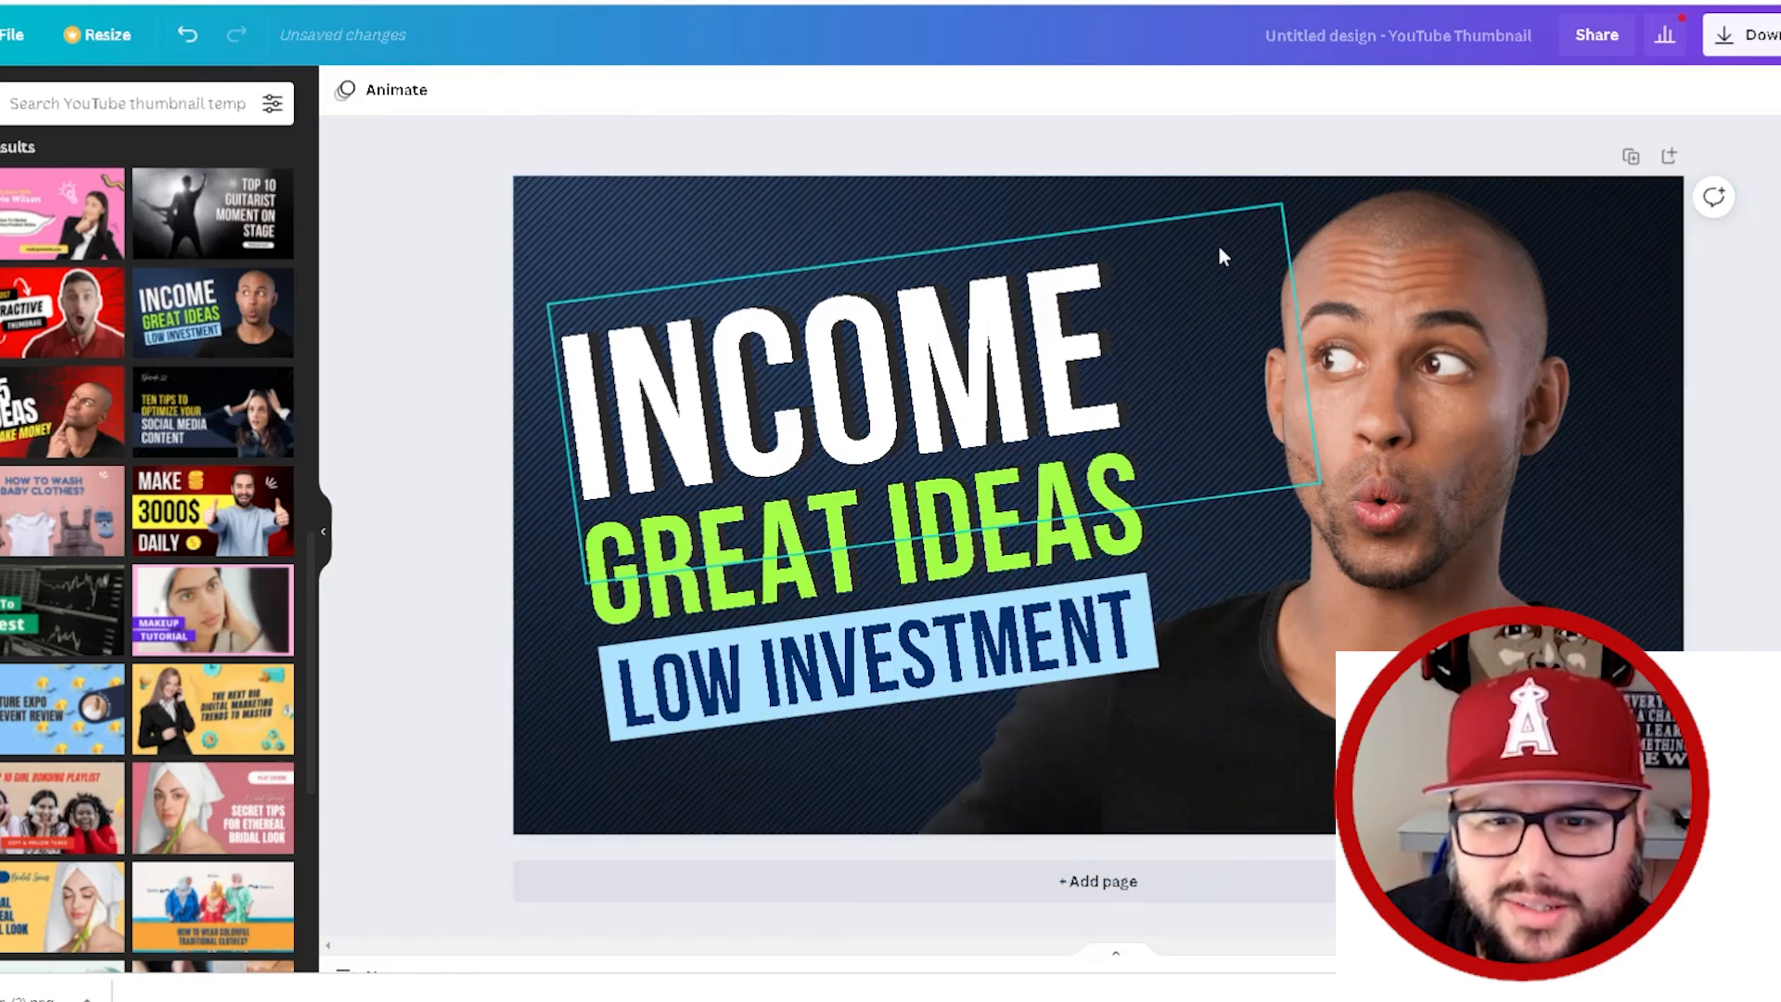
# Delete the template's remaining pattern, man, title texts, light-blue text box and black background to clear the page
pyautogui.click(1218, 247)
pyautogui.press('Delete')
pyautogui.click(1214, 249)
pyautogui.press('Delete')
pyautogui.click(1126, 352)
pyautogui.press('Delete')
pyautogui.click(1005, 457)
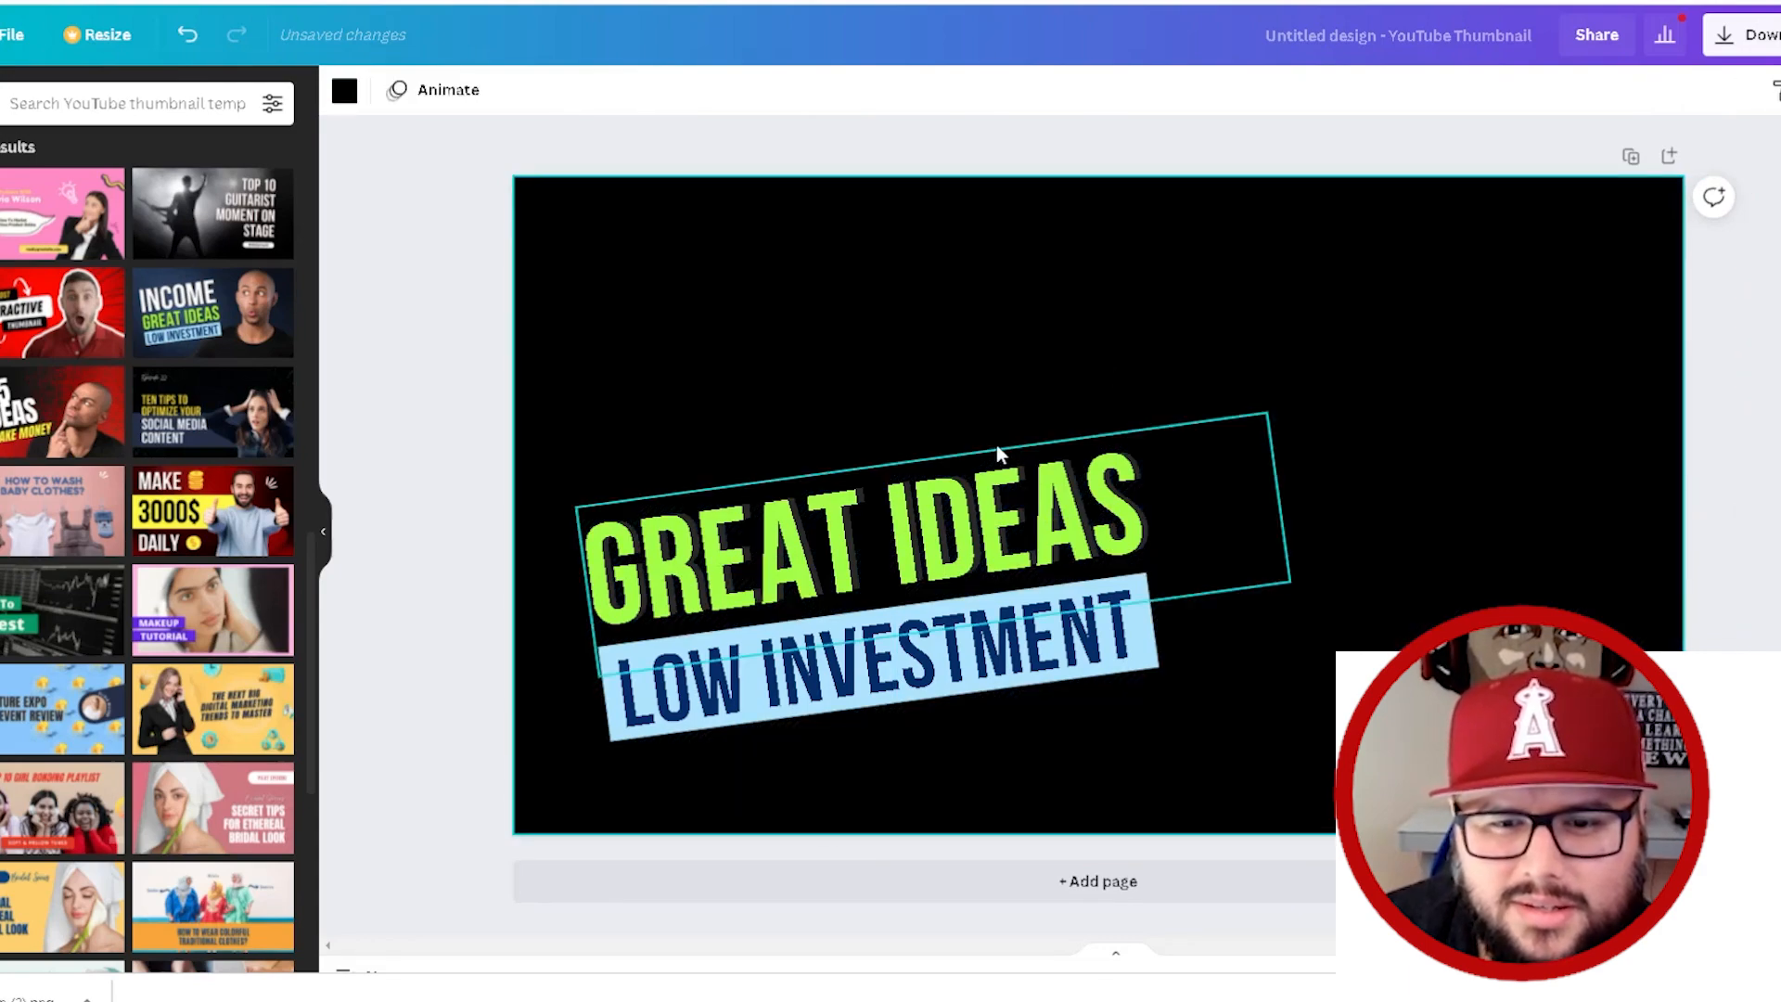
pyautogui.press('Delete')
pyautogui.click(990, 594)
pyautogui.press('Delete')
pyautogui.click(1118, 613)
pyautogui.press('Delete')
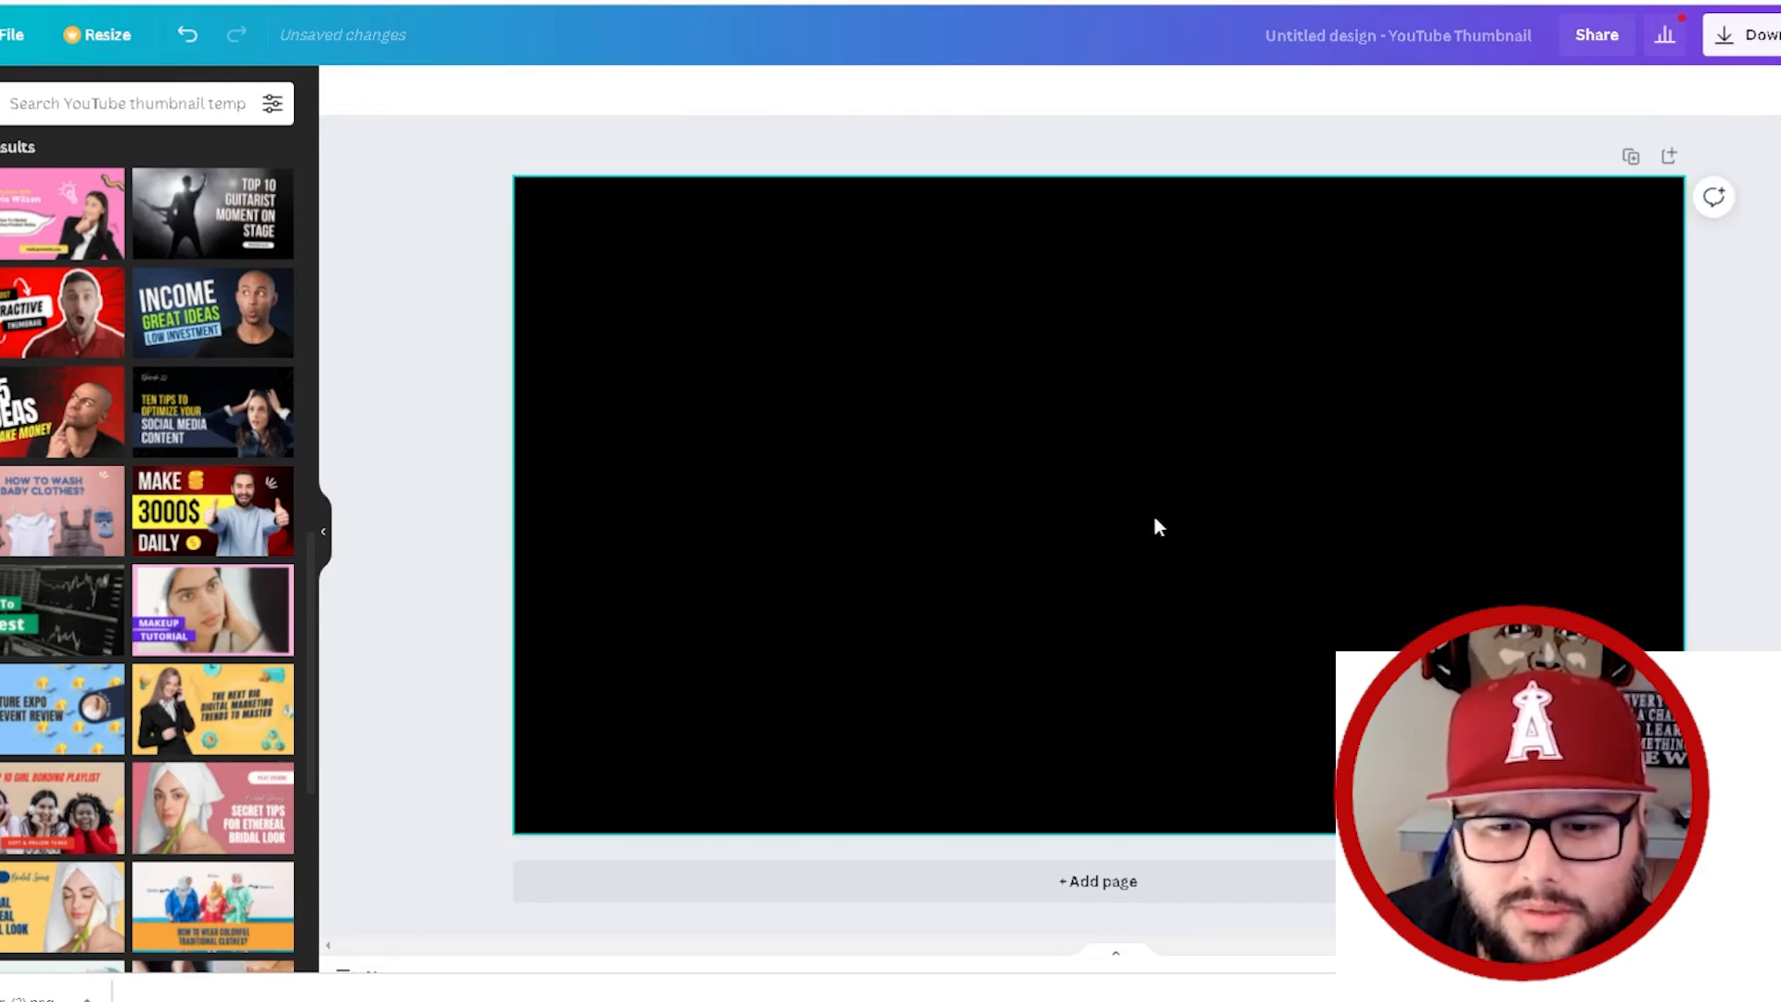
pyautogui.click(1151, 520)
pyautogui.press('Delete')
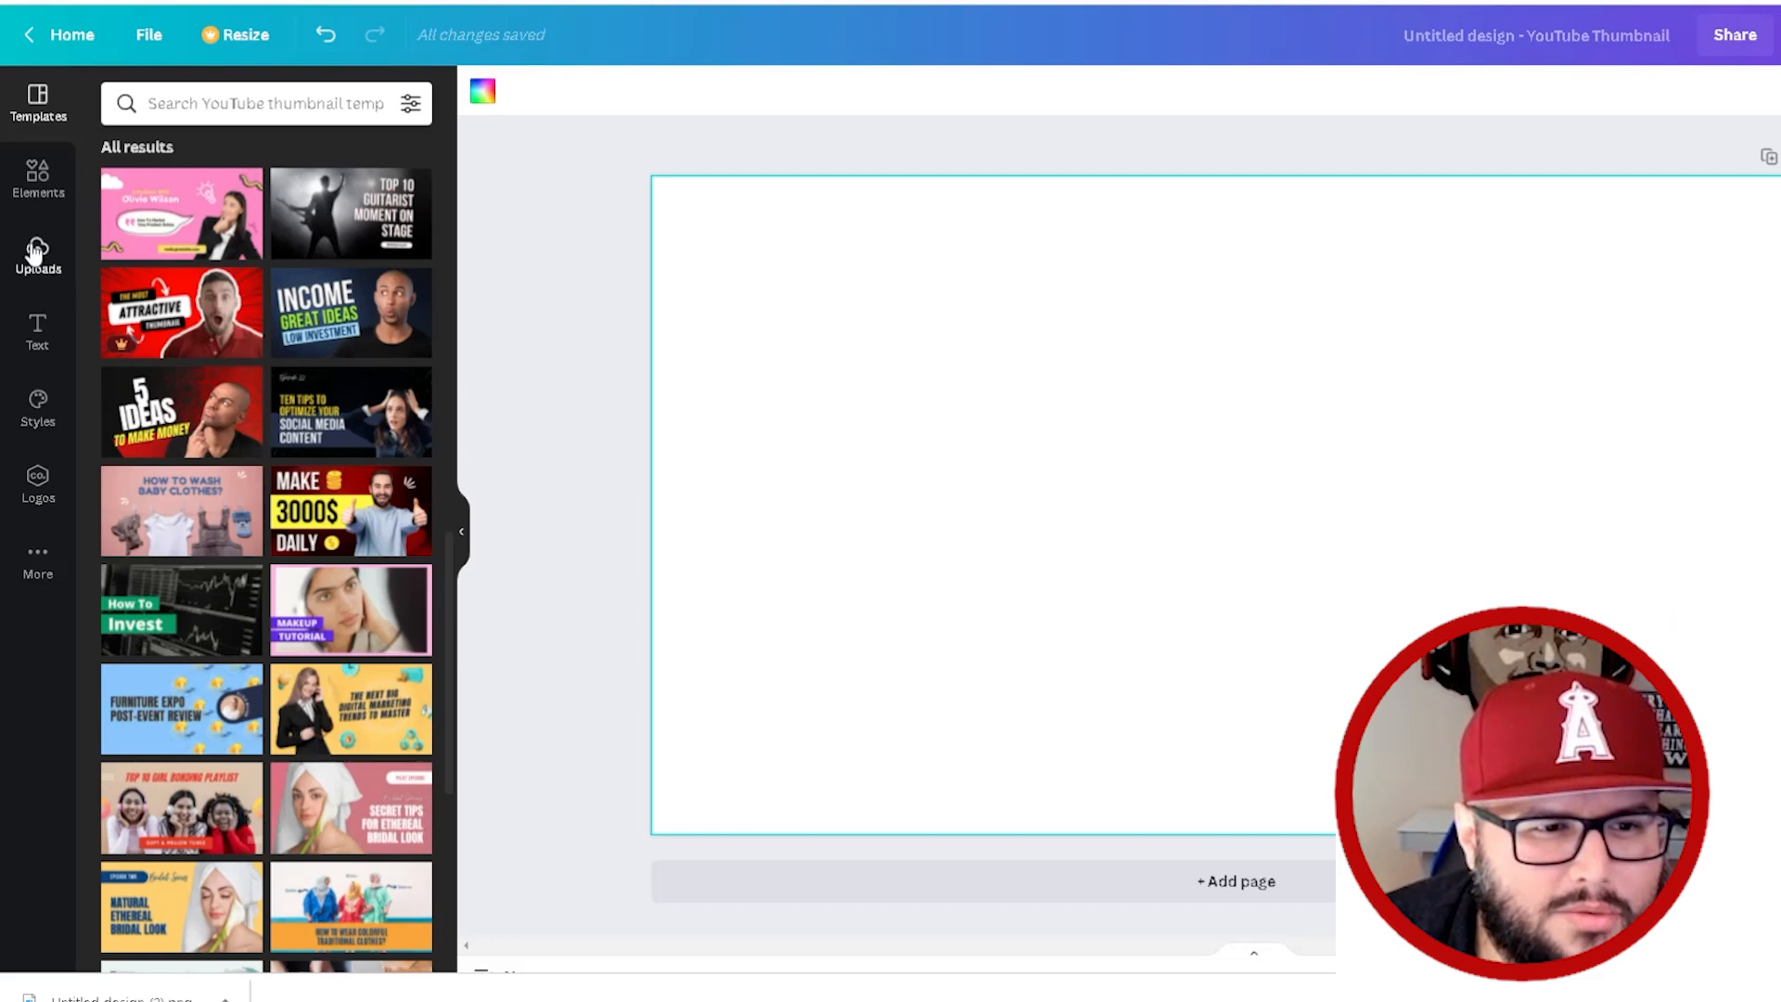
# Upload the photo wow!.JPG from its folder on New Volume (D:) to the media uploads
pyautogui.click(33, 250)
pyautogui.click(264, 150)
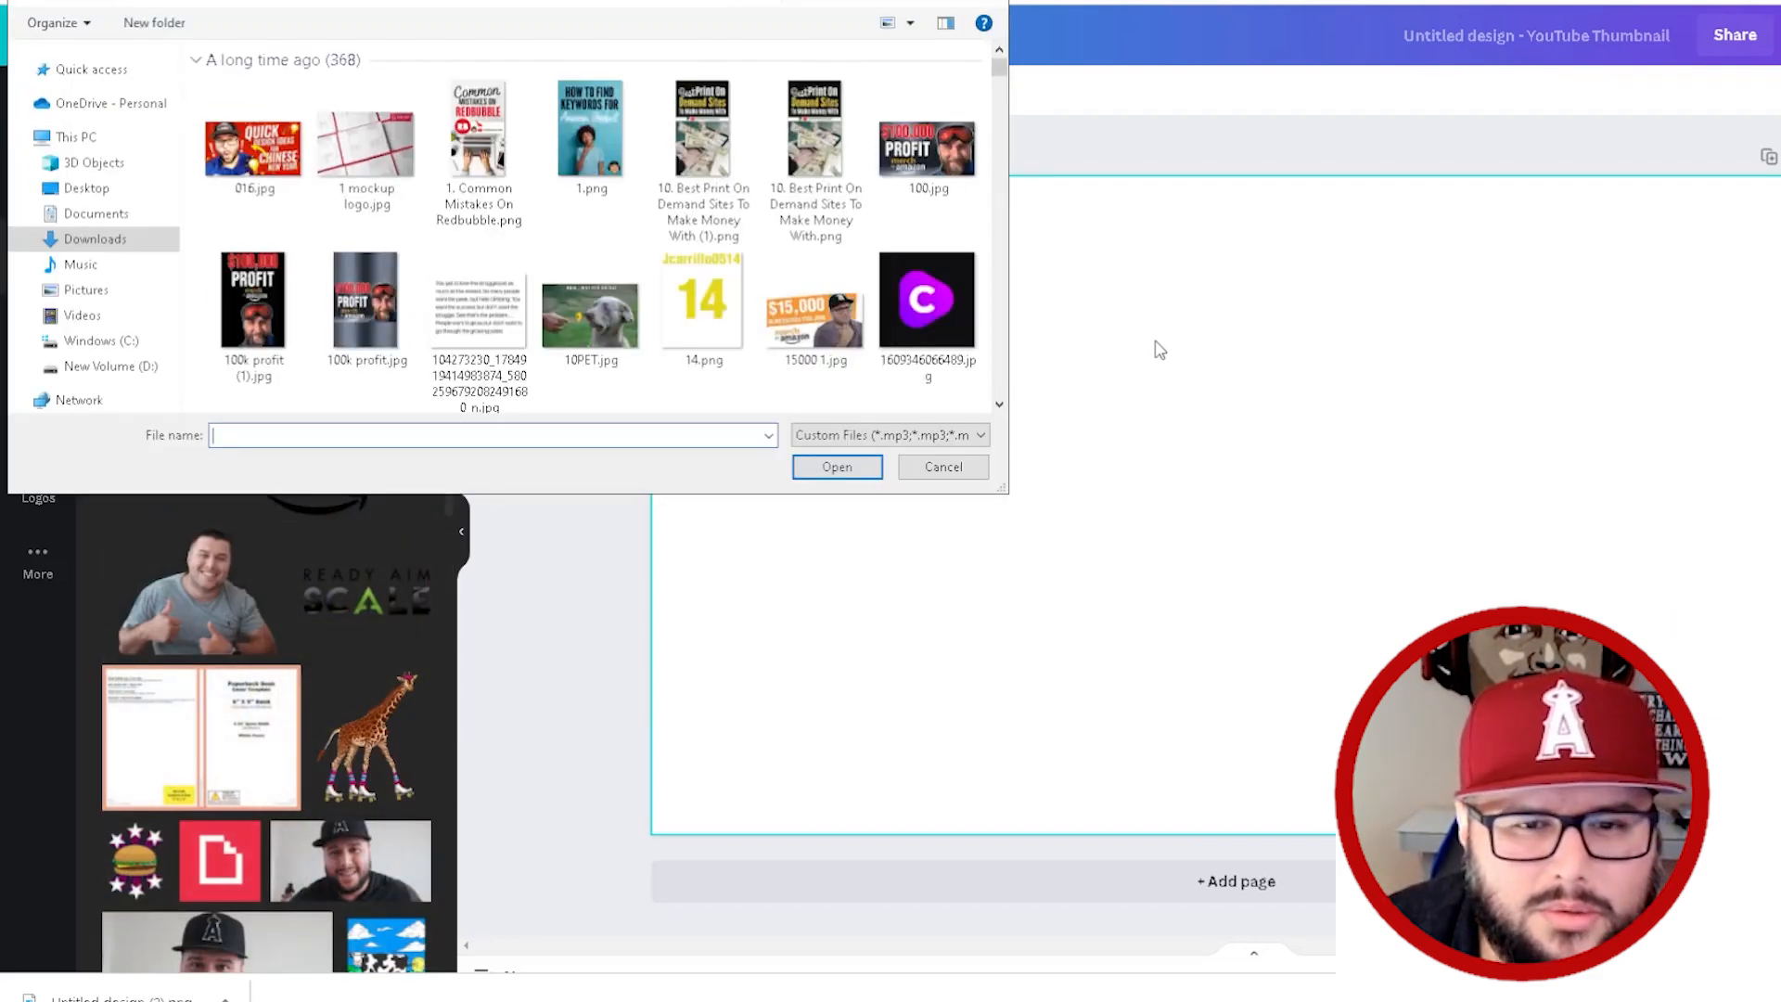
pyautogui.click(110, 366)
pyautogui.doubleClick(282, 113)
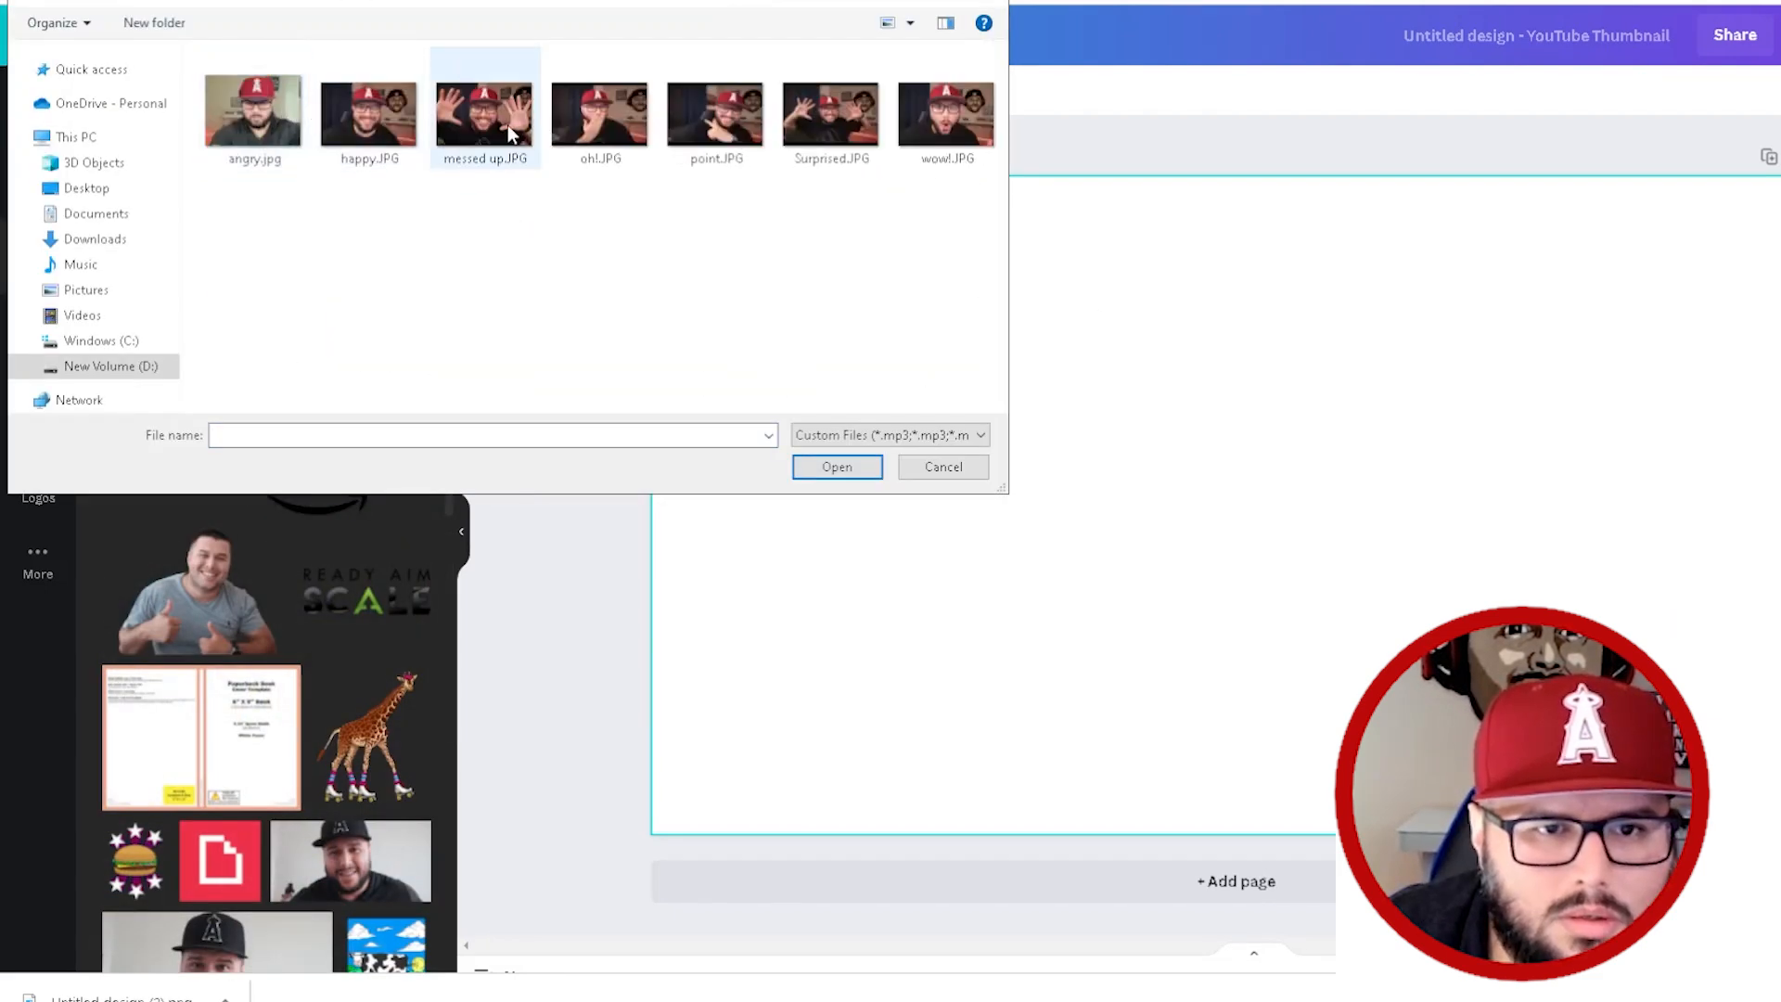
pyautogui.click(947, 116)
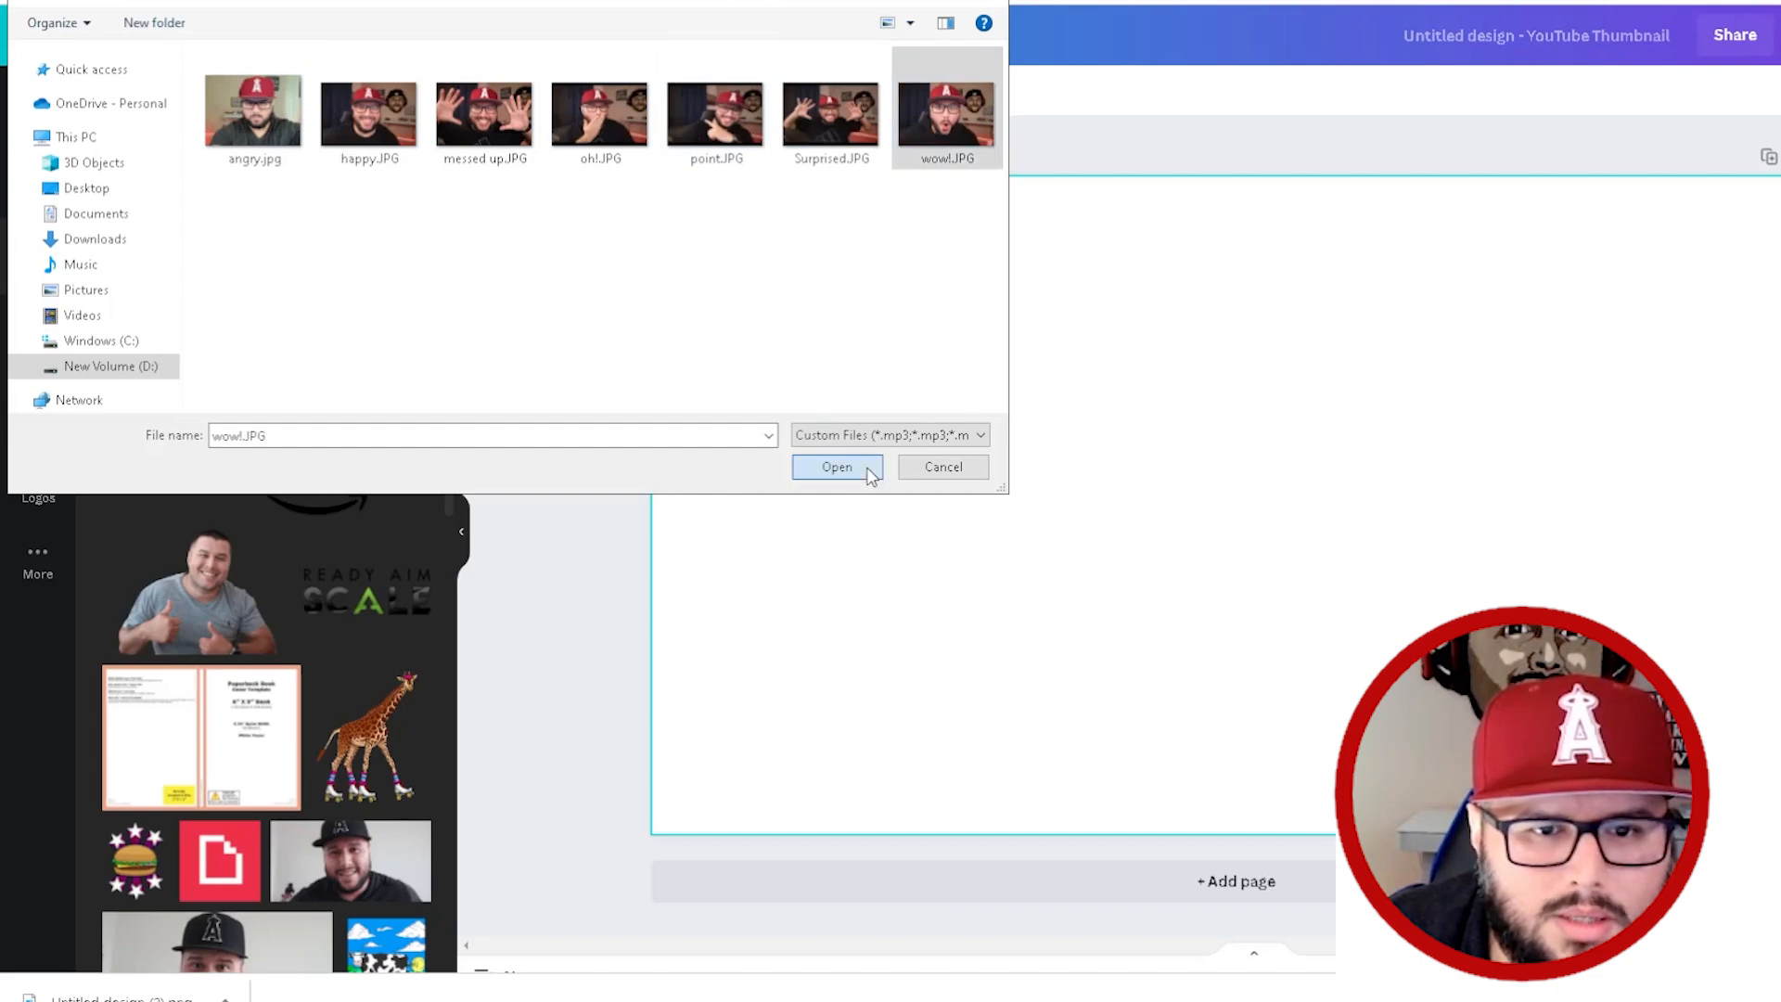
pyautogui.click(848, 469)
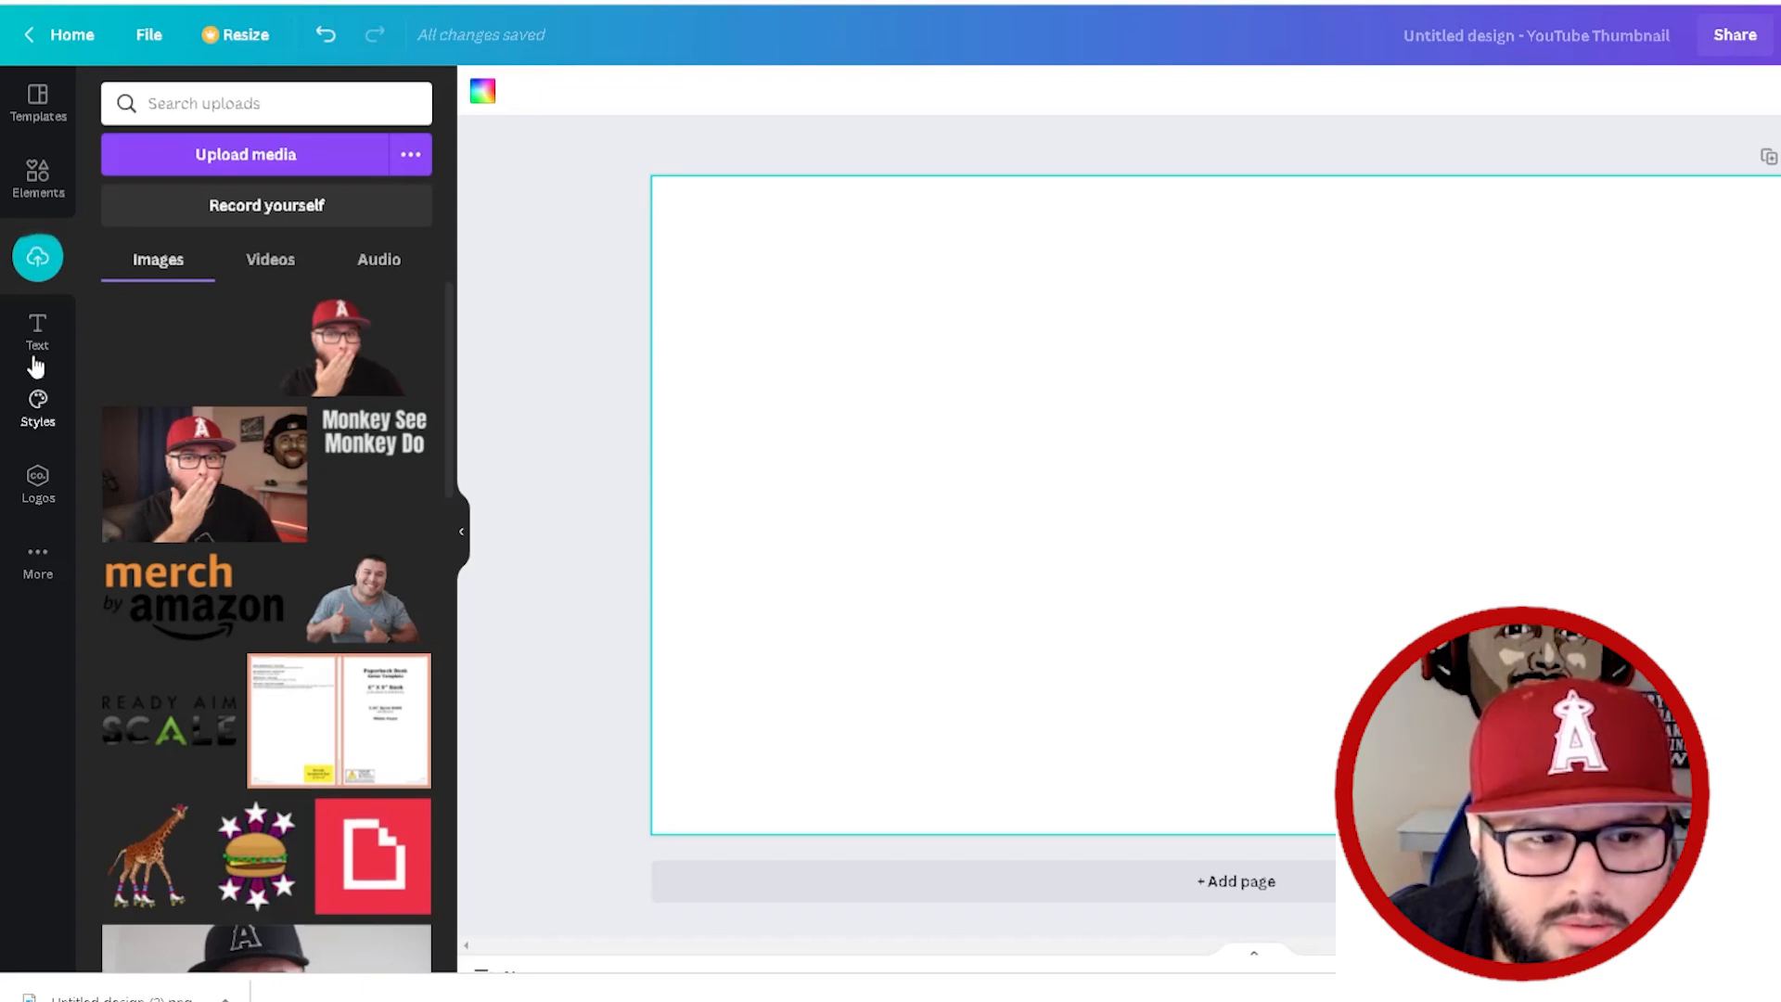
# Add a single-cell grid covering the whole page, fill it with the uploaded wow!.JPG photo and select it
pyautogui.click(38, 178)
pyautogui.click(125, 951)
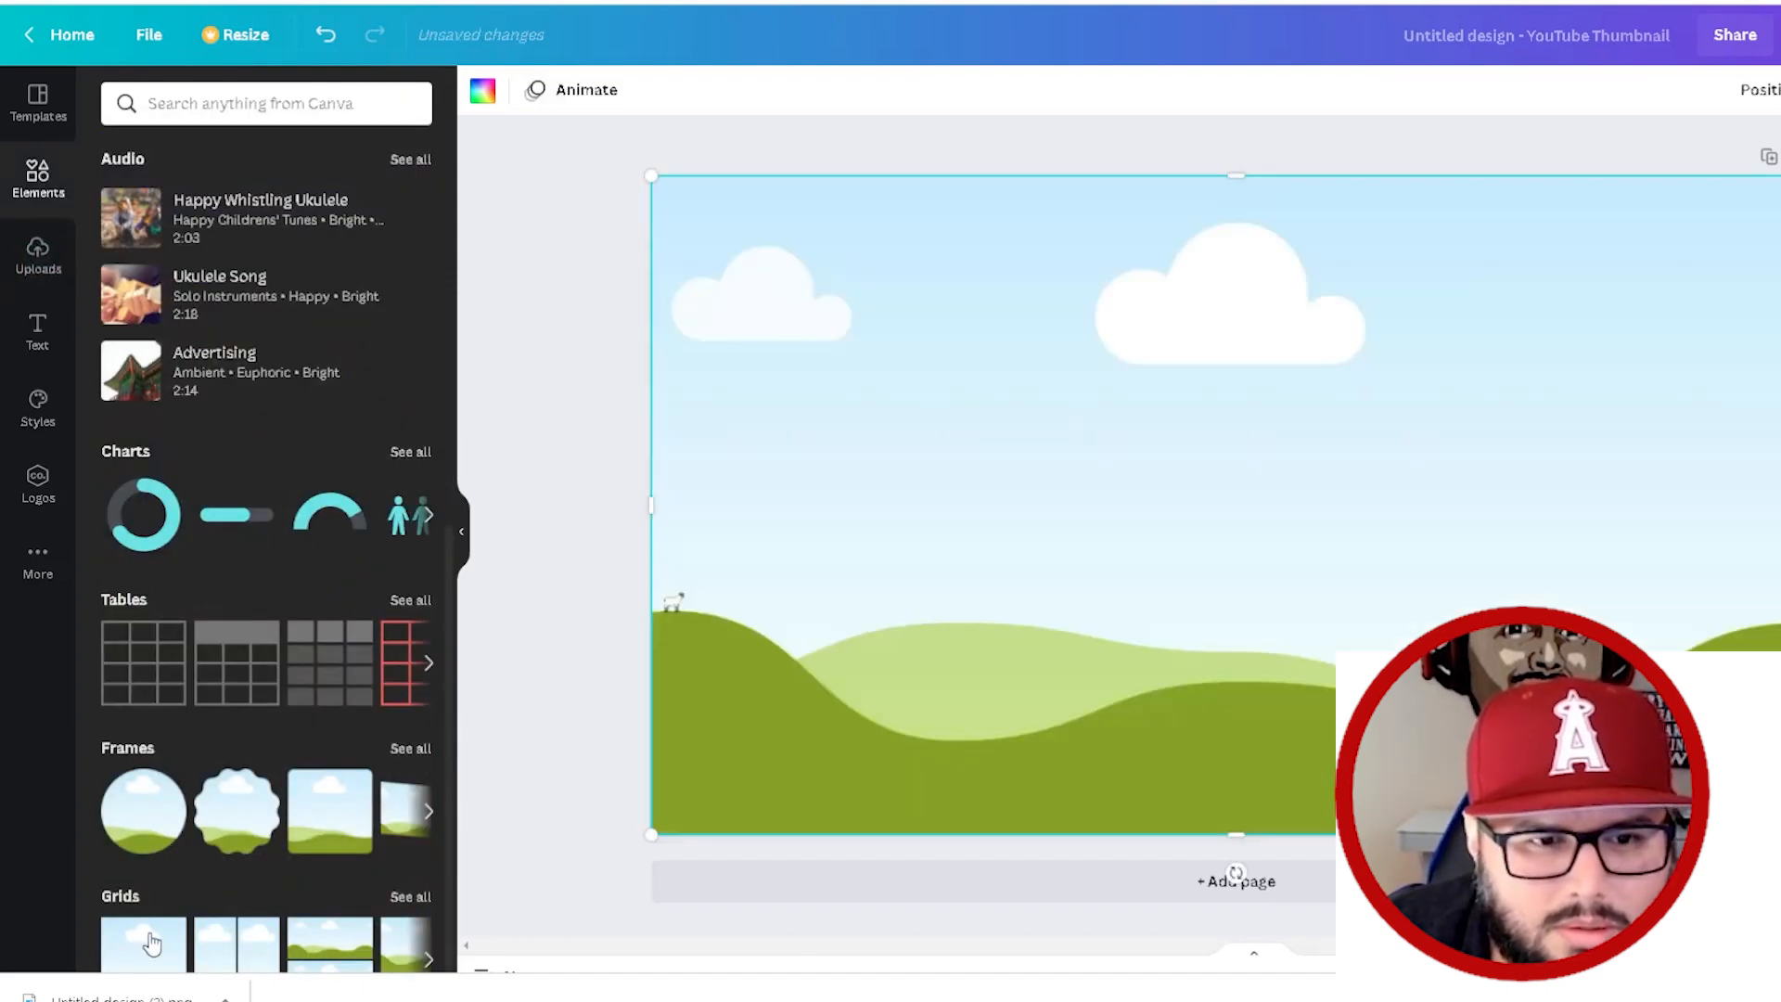
pyautogui.click(38, 258)
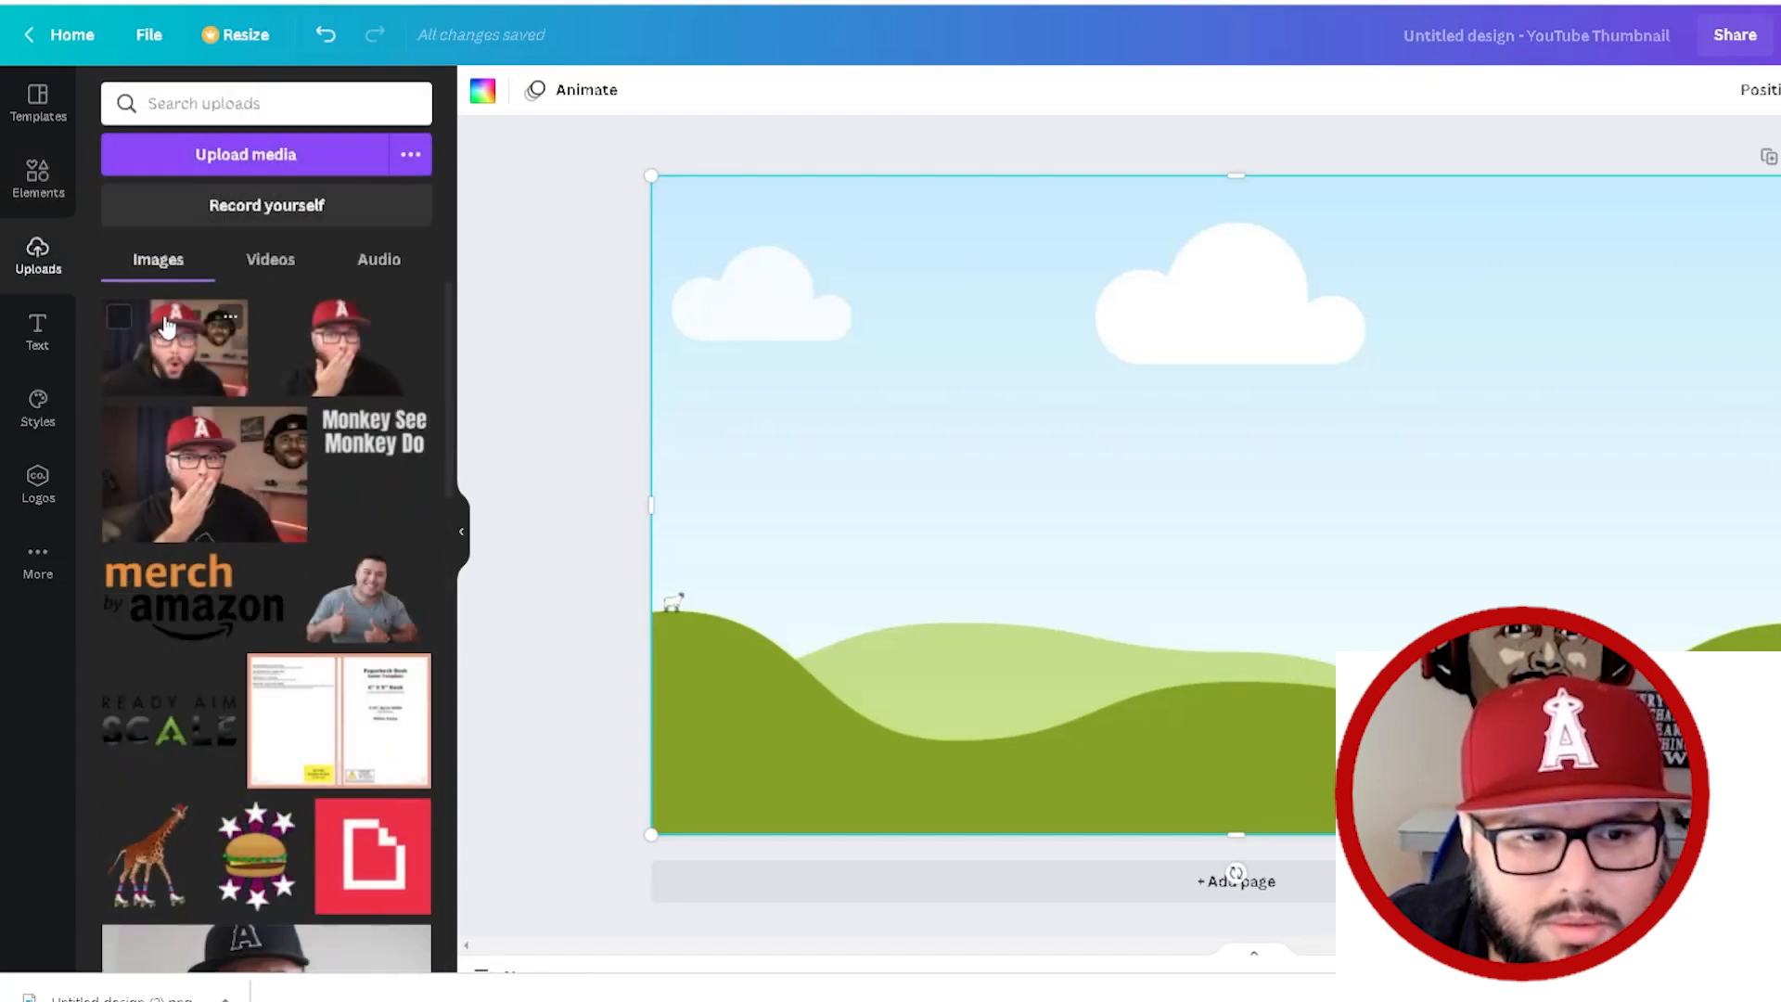
pyautogui.click(174, 346)
pyautogui.moveTo(1254, 446)
pyautogui.mouseDown()
pyautogui.moveTo(1227, 431)
pyautogui.moveTo(1280, 430)
pyautogui.mouseUp()
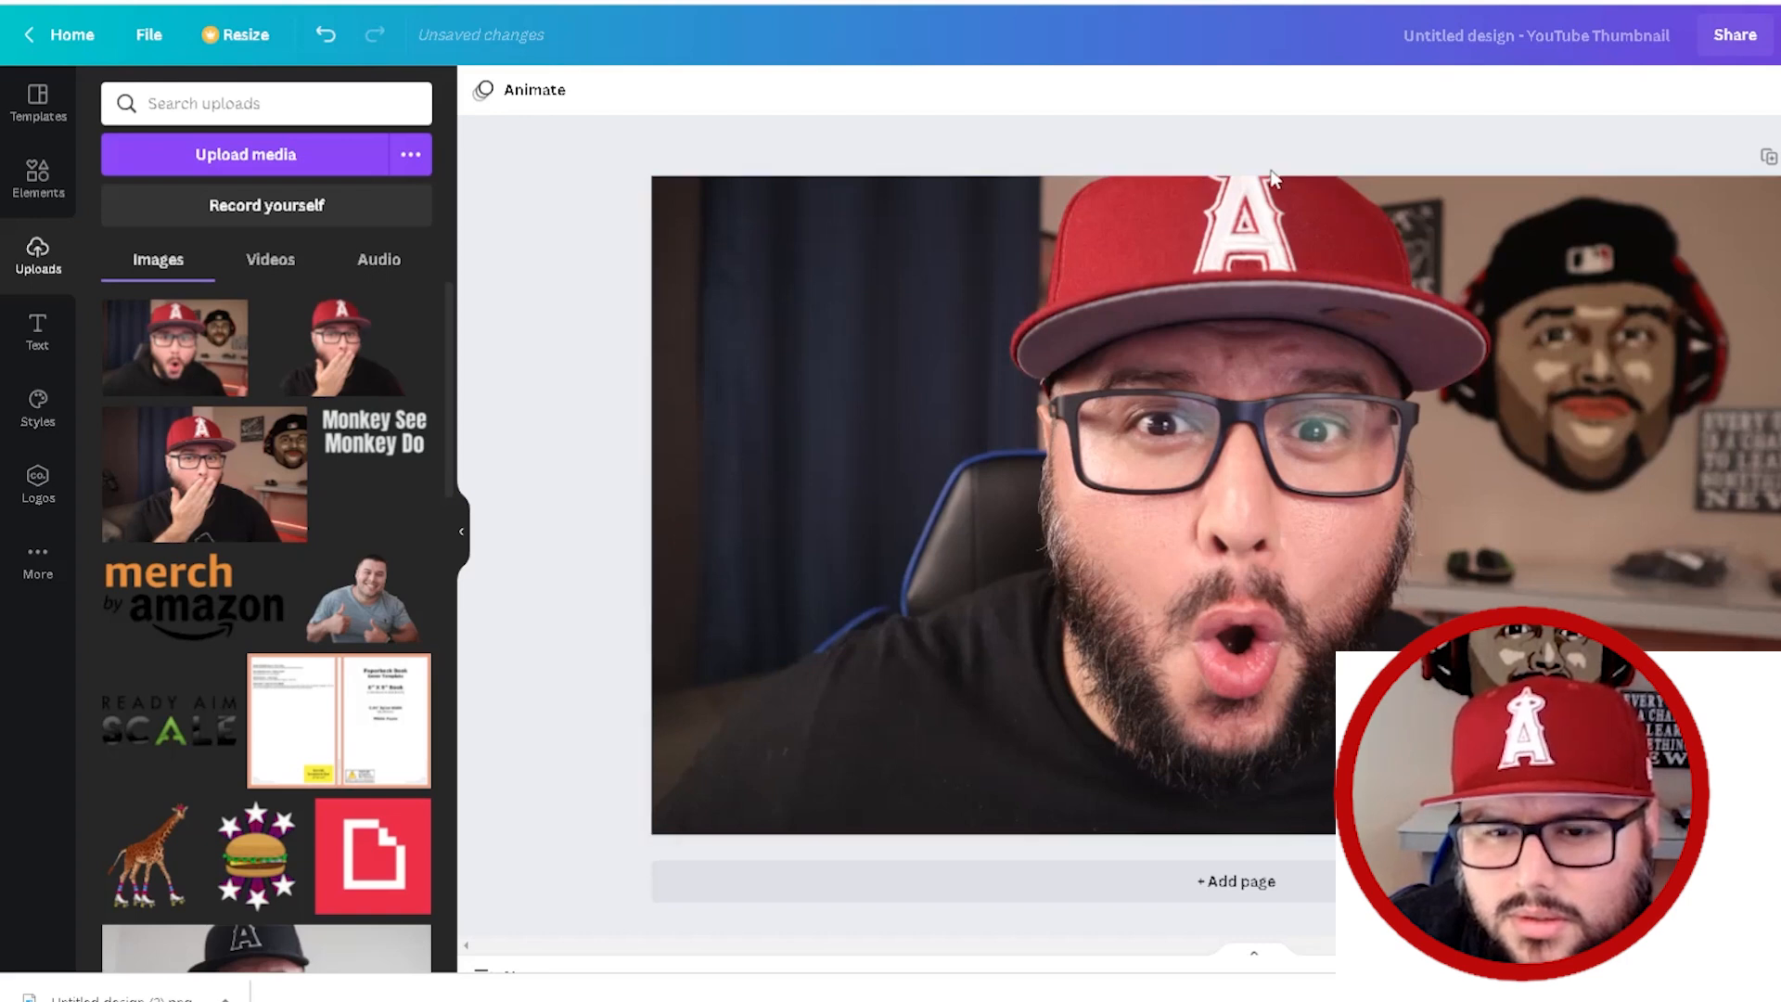
pyautogui.click(1233, 280)
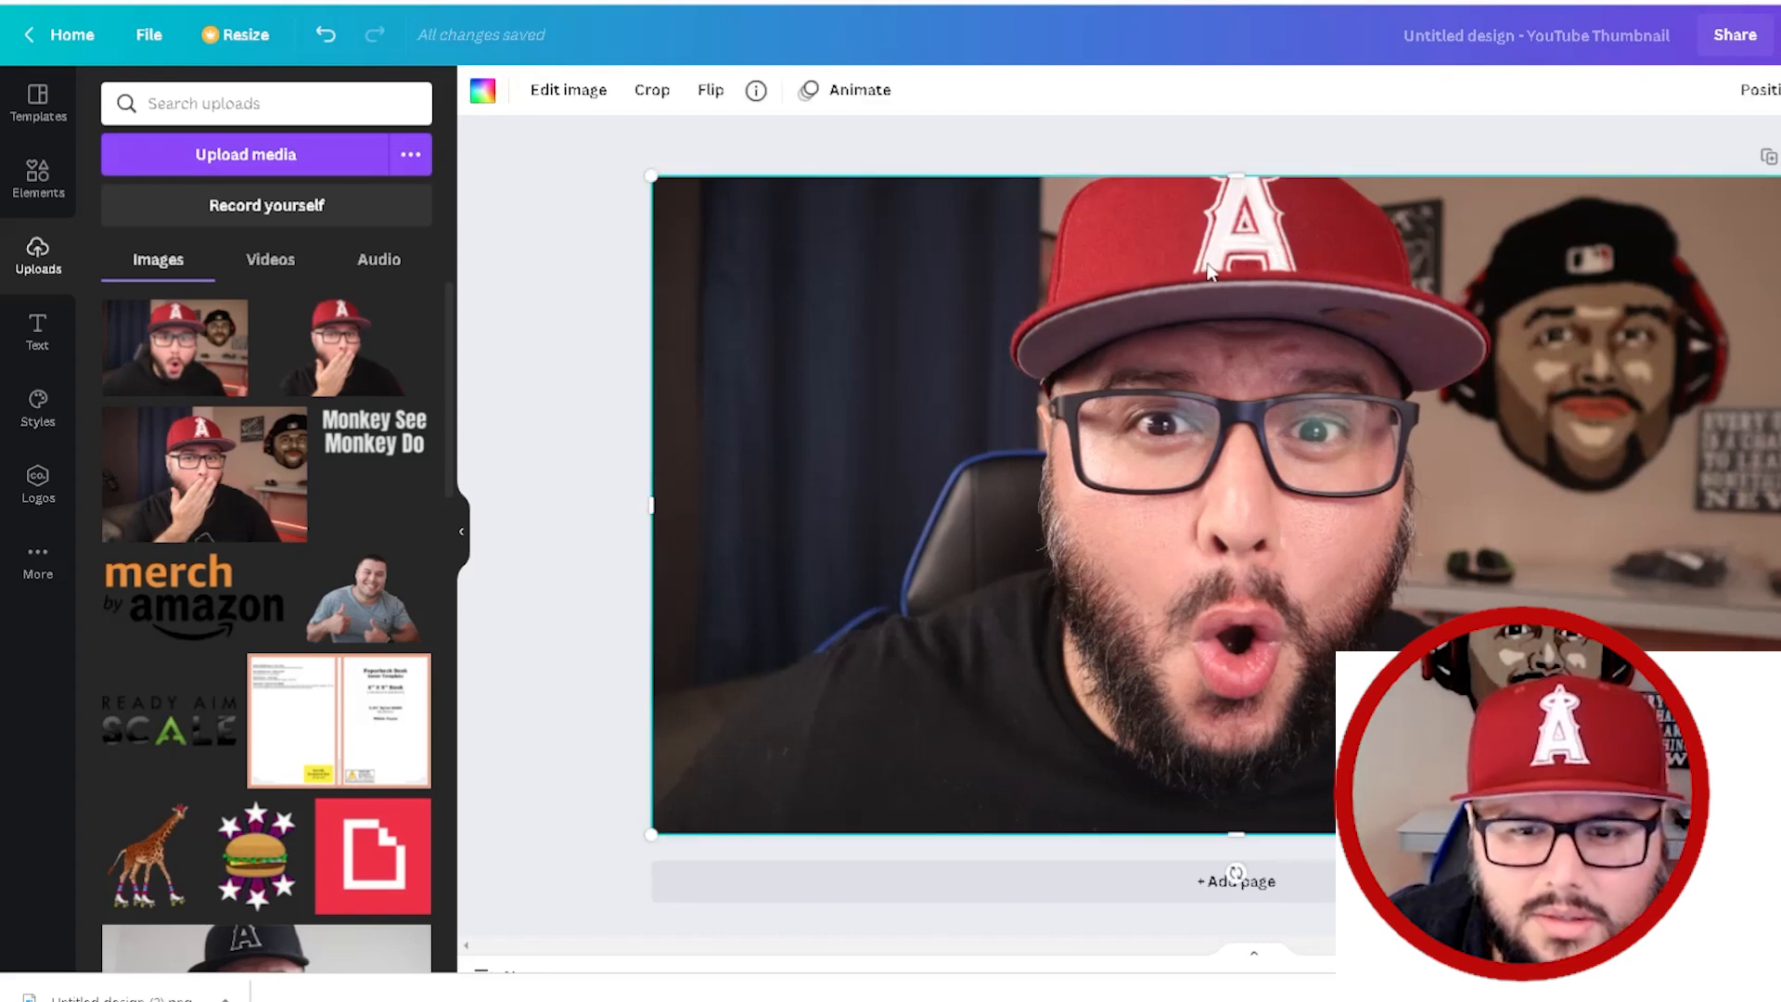
# Delete the full-page photo and its grid, place the uploaded wow!.JPG photo on the page and remove its background
pyautogui.press('Delete')
pyautogui.press('Delete')
pyautogui.click(195, 381)
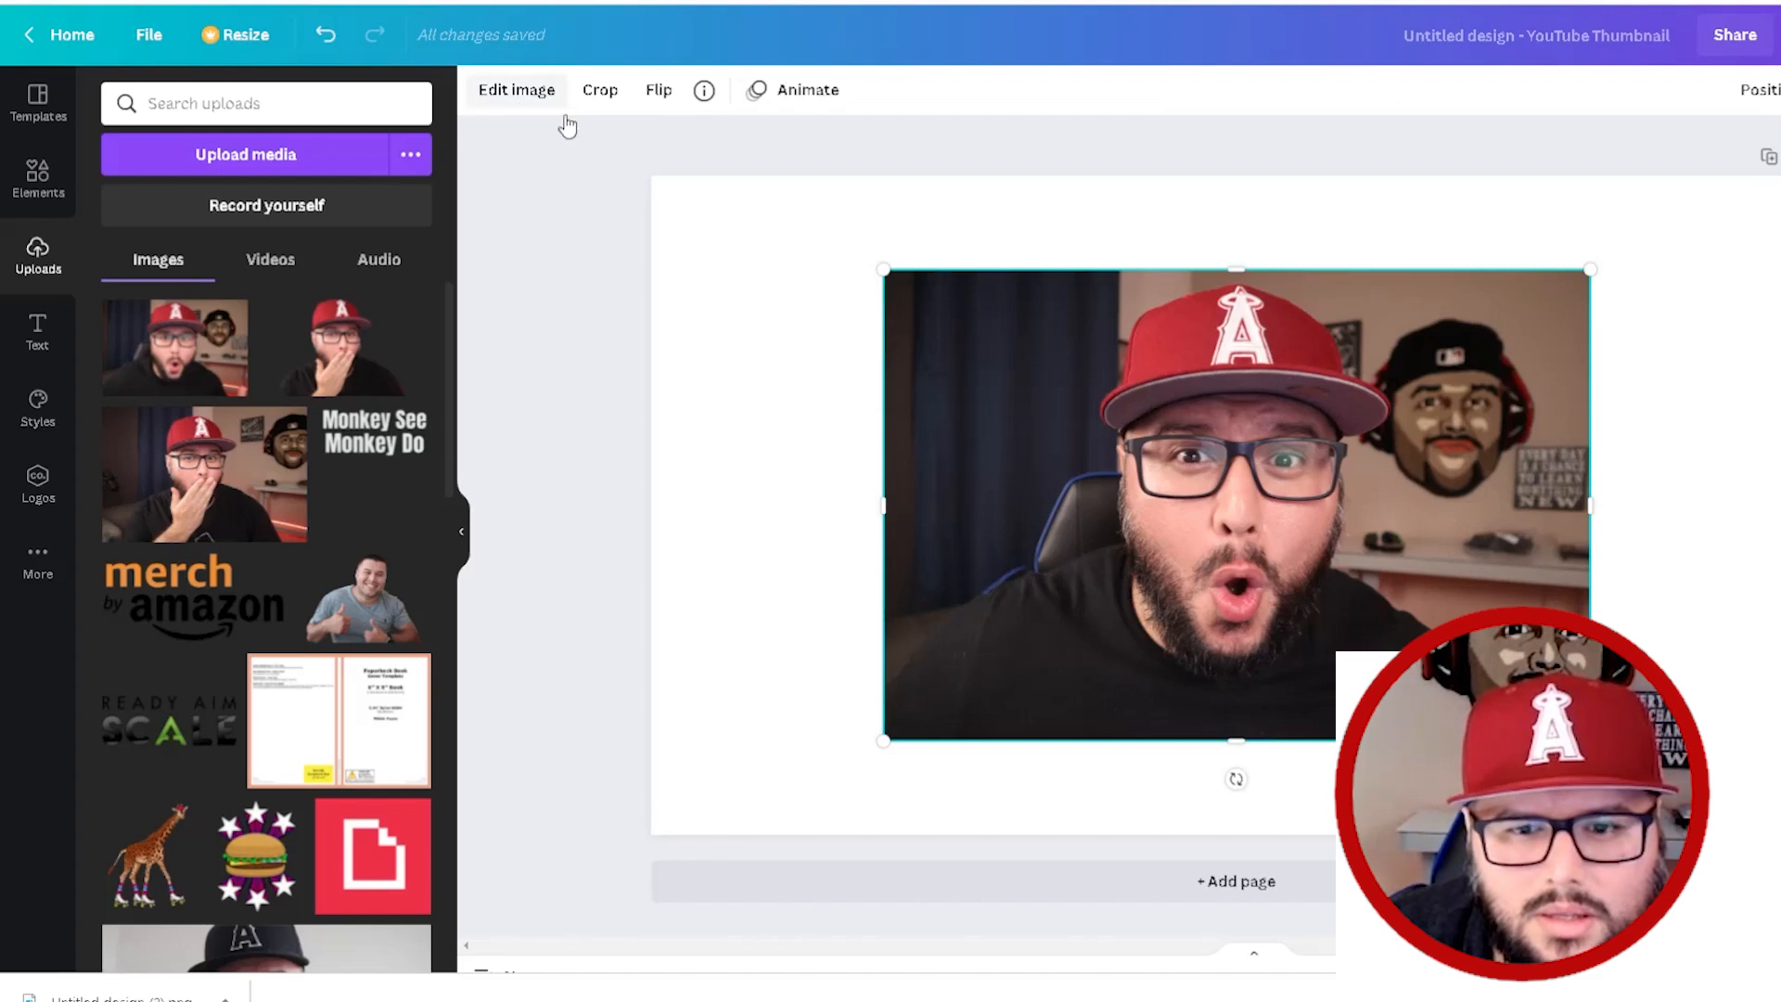
pyautogui.click(511, 93)
pyautogui.click(151, 271)
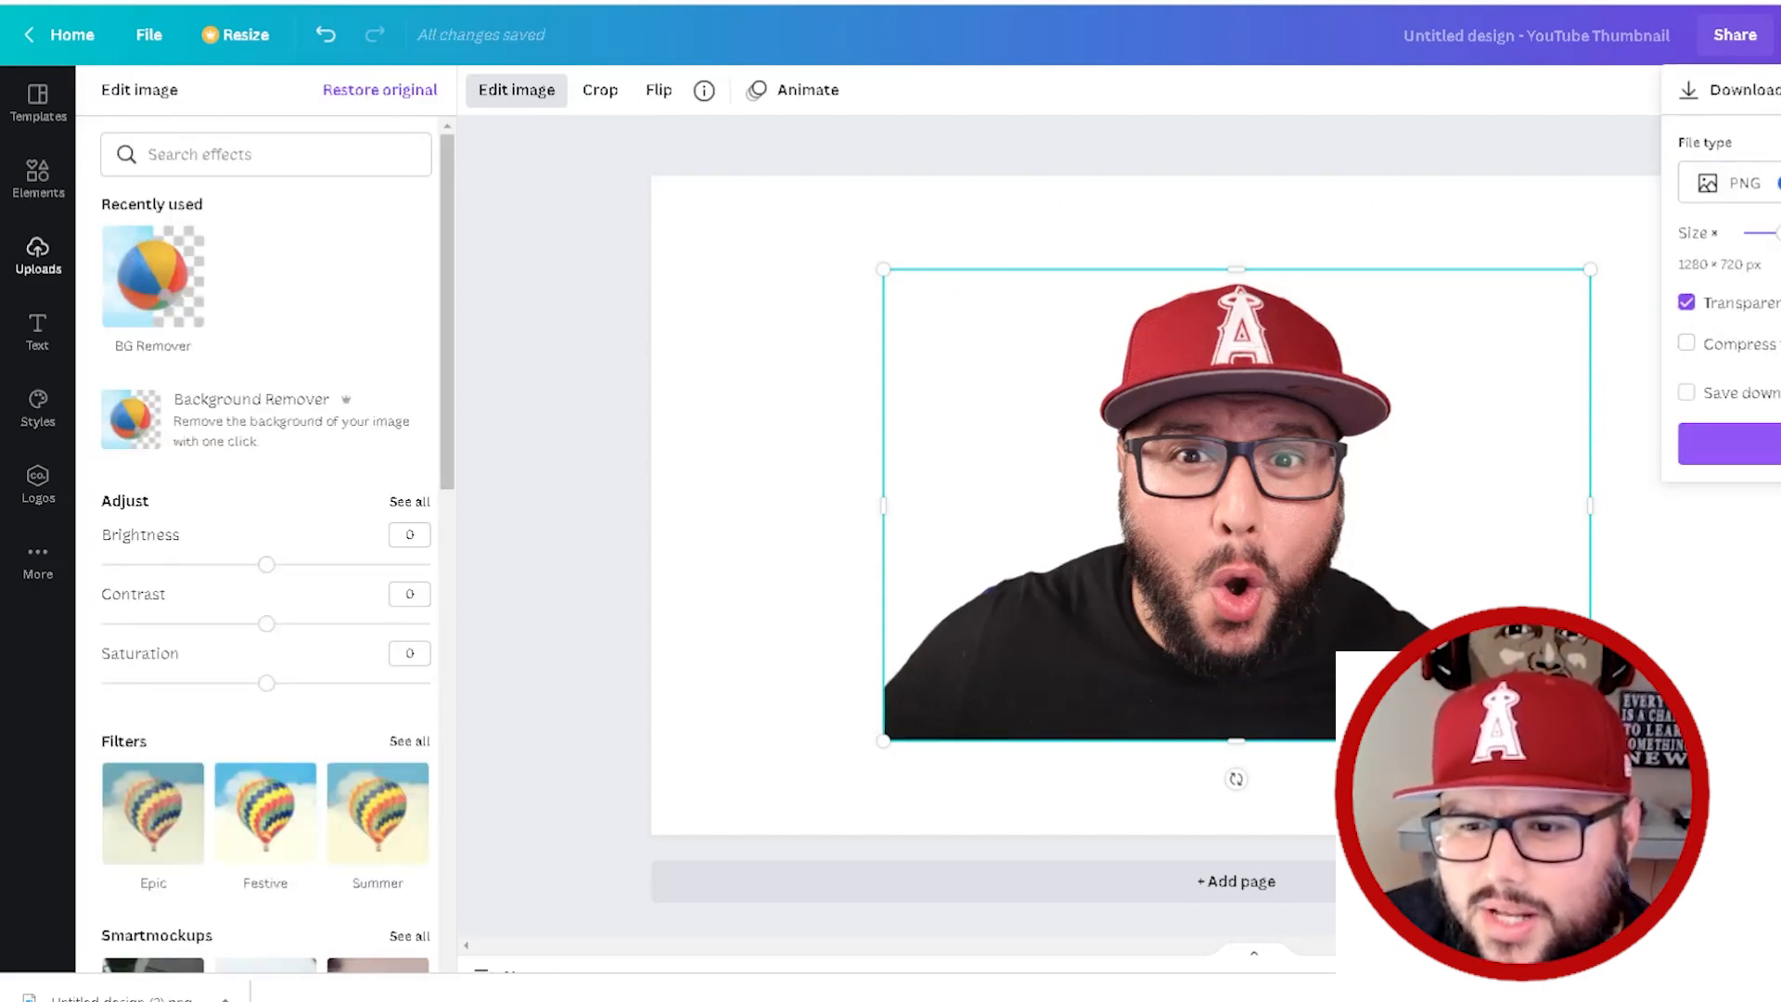
# Download the cut-out as a transparent 1280 × 720 px PNG and return to the uploaded media
pyautogui.click(1727, 443)
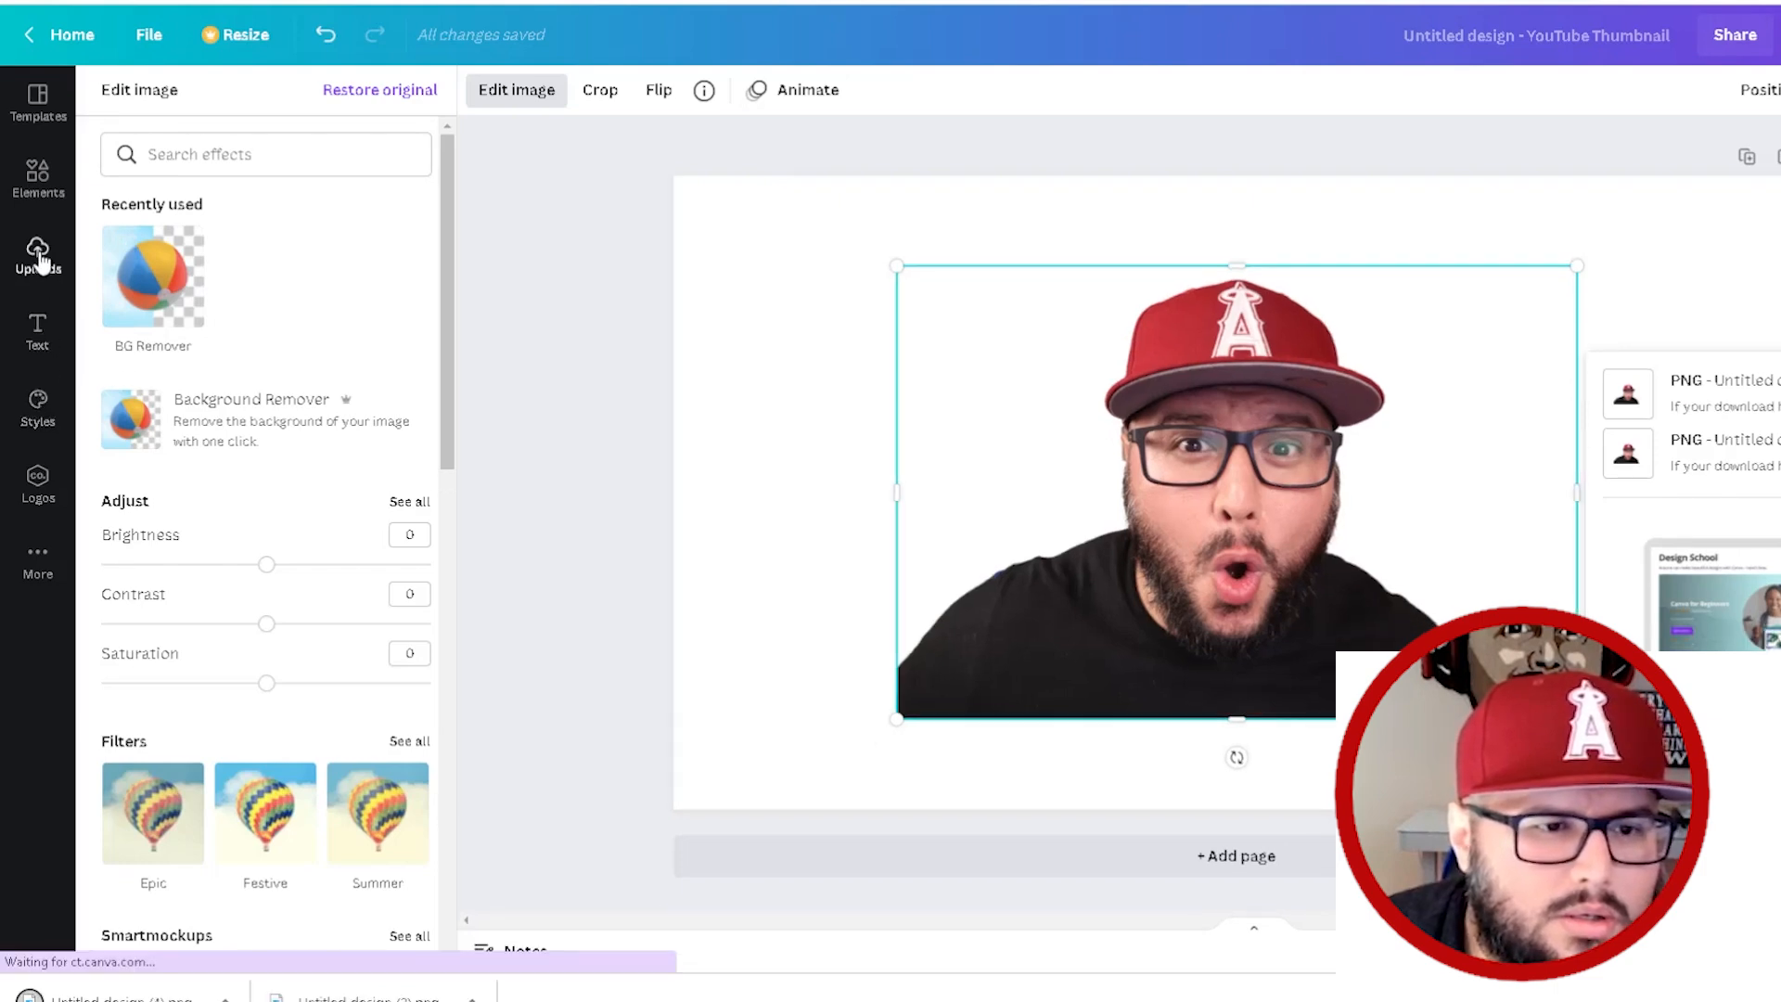
pyautogui.click(37, 252)
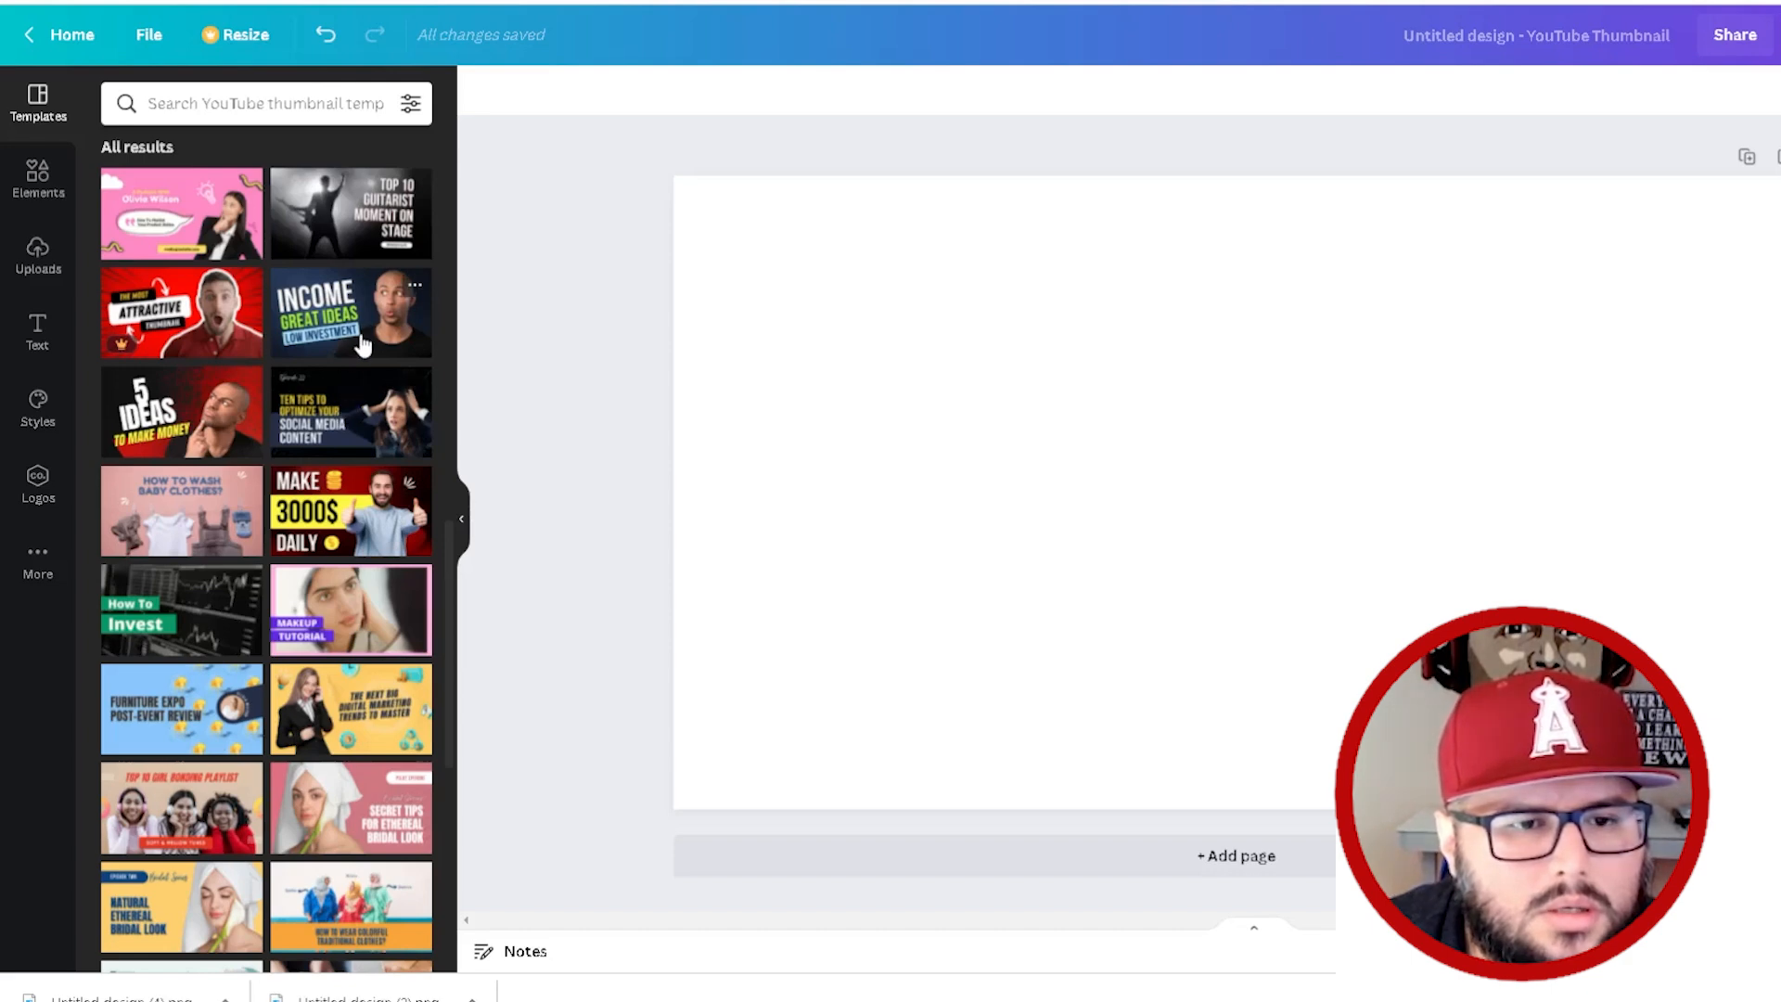
# Apply the "Income Great Ideas Low Investment" template and delete the man's photo from it
pyautogui.click(362, 346)
pyautogui.click(1078, 360)
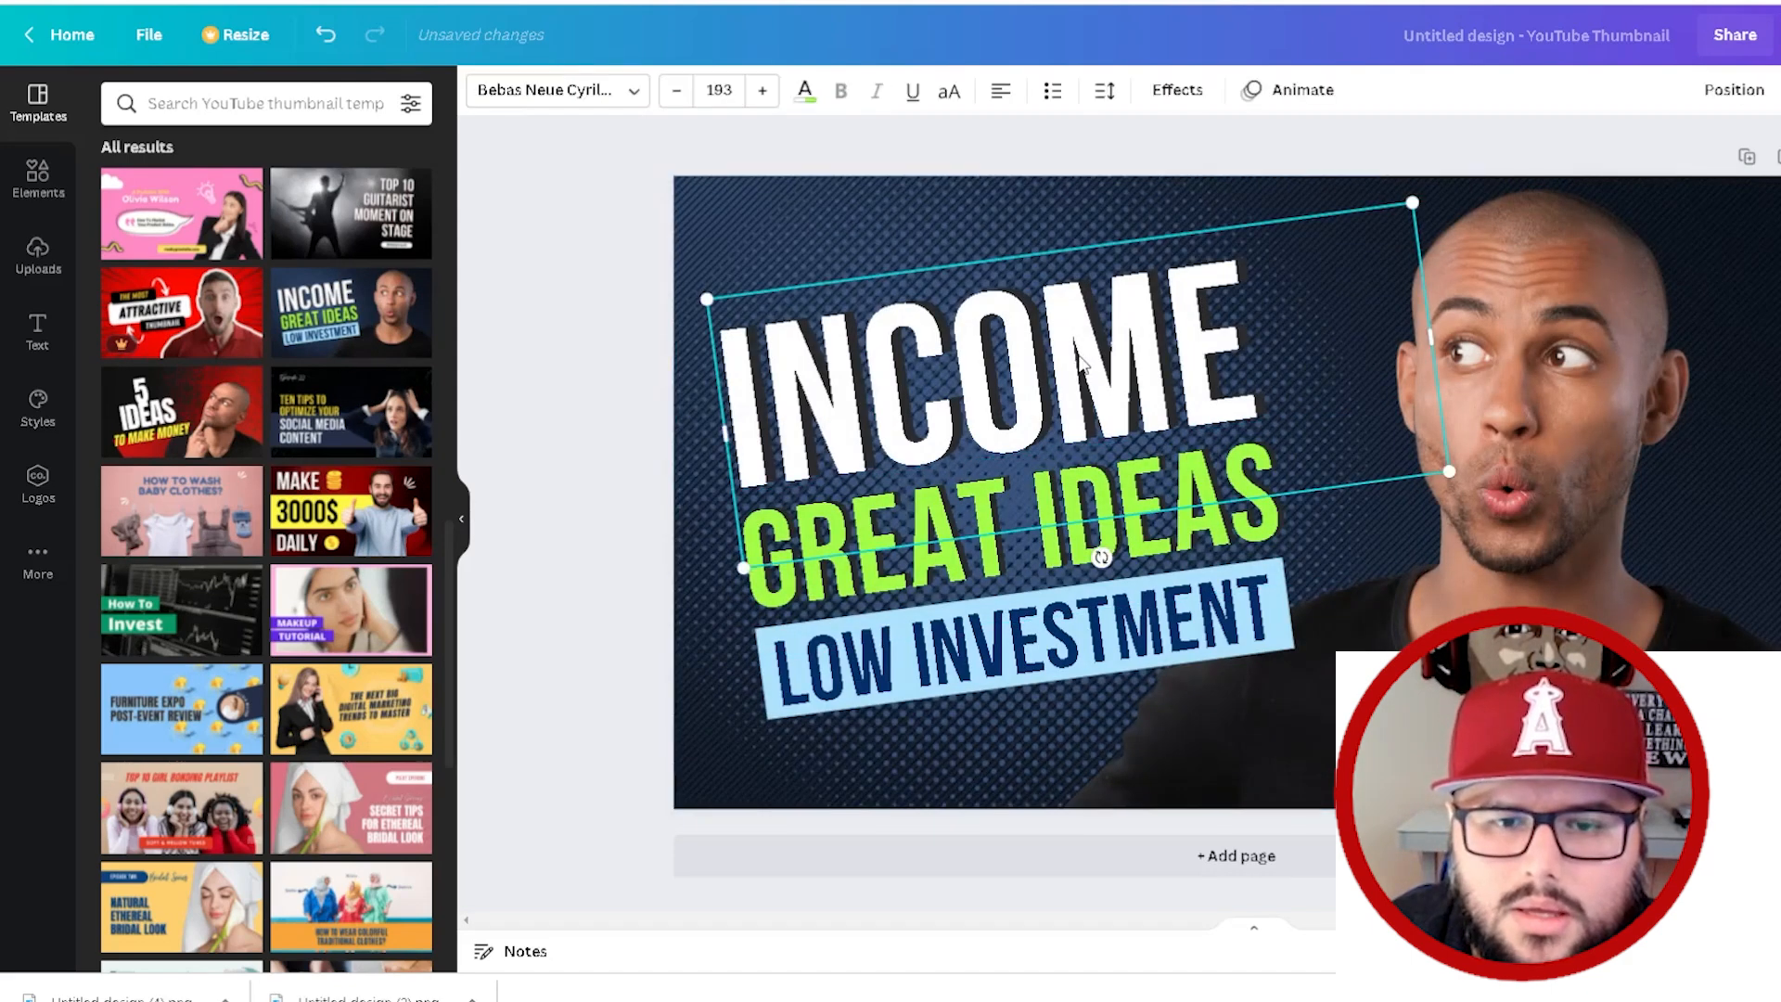
pyautogui.click(1524, 382)
pyautogui.press('Delete')
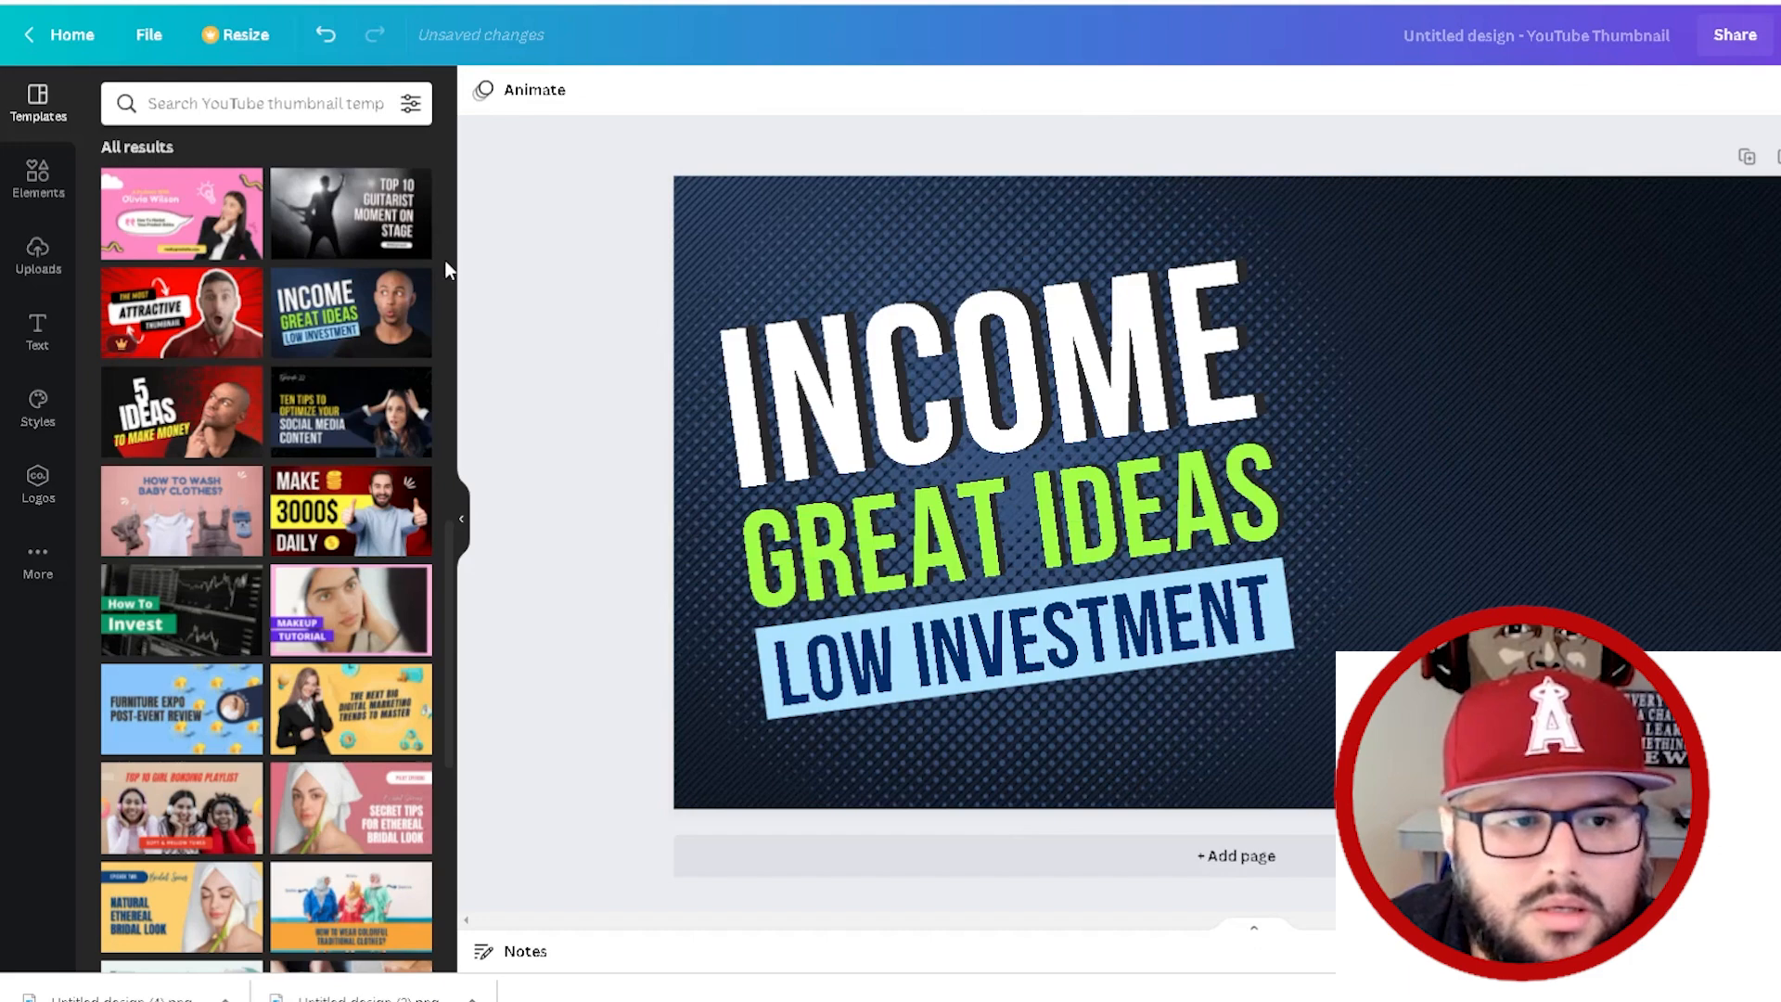
# Place the uploaded transparent wow cut-out on the template and enlarge it to fill the area beside the titles, down to the page's lower edge
pyautogui.click(38, 256)
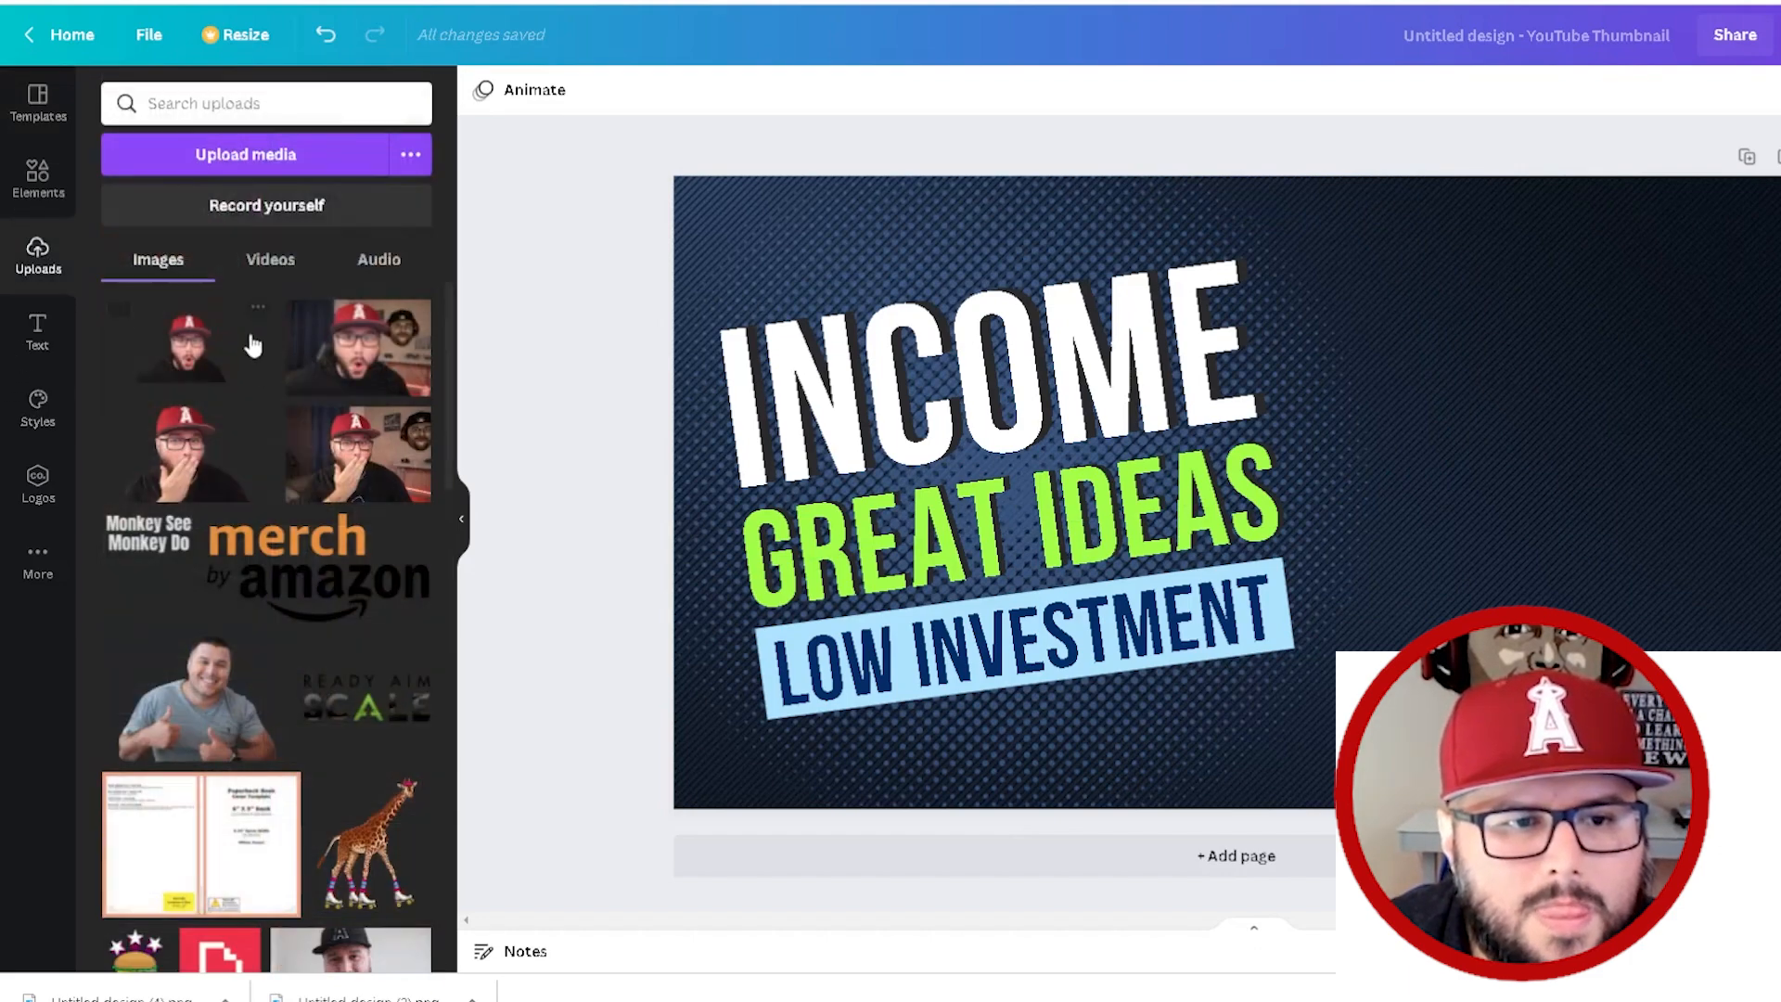
pyautogui.click(173, 345)
pyautogui.moveTo(1617, 280); pyautogui.dragTo(1779, 168)
pyautogui.moveTo(1364, 381)
pyautogui.mouseDown()
pyautogui.moveTo(1432, 334)
pyautogui.moveTo(1403, 314)
pyautogui.moveTo(1323, 369)
pyautogui.moveTo(1341, 380)
pyautogui.mouseUp()
pyautogui.click(1496, 555)
pyautogui.moveTo(1513, 572); pyautogui.dragTo(1766, 630)
pyautogui.moveTo(1592, 766); pyautogui.dragTo(1592, 918)
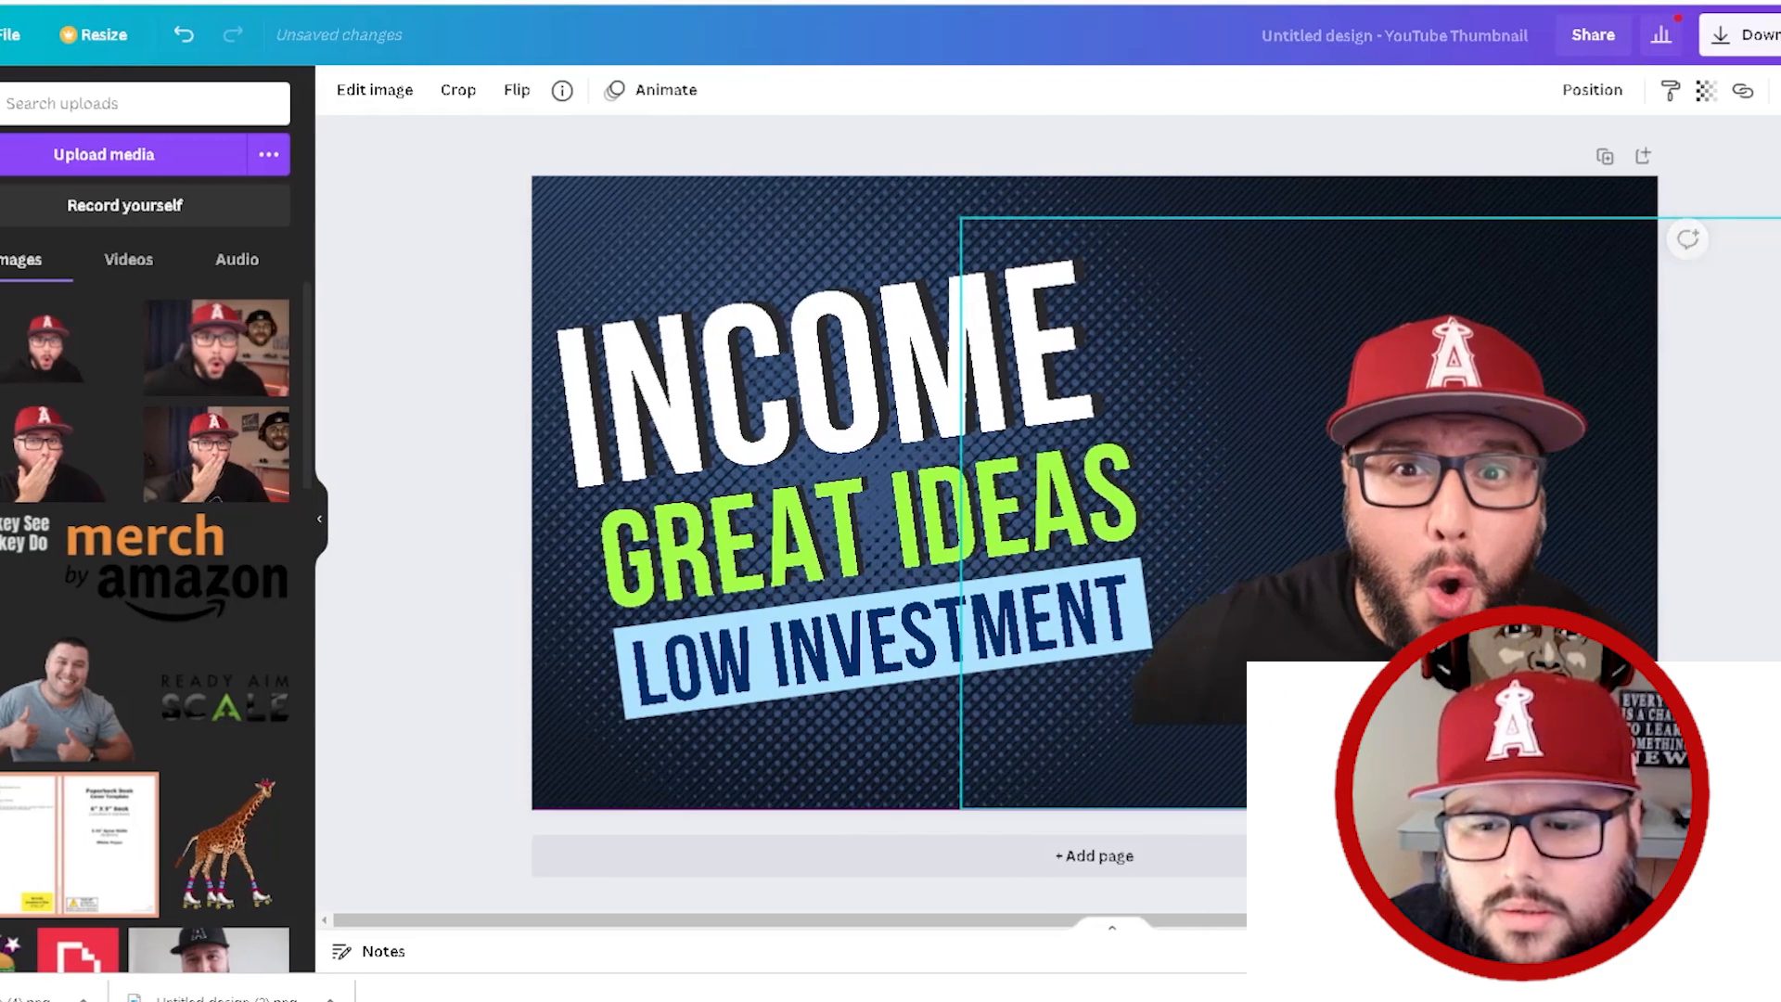
pyautogui.moveTo(1355, 223); pyautogui.dragTo(1385, 122)
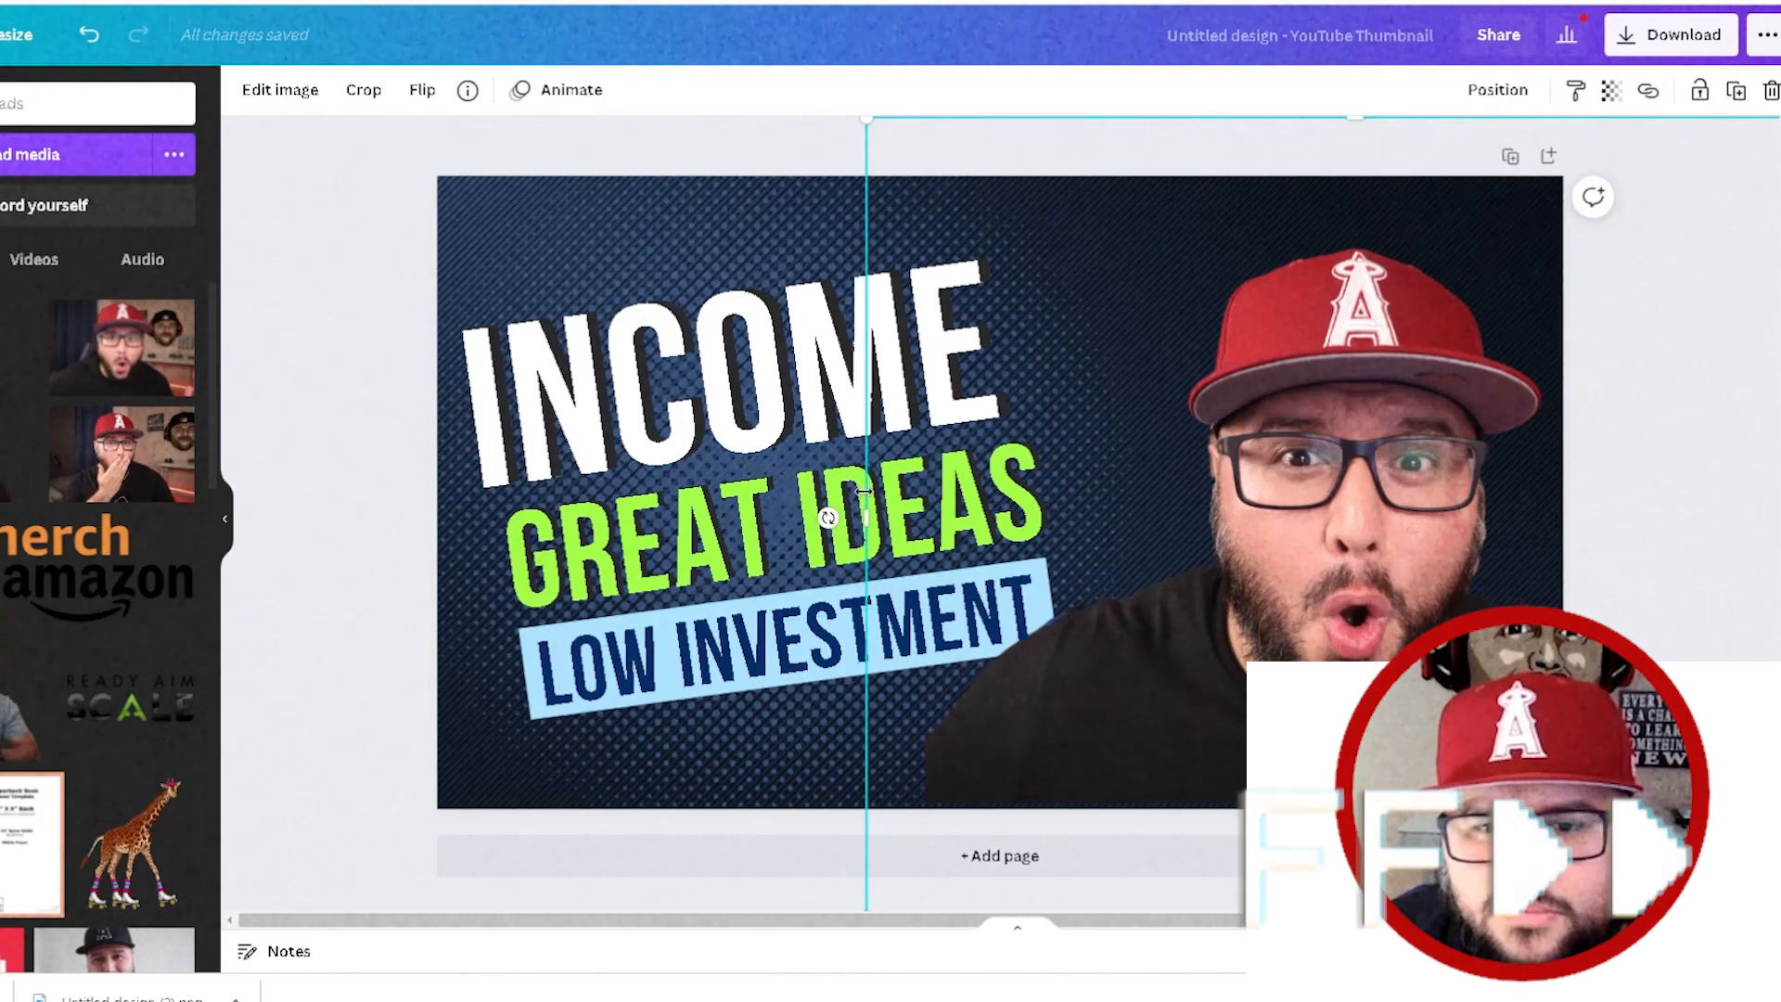
# Replace the white title INCOME with CANVA
pyautogui.click(1654, 364)
pyautogui.click(837, 385)
pyautogui.doubleClick(837, 386)
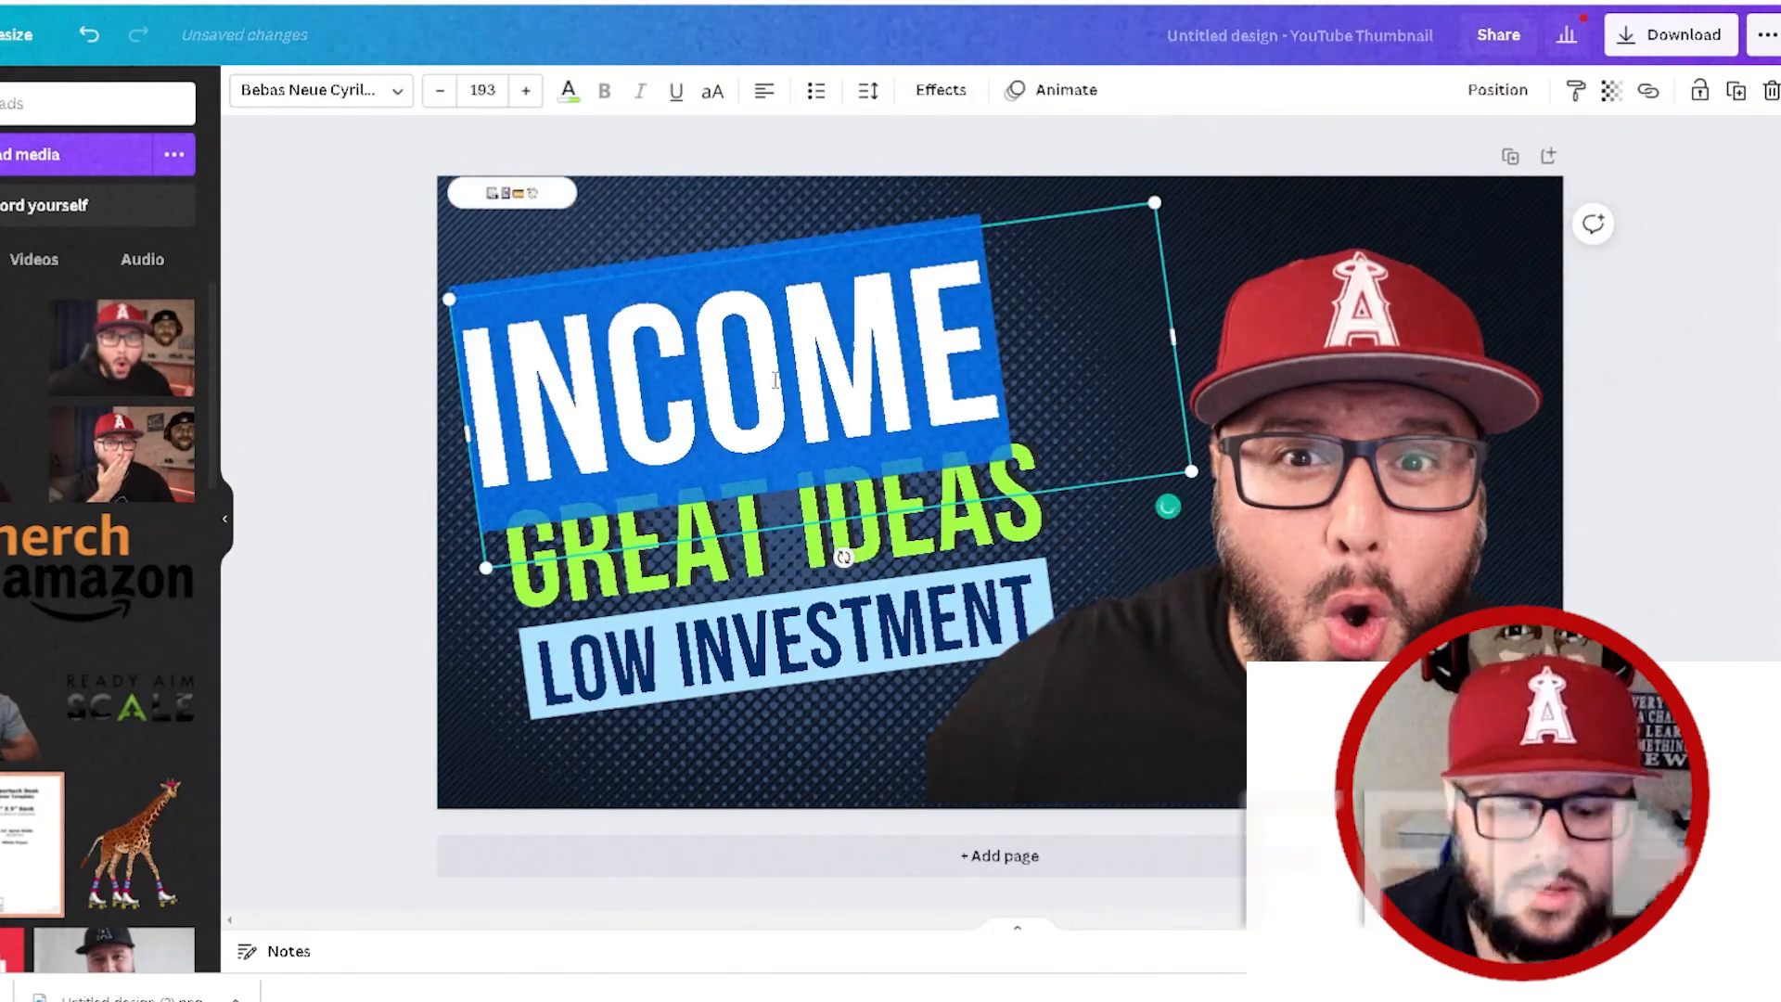
pyautogui.write('CAN')
pyautogui.press('BackSpace')
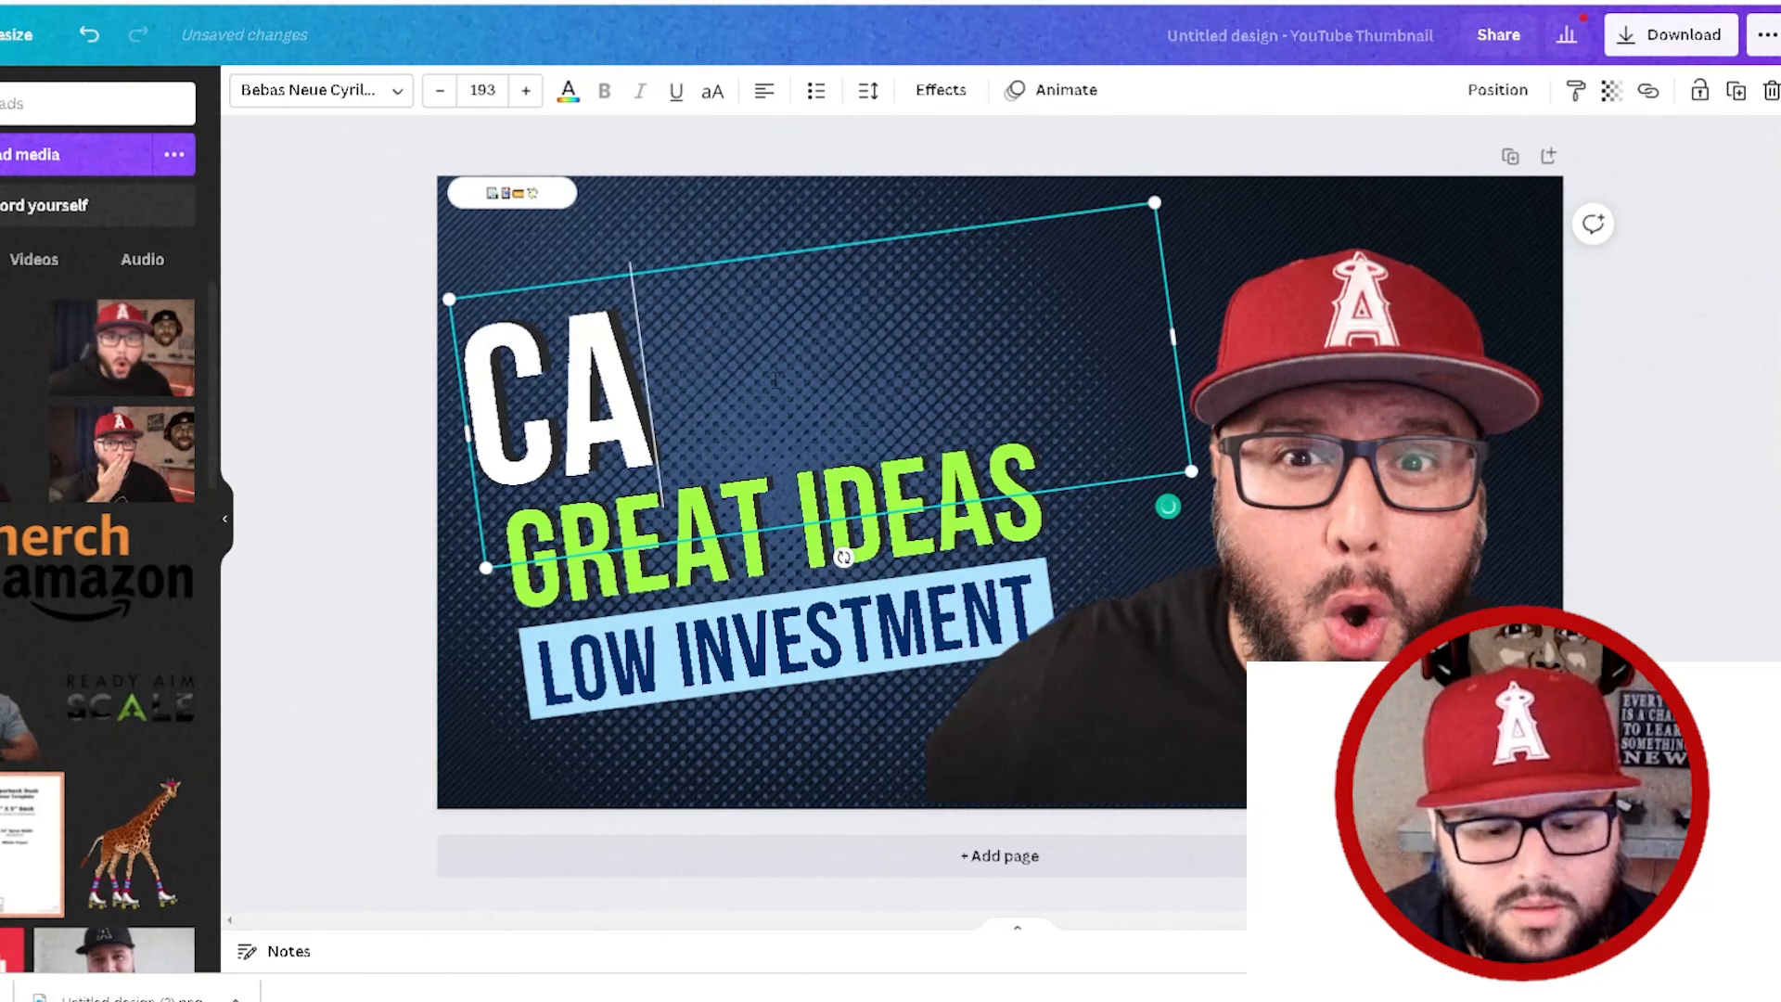
pyautogui.write('NVA')
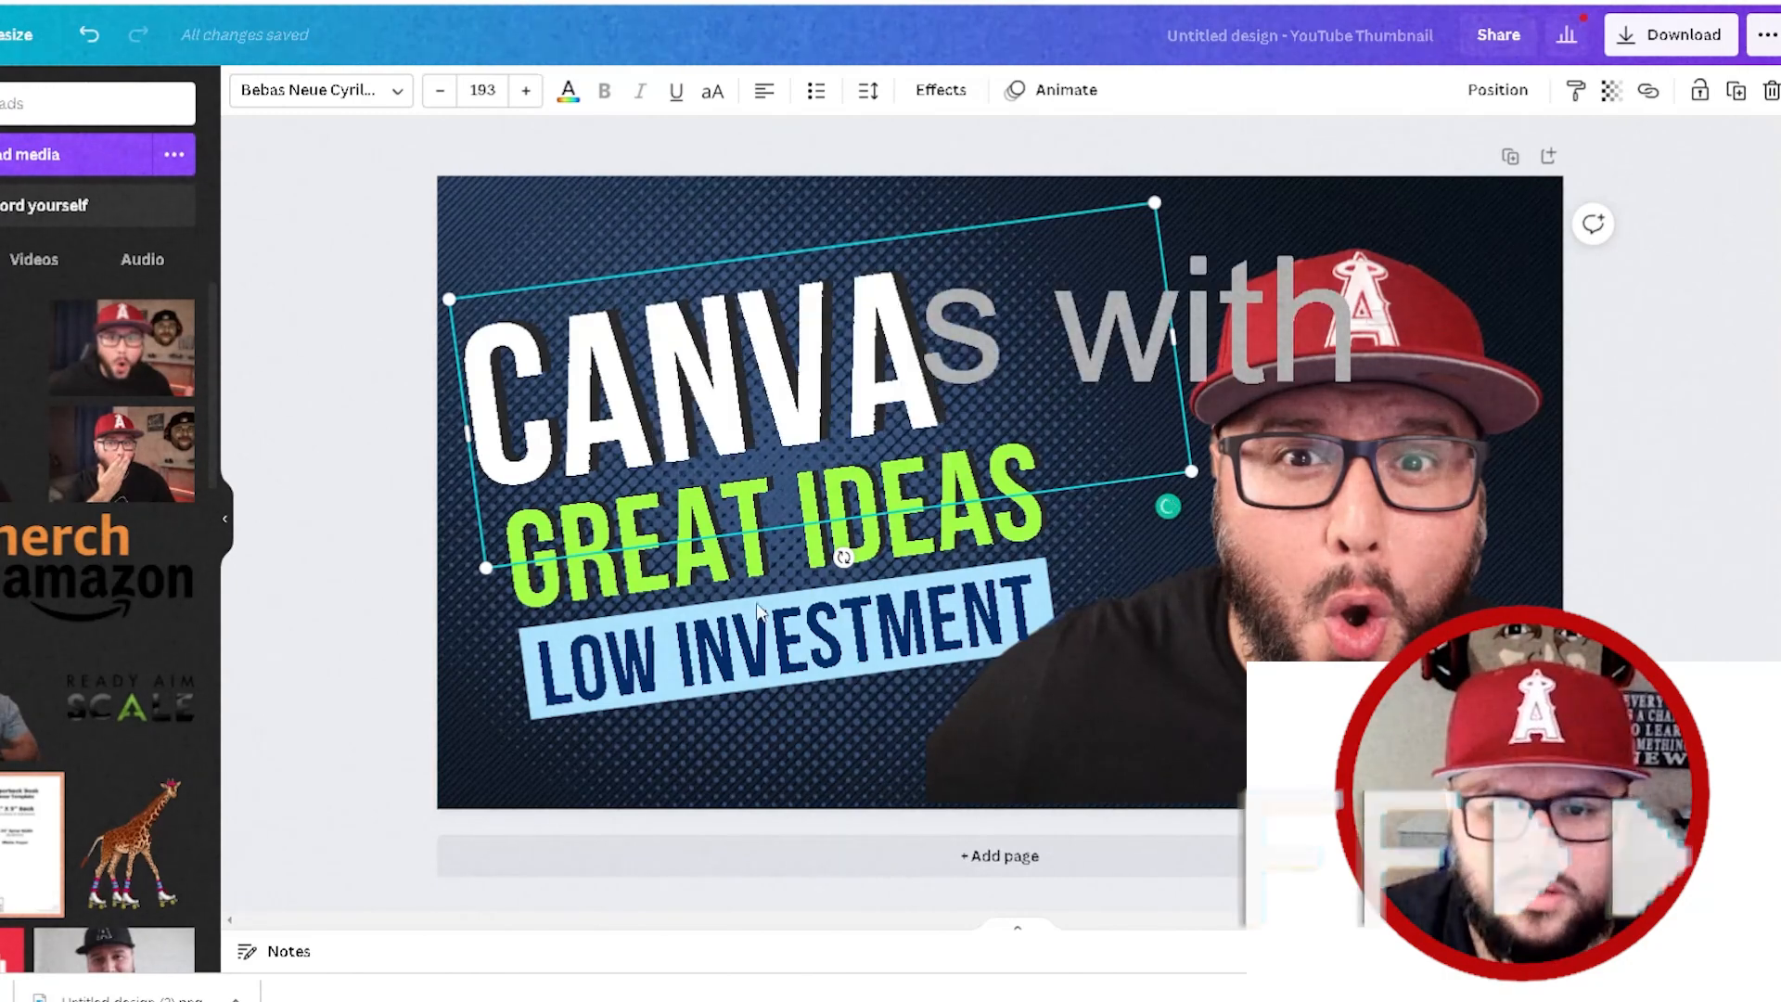
# Replace the green title GREAT IDEAS with YOUTUBE and the LOW INVESTMENT text with THUMBNAIL
pyautogui.click(714, 538)
pyautogui.doubleClick(712, 538)
pyautogui.write('YOUTUBE')
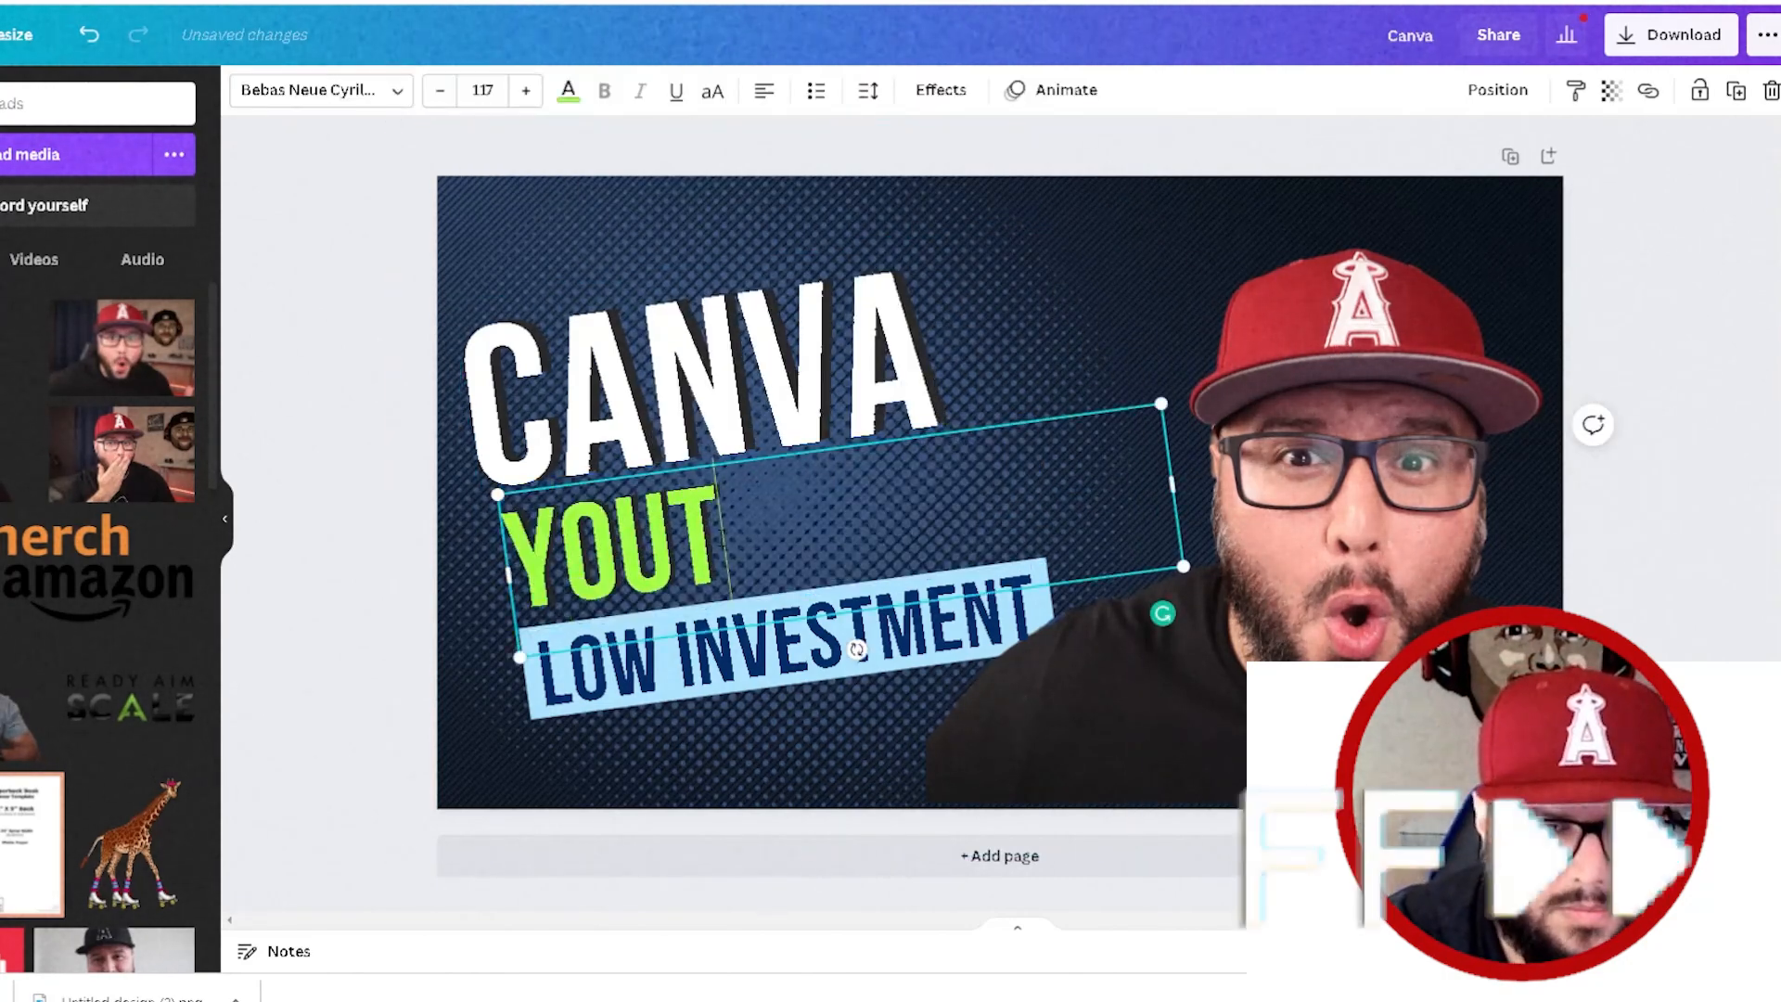
pyautogui.doubleClick(723, 674)
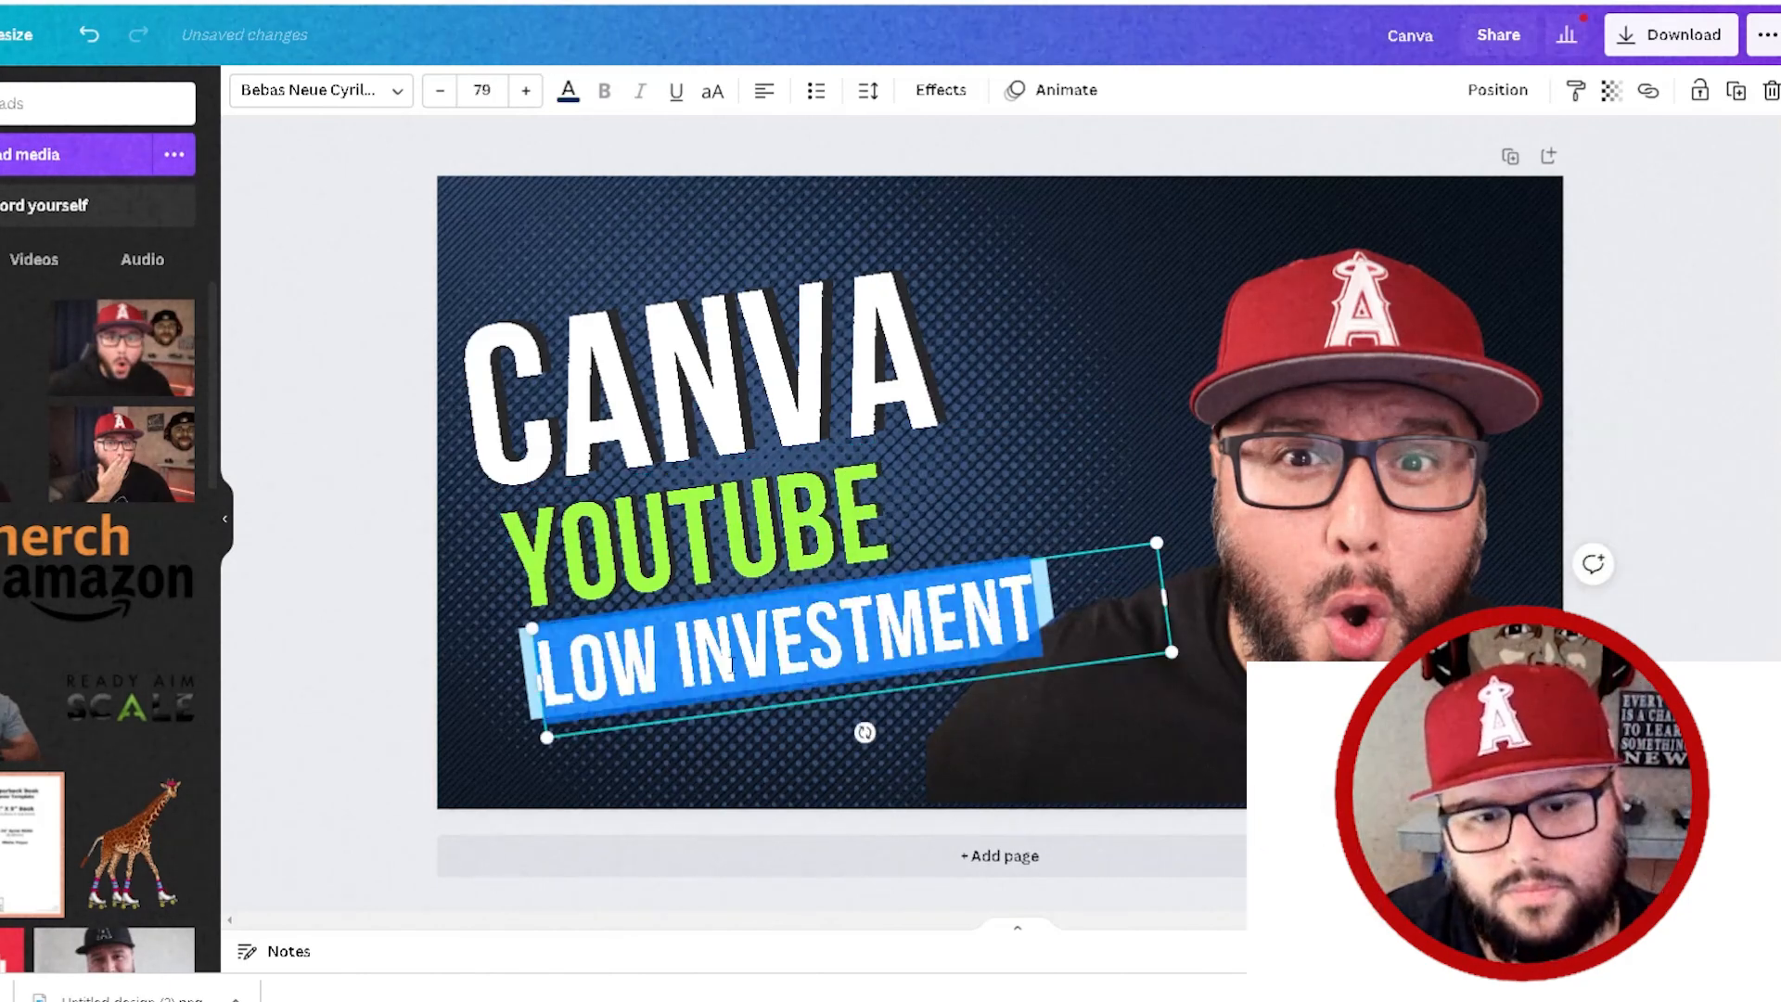
pyautogui.write('THUMBNAIL')
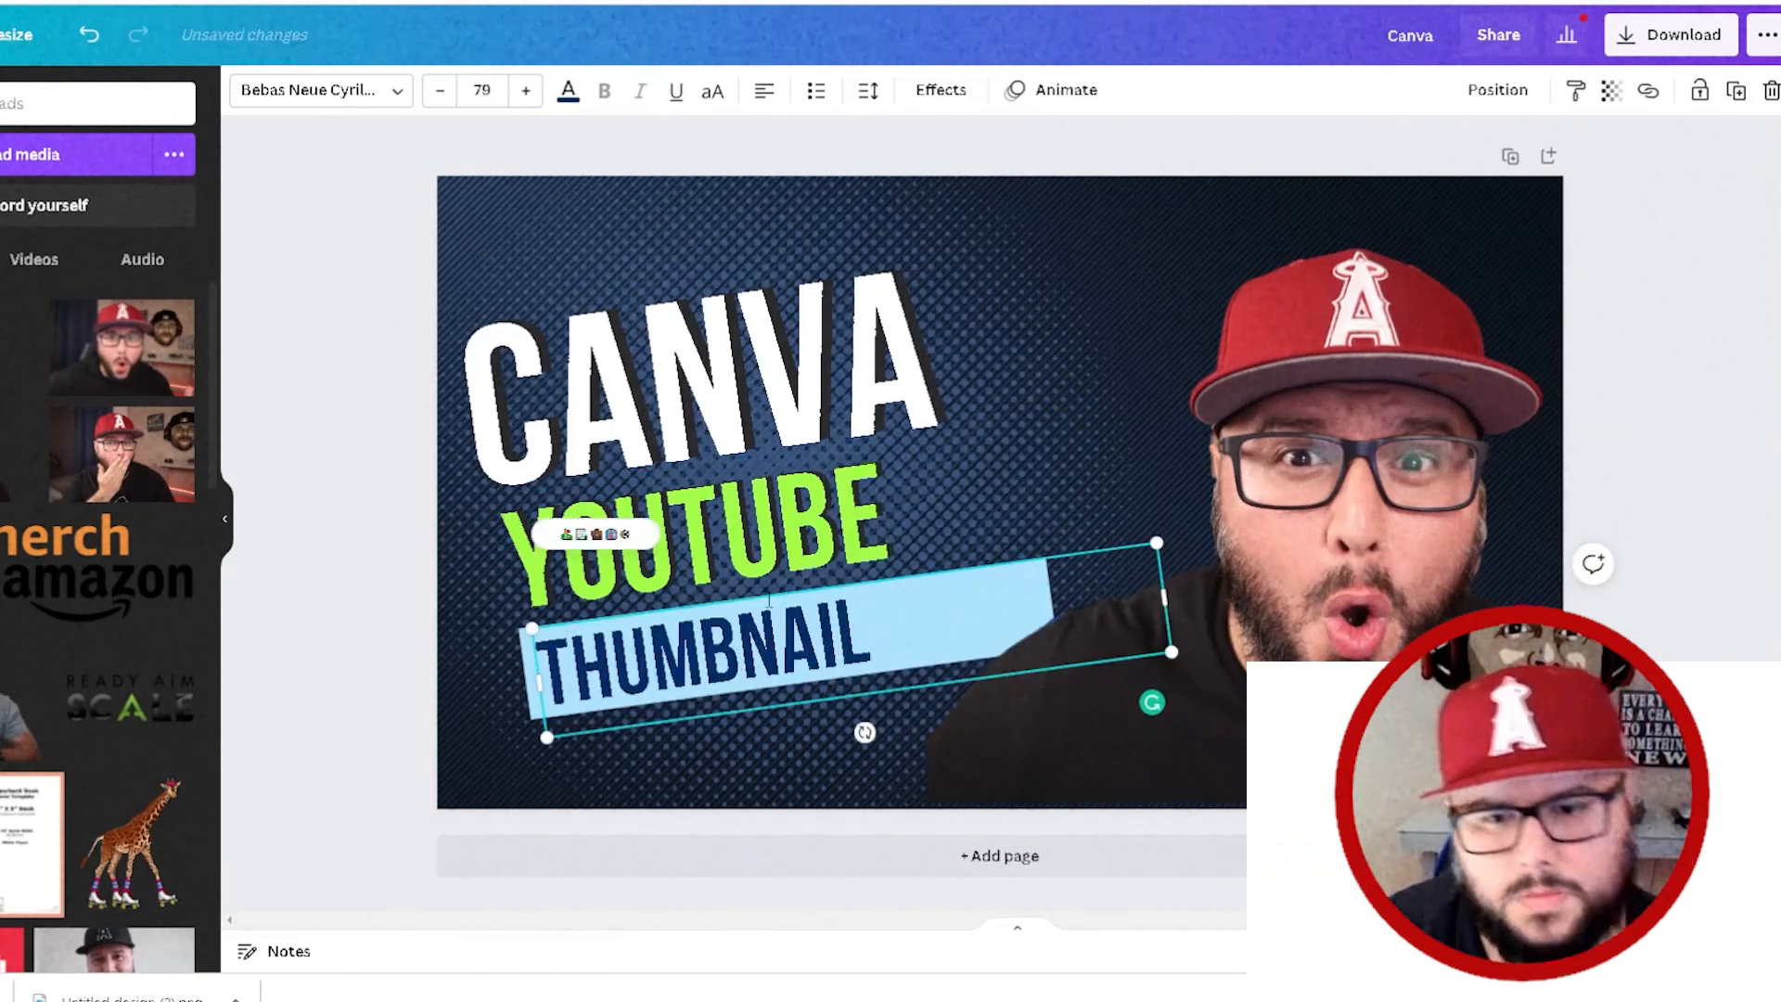
# Narrow the THUMBNAIL text box, shorten the light-blue bar behind it and centre the text on the bar
pyautogui.moveTo(1164, 599); pyautogui.dragTo(968, 608)
pyautogui.doubleClick(1026, 601)
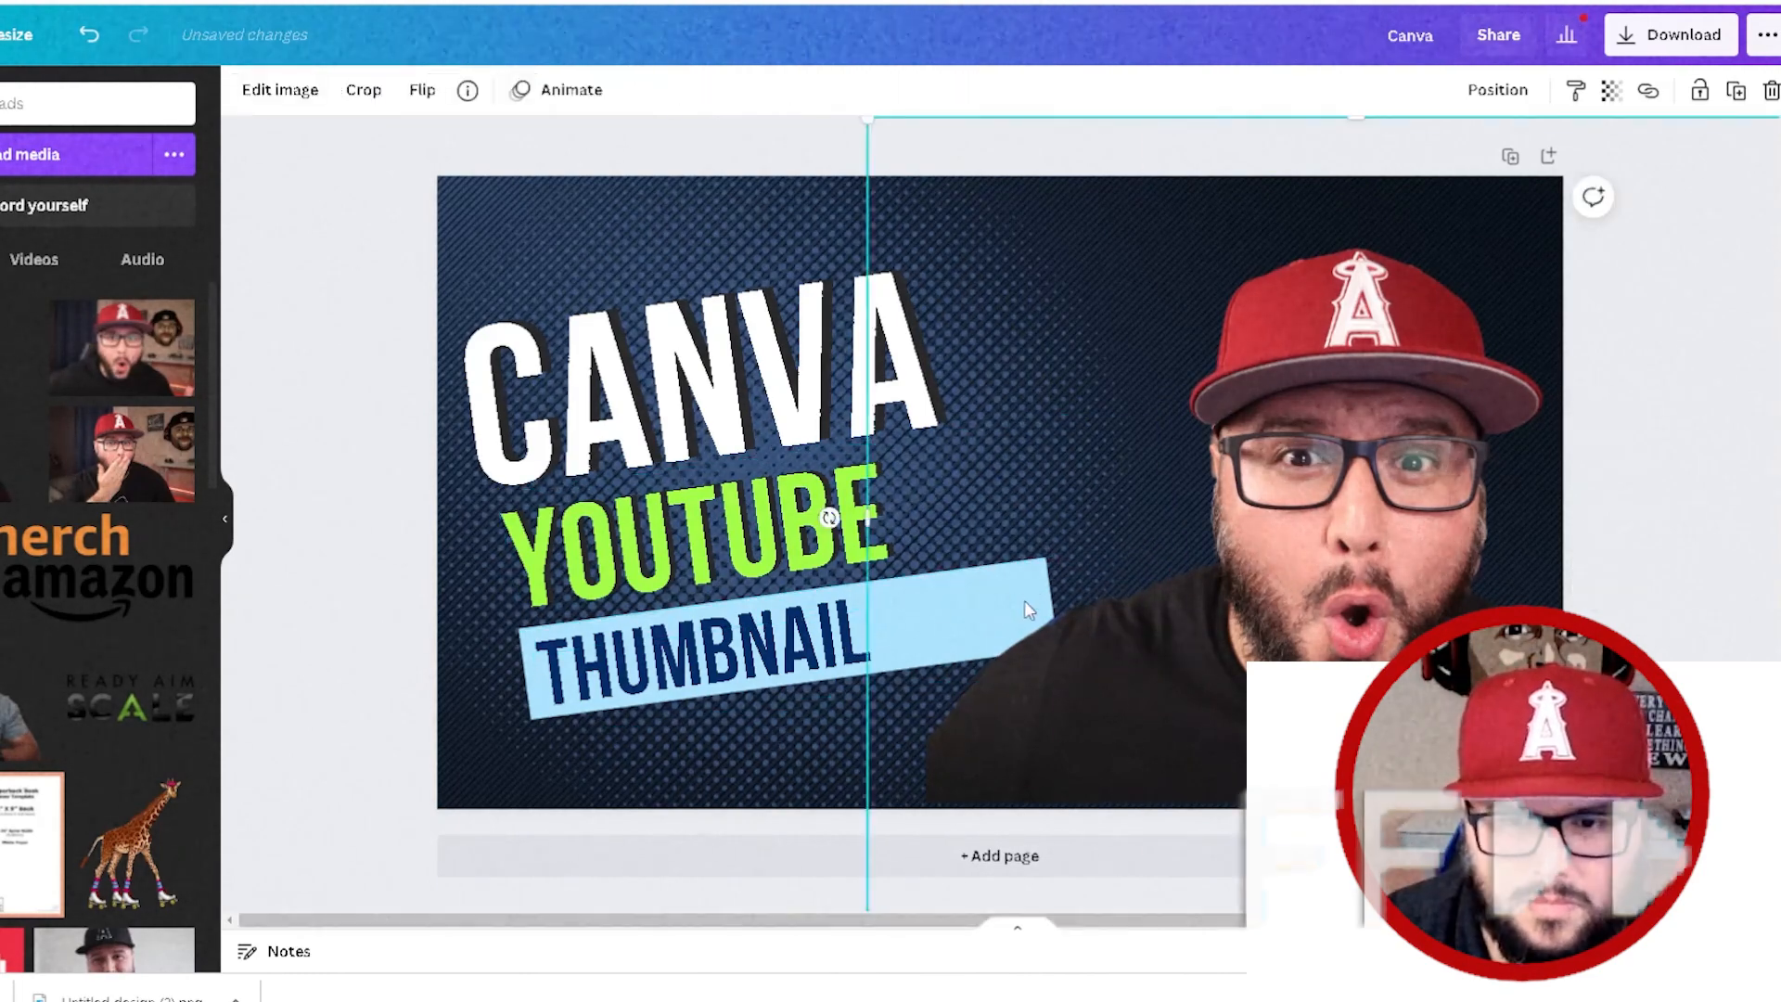
pyautogui.click(537, 691)
pyautogui.click(537, 690)
pyautogui.moveTo(1052, 605); pyautogui.dragTo(950, 617)
pyautogui.moveTo(756, 641); pyautogui.dragTo(787, 635)
# Narrow the YOUTUBE text box, then slightly enlarge the CANVA title and shift it up and to the left
pyautogui.click(1067, 534)
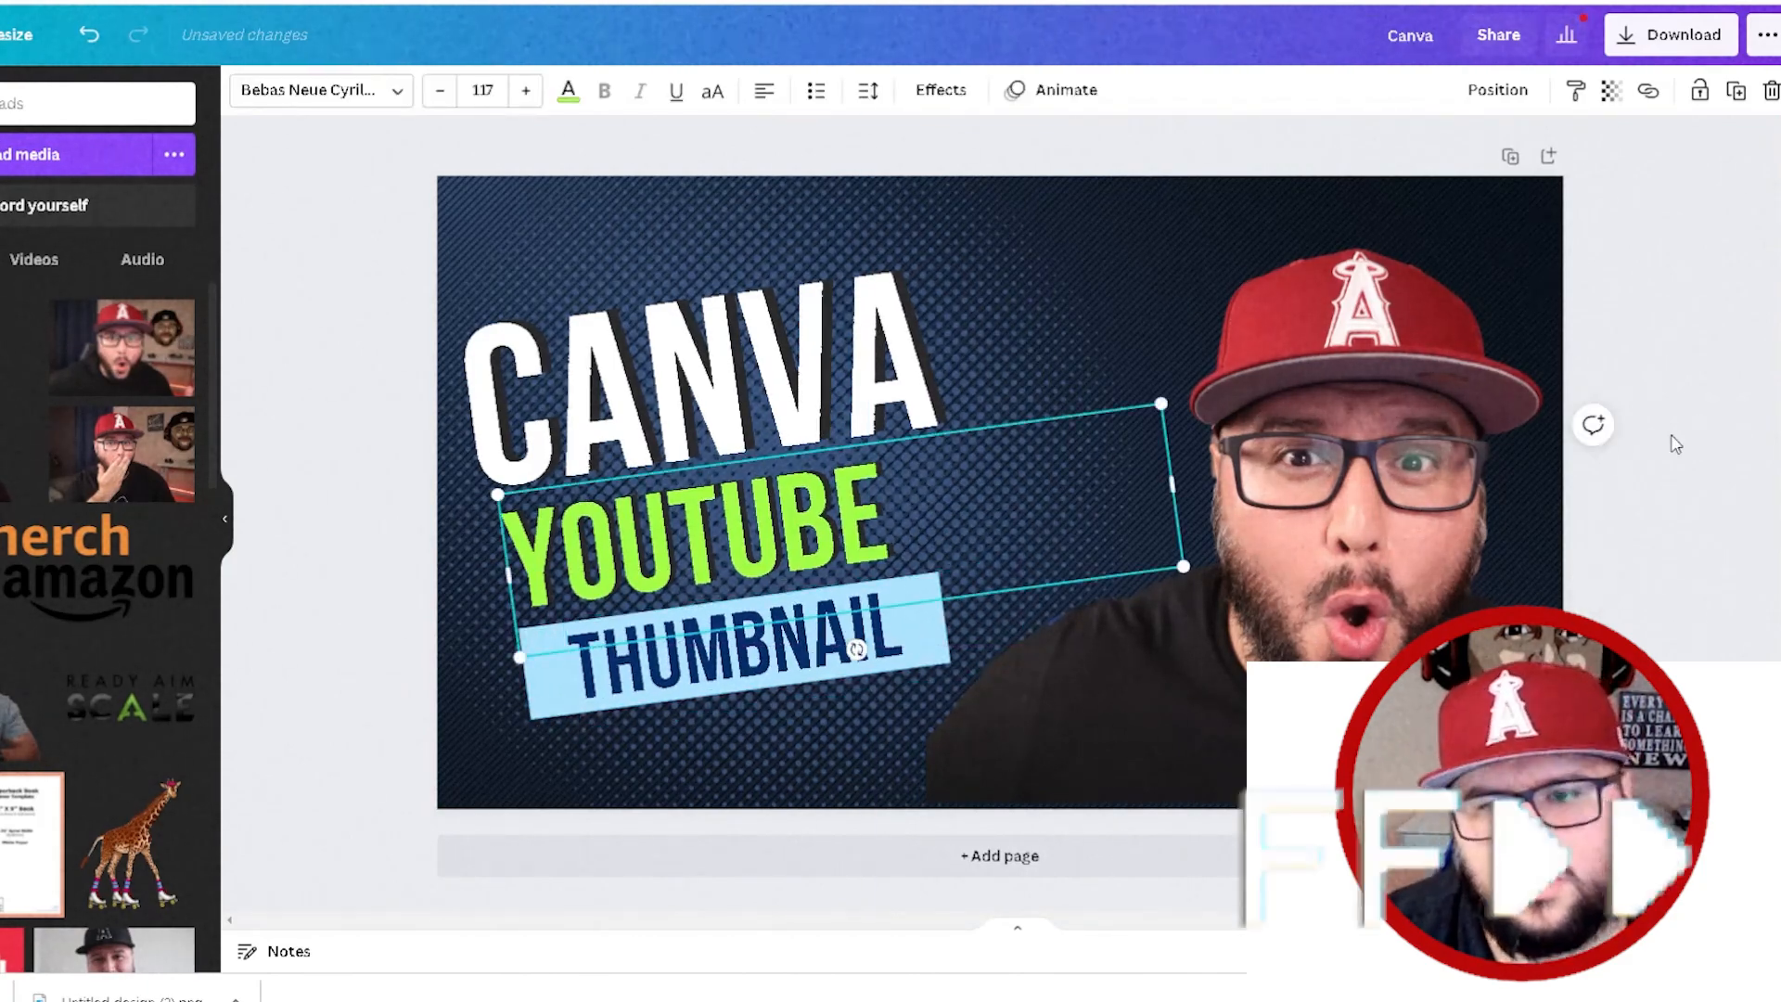
pyautogui.click(1650, 449)
pyautogui.click(1077, 513)
pyautogui.moveTo(1173, 483); pyautogui.dragTo(942, 478)
pyautogui.click(985, 411)
pyautogui.click(984, 411)
pyautogui.moveTo(1187, 466); pyautogui.dragTo(1225, 476)
pyautogui.moveTo(817, 357); pyautogui.dragTo(807, 340)
# Enlarge the YOUTUBE text to font size 134 and nudge it into place under CANVA
pyautogui.click(787, 489)
pyautogui.moveTo(948, 596); pyautogui.dragTo(1032, 595)
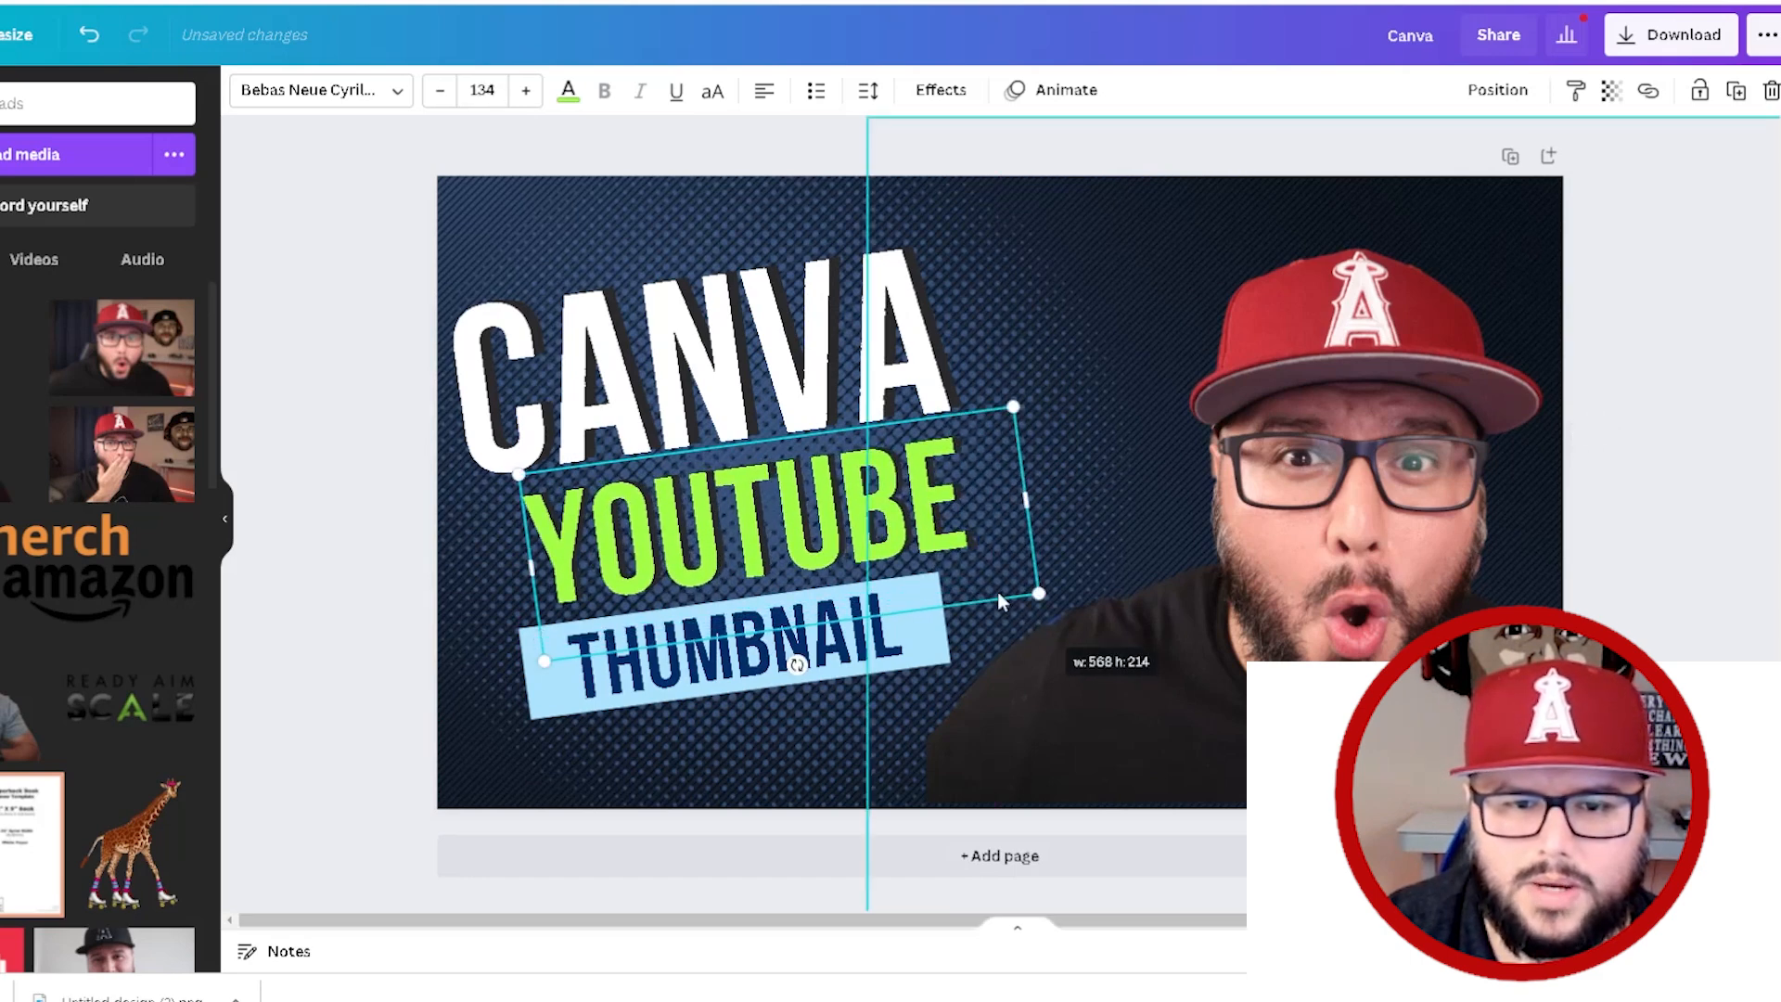
pyautogui.moveTo(820, 493); pyautogui.dragTo(812, 489)
# Enlarge the THUMBNAIL text to font size 93 and reposition it over the light-blue bar
pyautogui.click(789, 626)
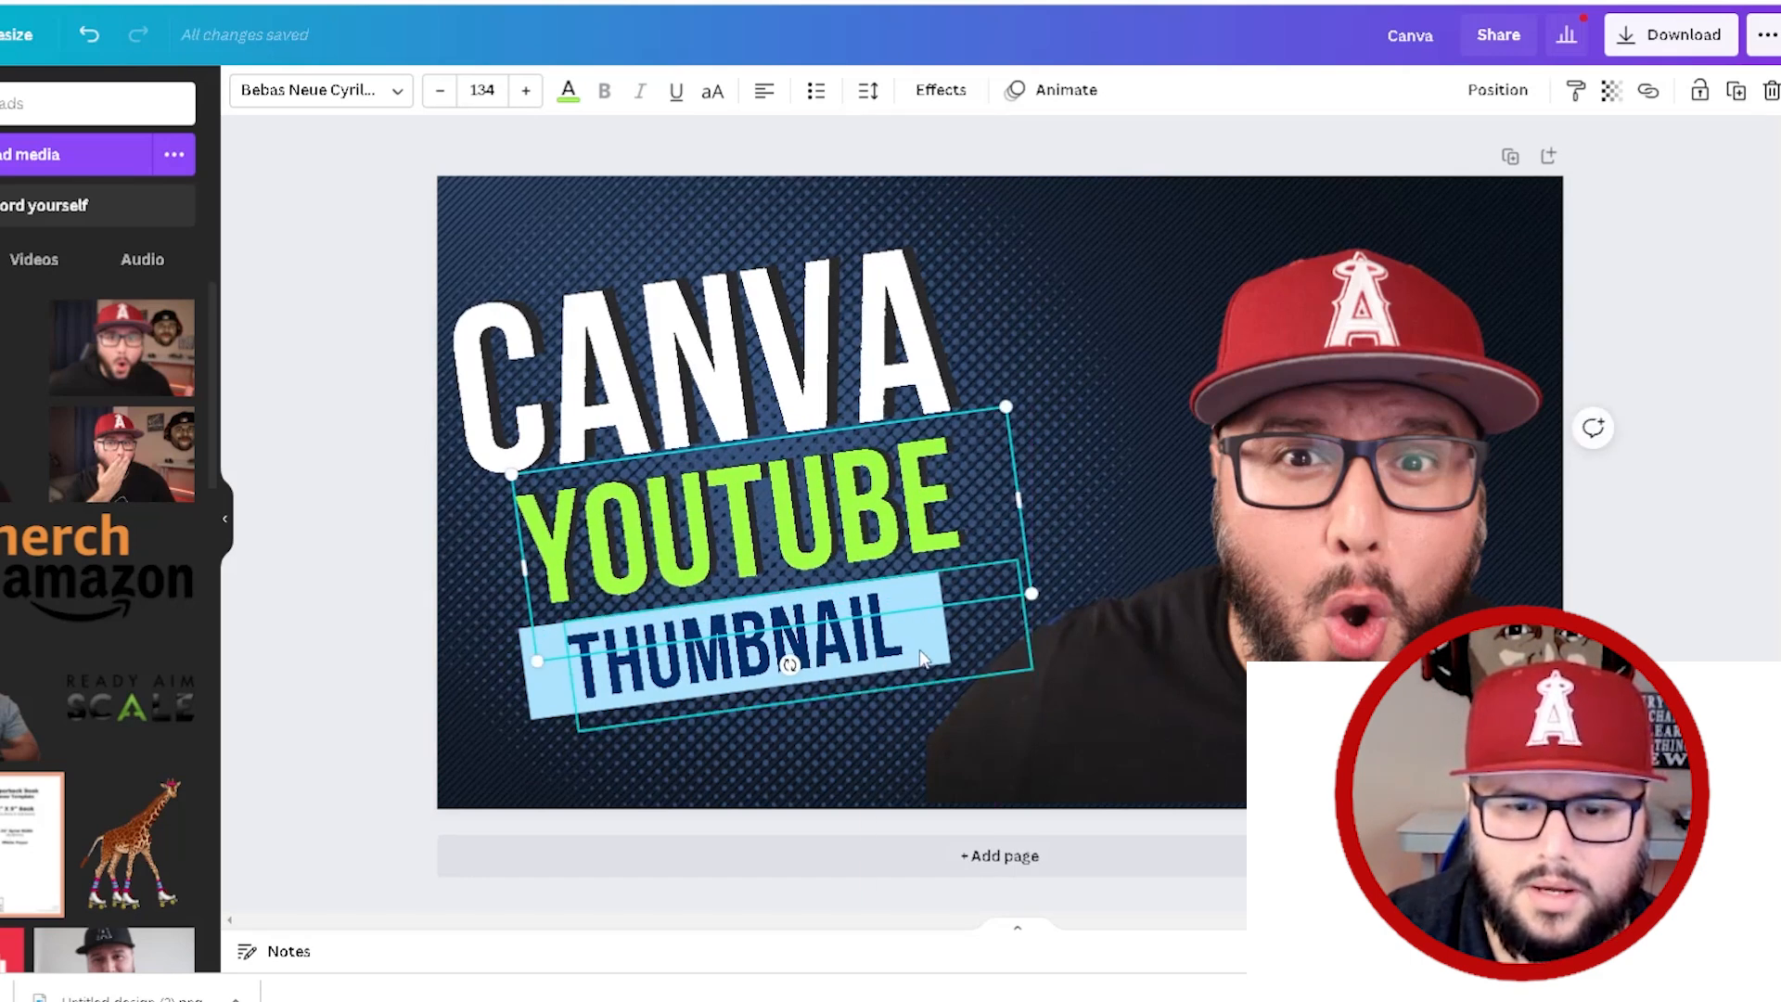
pyautogui.moveTo(1034, 670); pyautogui.dragTo(1062, 674)
pyautogui.click(931, 614)
pyautogui.click(949, 650)
pyautogui.moveTo(1062, 674); pyautogui.dragTo(1116, 682)
pyautogui.click(824, 612)
pyautogui.click(825, 641)
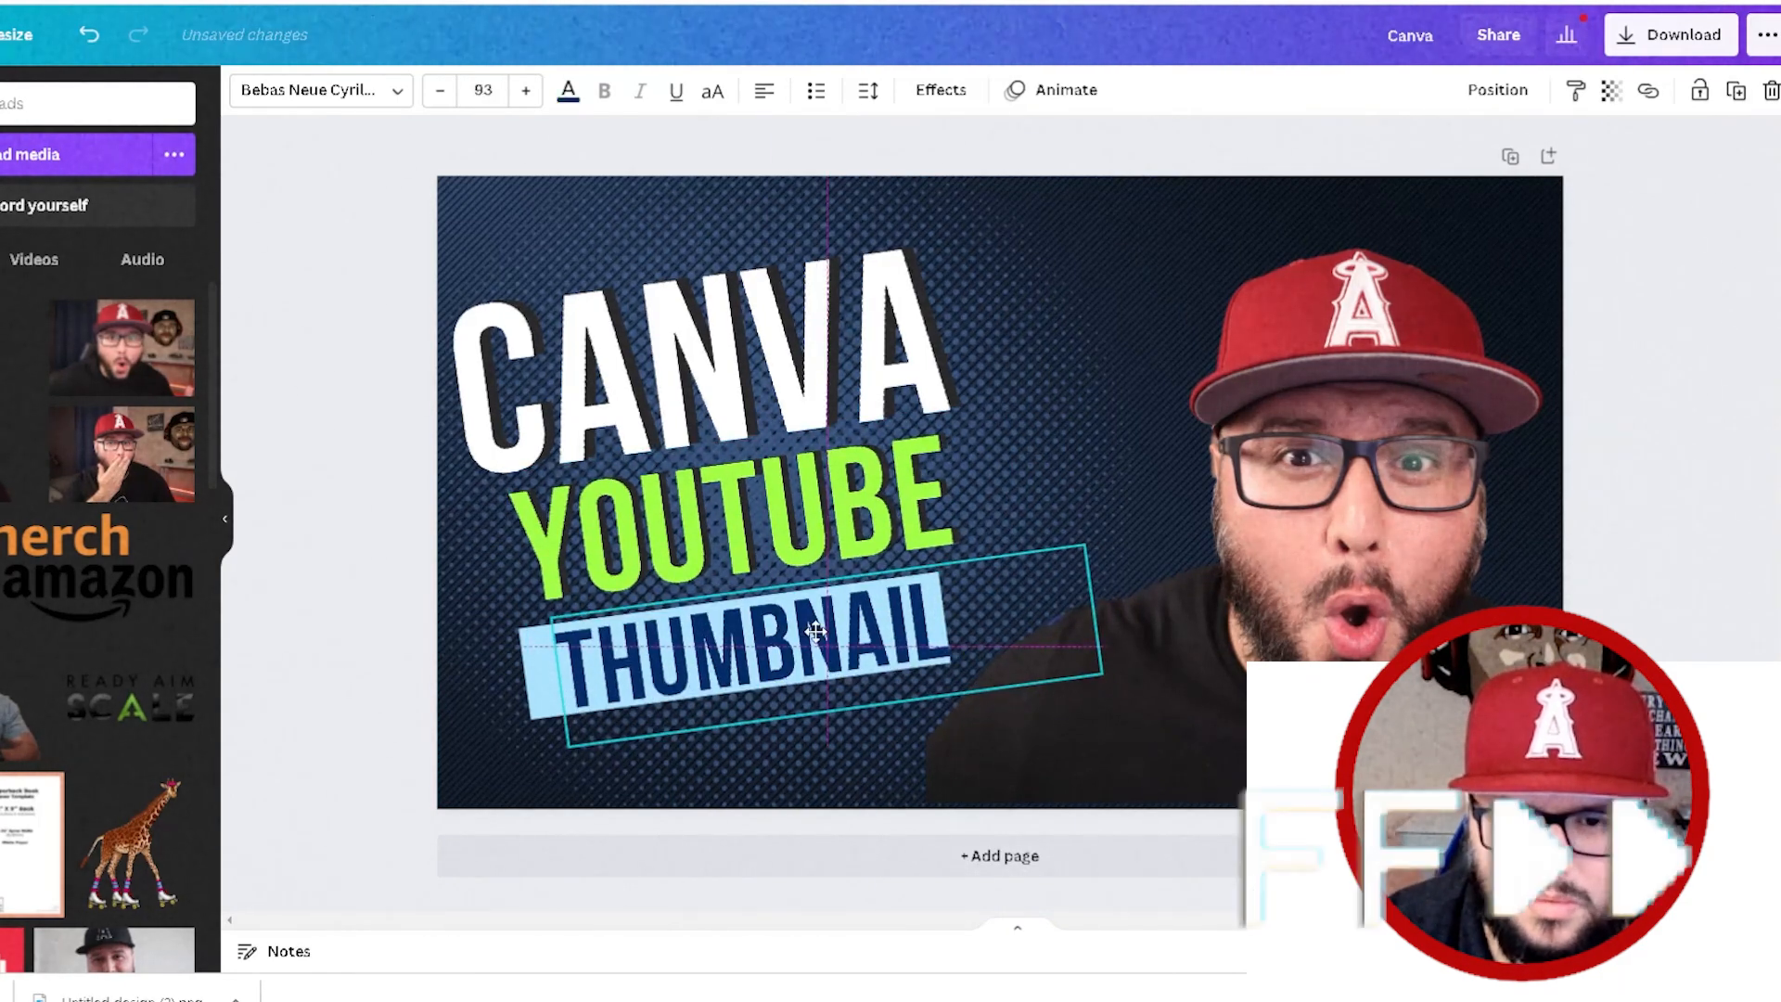
# Enlarge the light-blue bar and nudge the THUMBNAIL text so it sits fully inside the bar
pyautogui.click(533, 678)
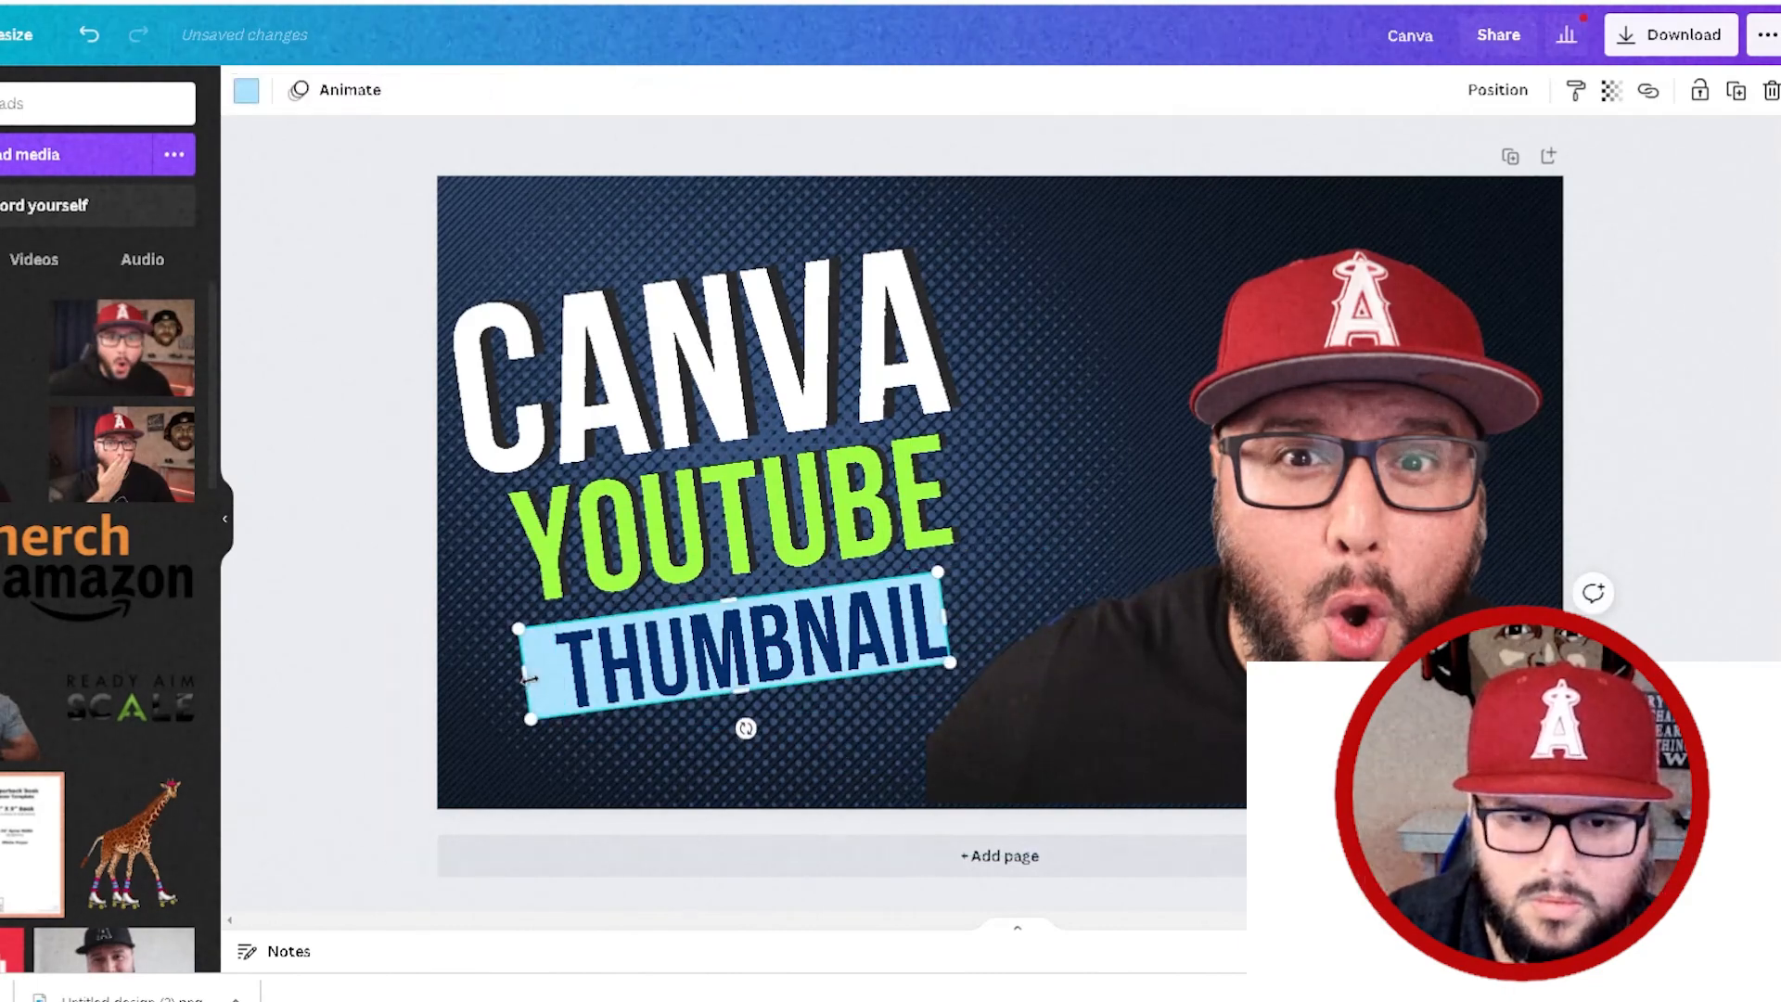
pyautogui.moveTo(948, 671); pyautogui.dragTo(994, 676)
pyautogui.moveTo(857, 641); pyautogui.dragTo(865, 653)
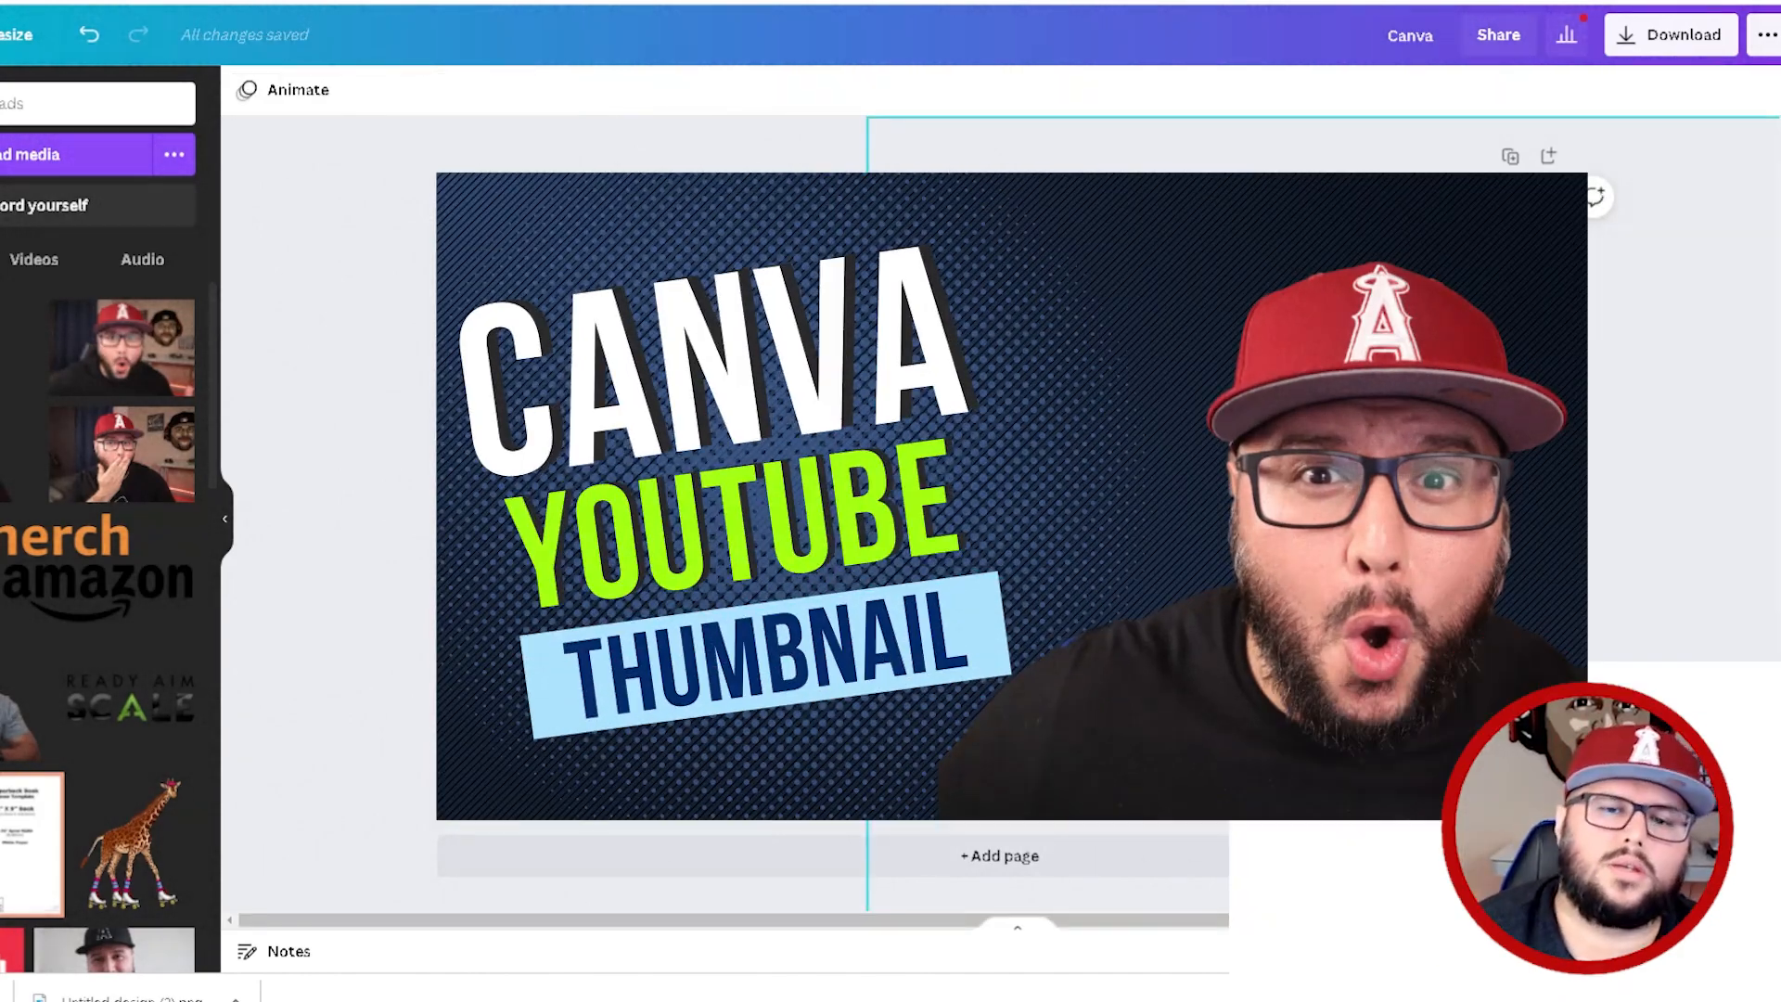